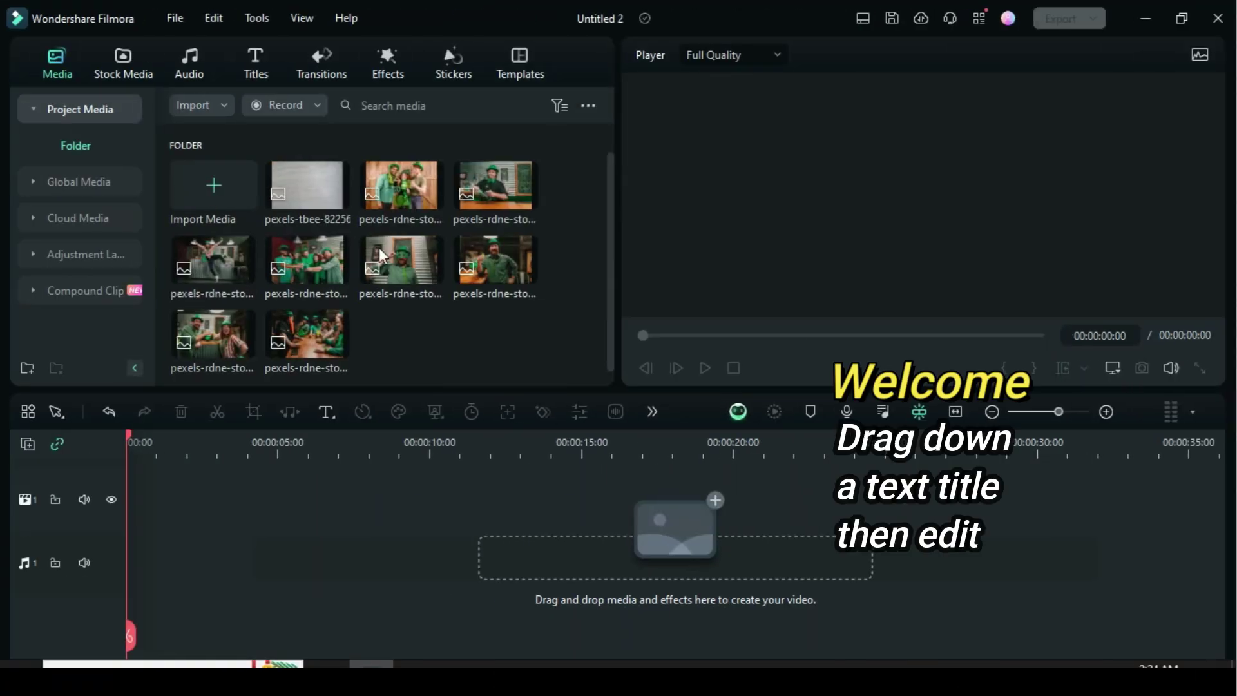
# Place the Default Title on the timeline and bring up its Advanced Text Edit.
pyautogui.click(255, 65)
pyautogui.moveTo(402, 185)
pyautogui.mouseDown()
pyautogui.moveTo(312, 381)
pyautogui.moveTo(193, 503)
pyautogui.mouseUp()
pyautogui.doubleClick(215, 541)
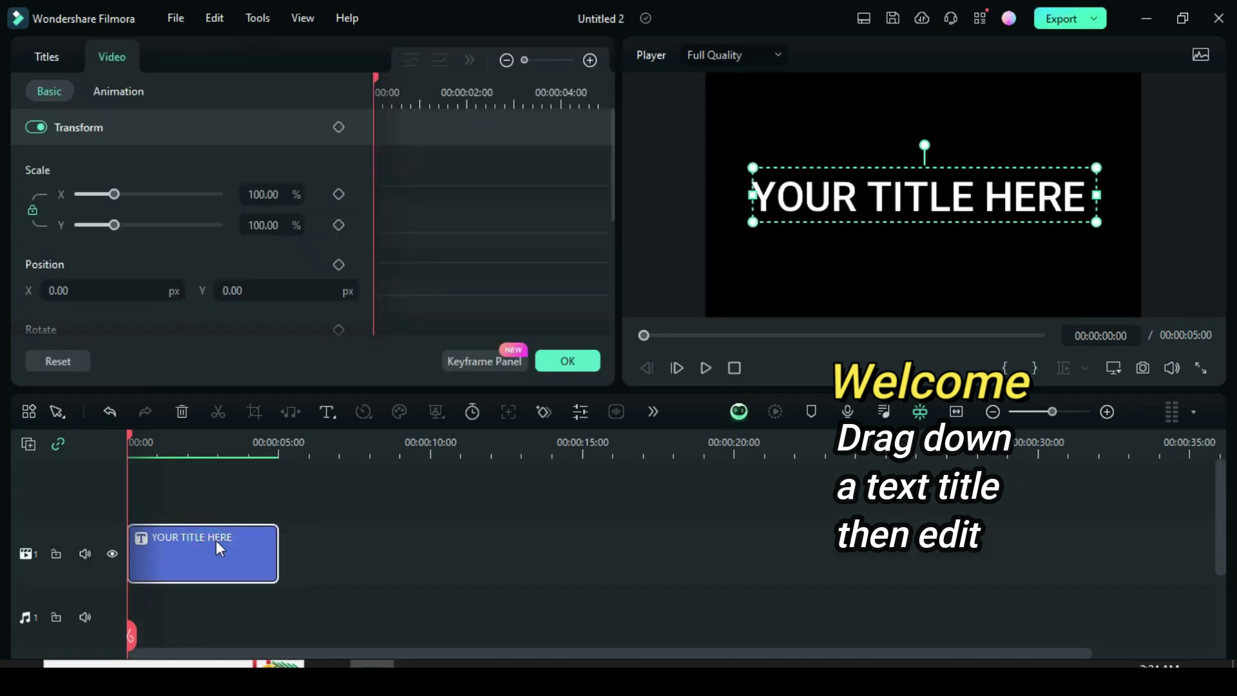
pyautogui.click(473, 362)
pyautogui.click(47, 57)
# Replace the placeholder text with a white line shape of border 20 and apply.
pyautogui.click(489, 359)
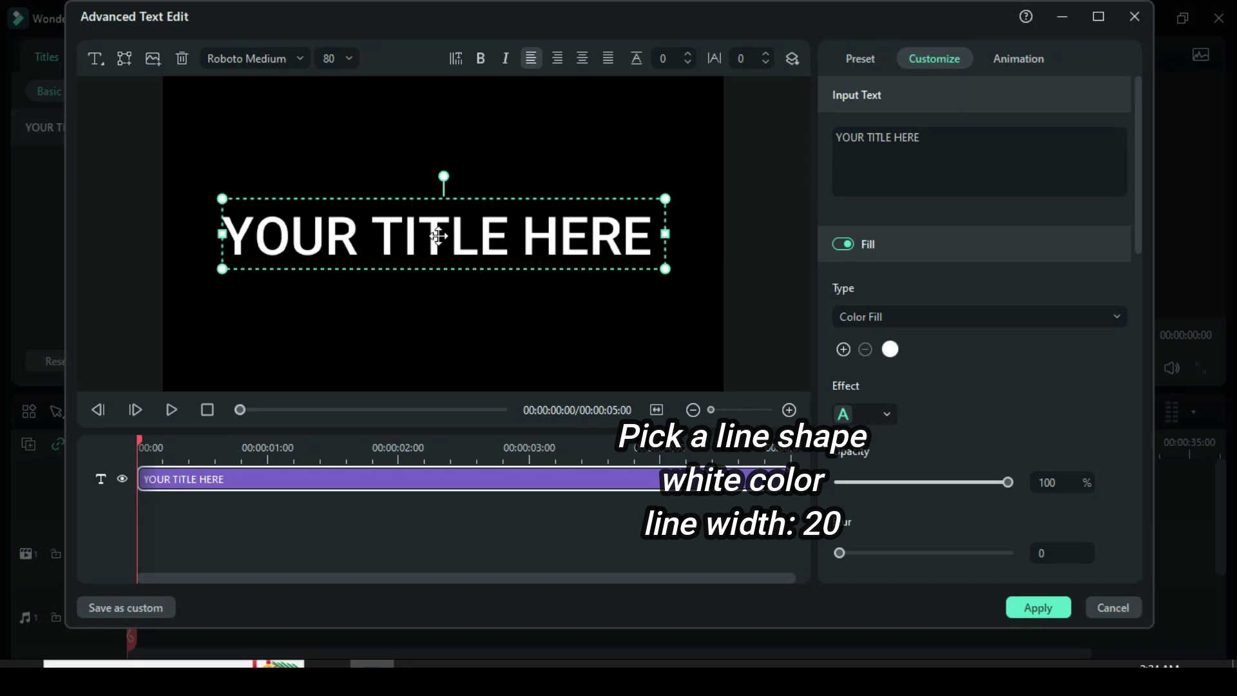
pyautogui.click(182, 59)
pyautogui.click(124, 58)
pyautogui.click(251, 210)
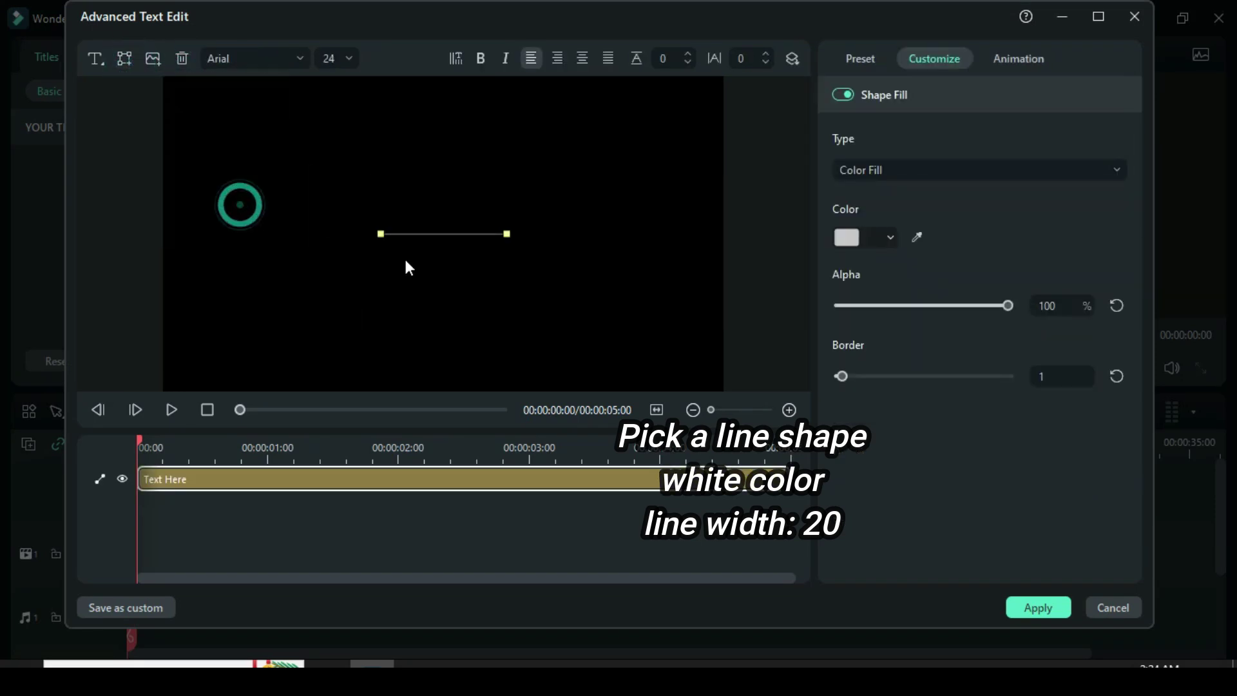
pyautogui.click(886, 240)
pyautogui.click(865, 394)
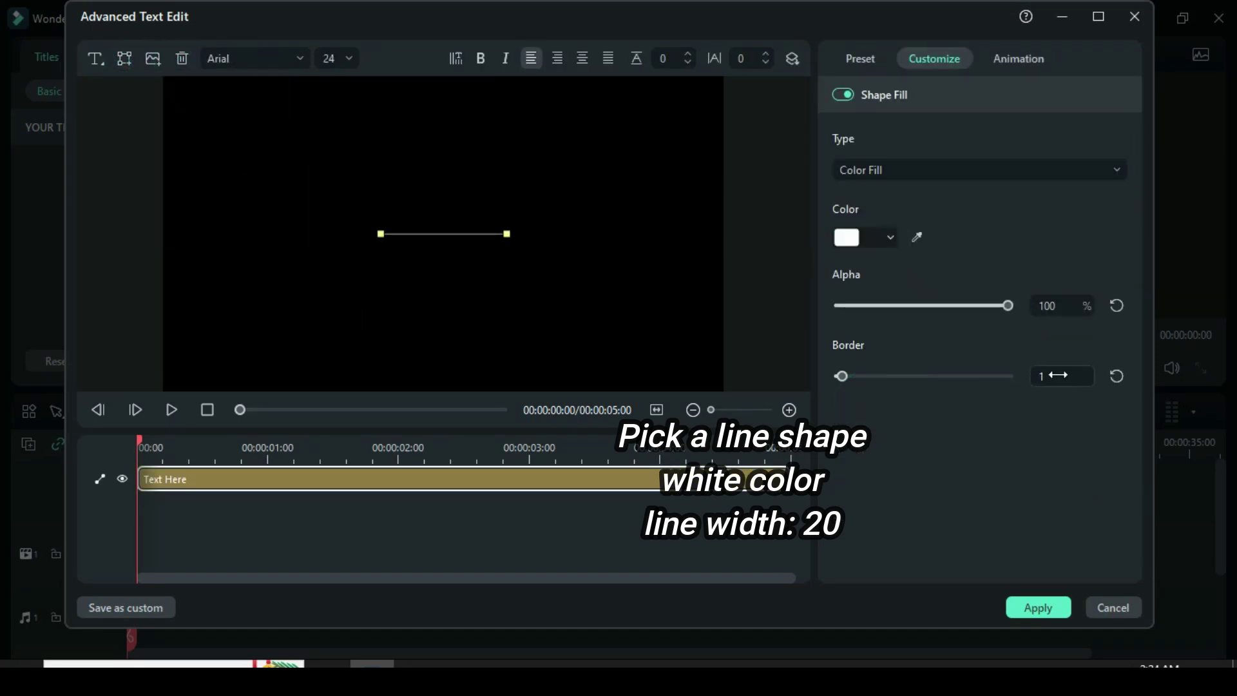
pyautogui.write('20')
pyautogui.click(993, 404)
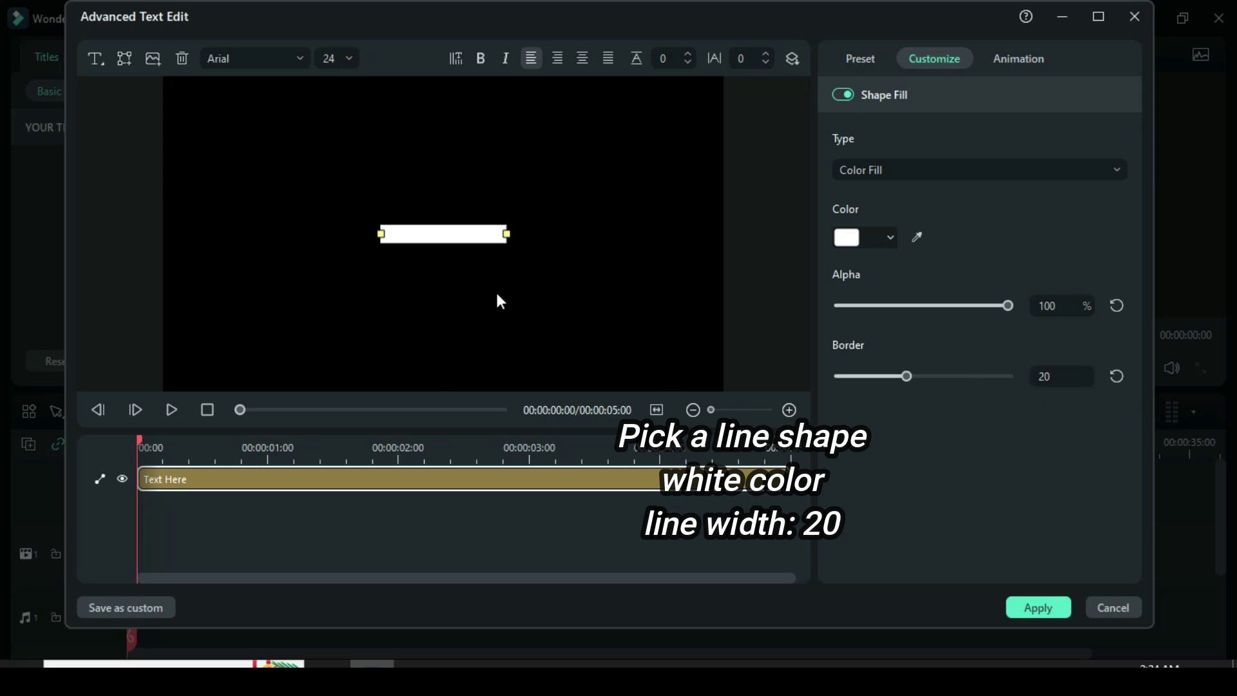
pyautogui.click(1031, 608)
# Rotate the title clip 90° and set its horizontal scale to 250.
pyautogui.click(106, 60)
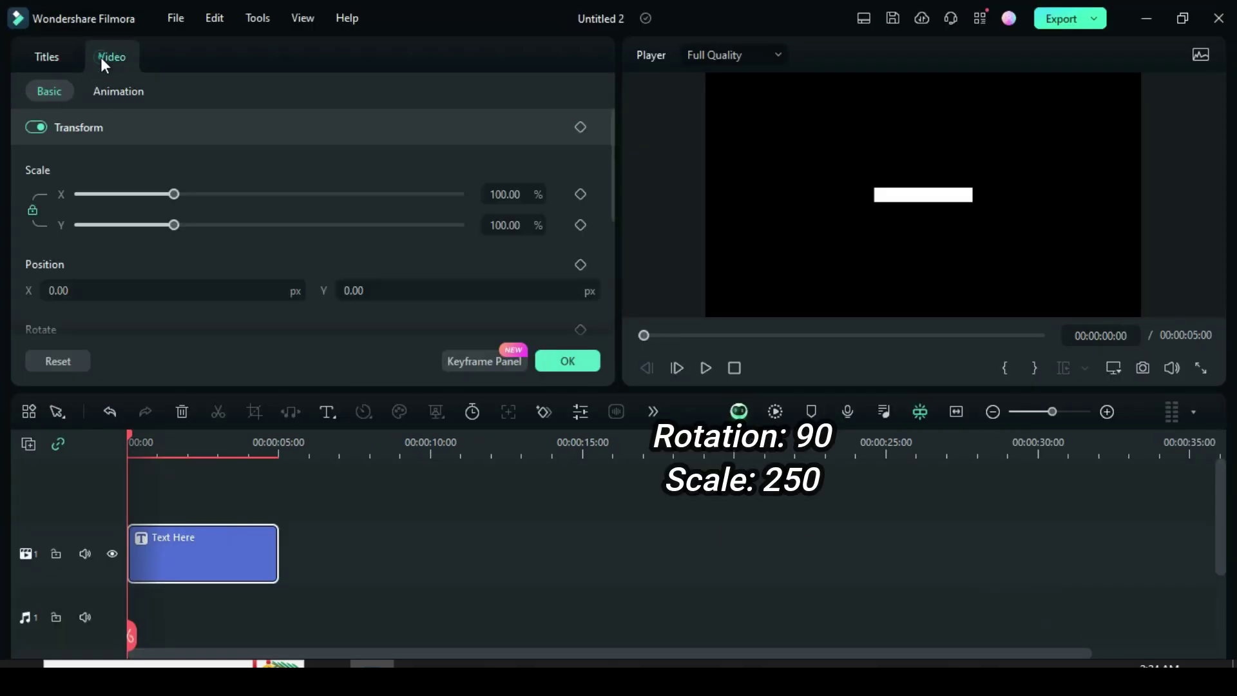
pyautogui.moveTo(608, 165); pyautogui.dragTo(609, 200)
pyautogui.doubleClick(83, 266)
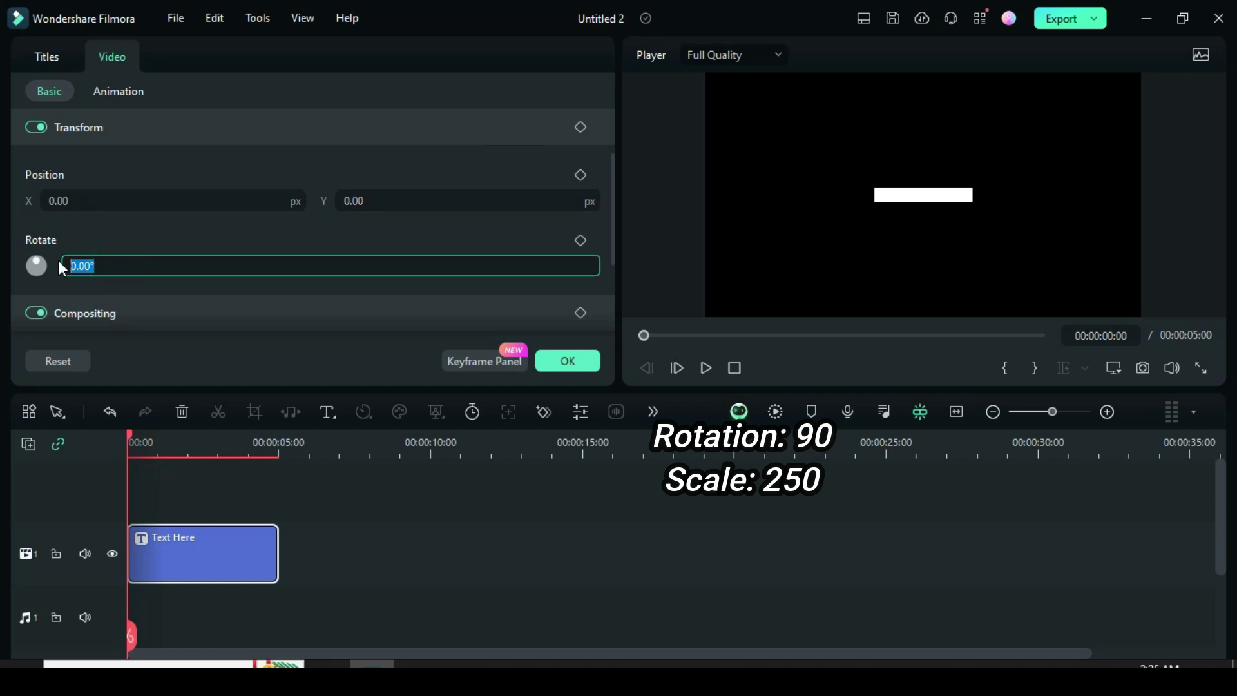
pyautogui.write('90')
pyautogui.press('Return')
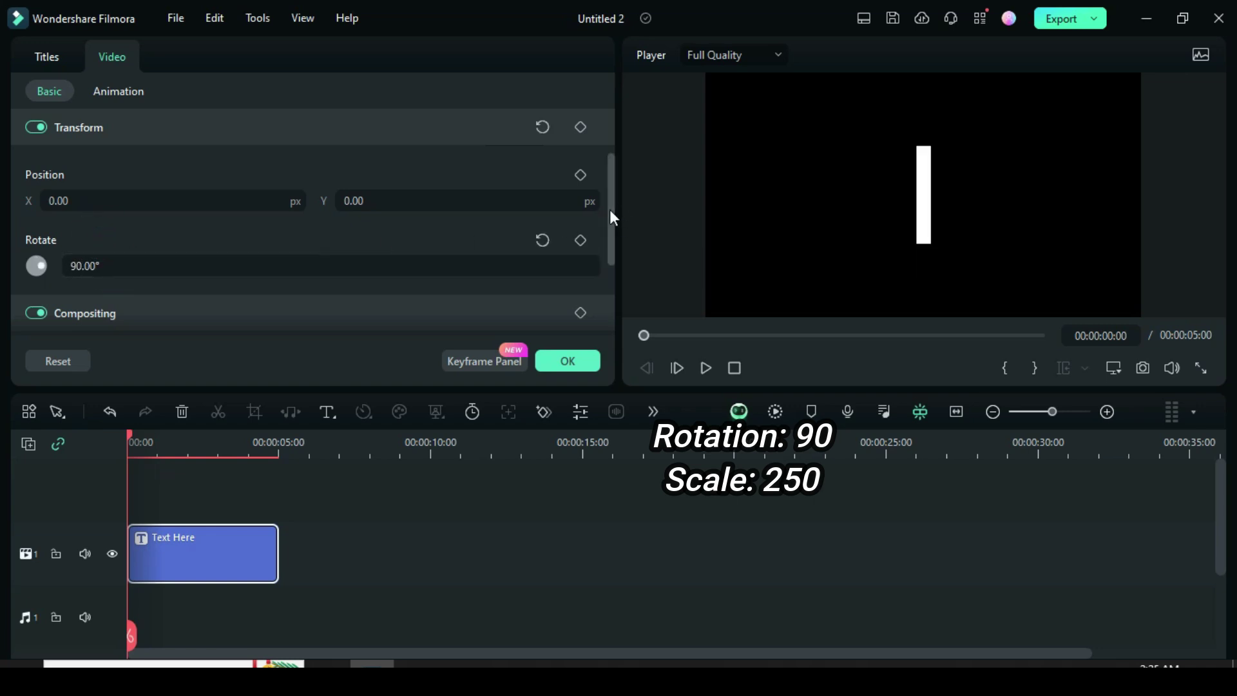
pyautogui.scroll(2, 610, 217)
pyautogui.write('250')
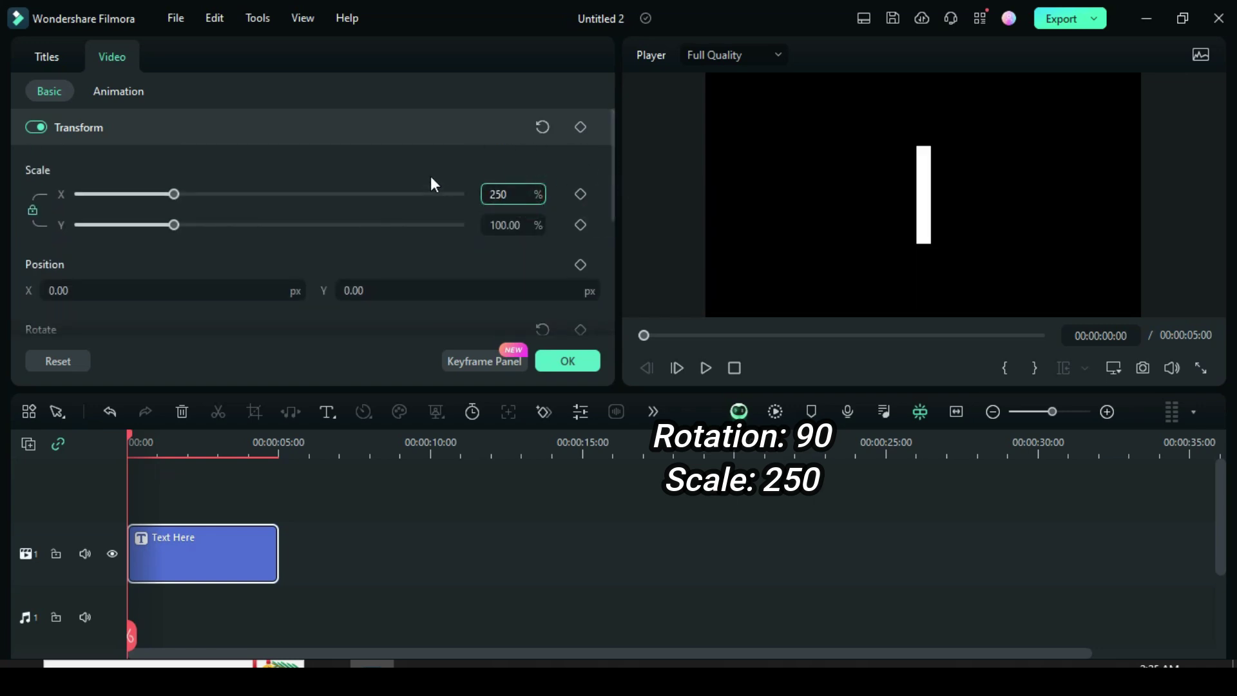
pyautogui.press('Return')
pyautogui.click(569, 359)
# Save a PNG snapshot of the preview frame into the project media.
pyautogui.click(59, 72)
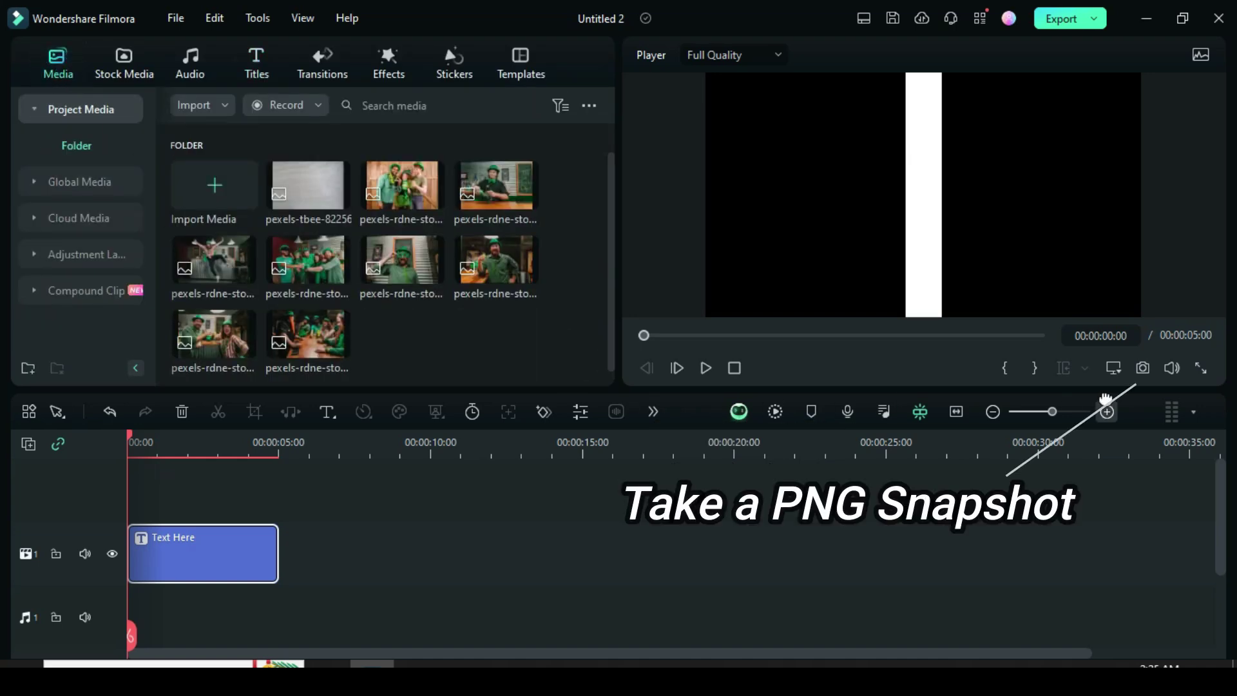
pyautogui.click(1142, 369)
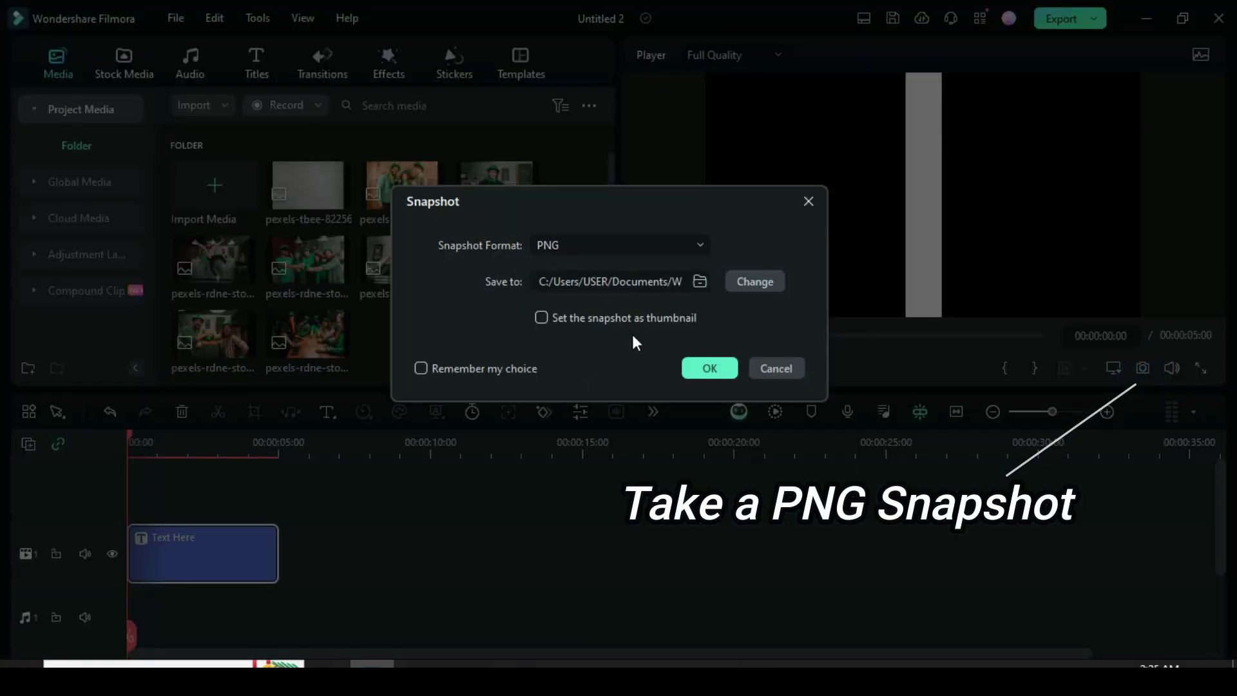
pyautogui.click(708, 368)
# Replace the bar clip with the three-friends photo, cropped to fit and stretched to 10 seconds.
pyautogui.click(178, 418)
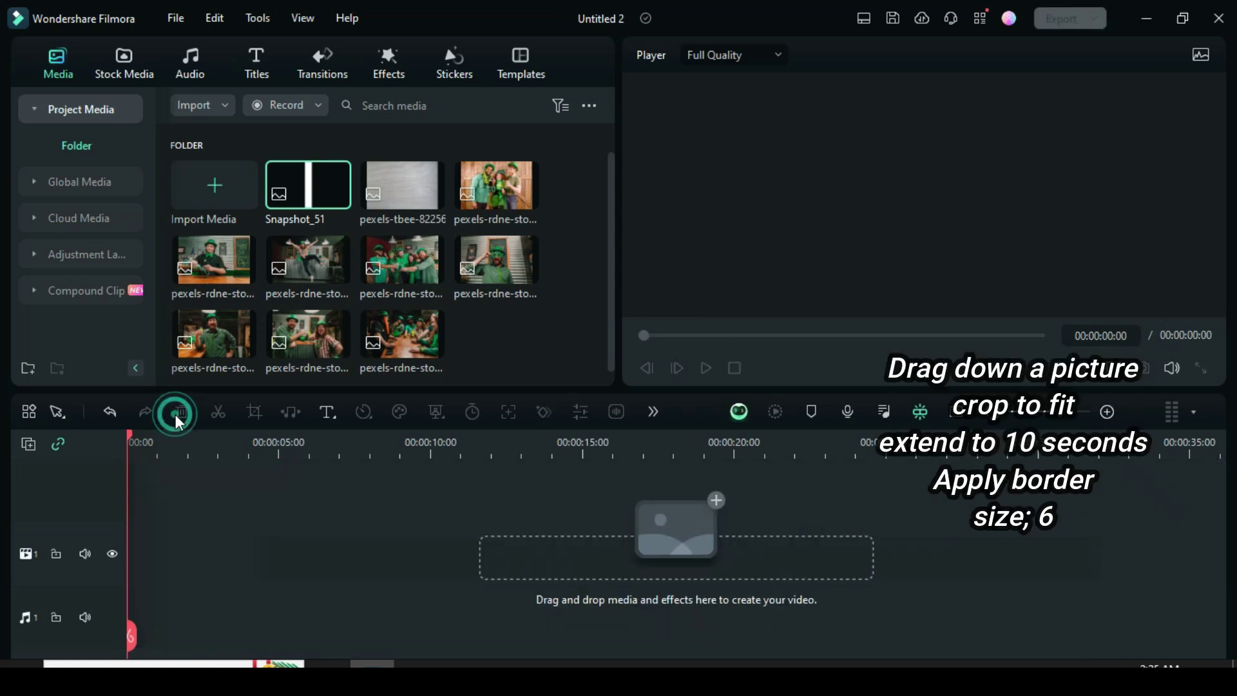
pyautogui.moveTo(489, 194); pyautogui.dragTo(176, 557)
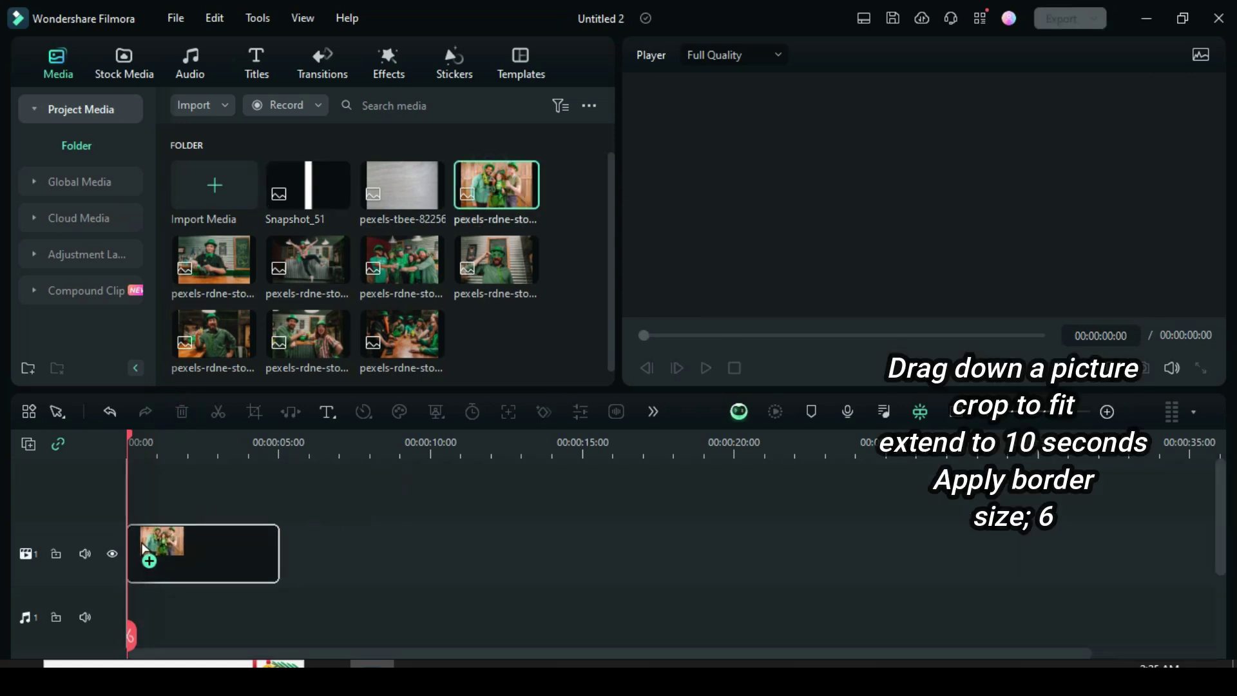
pyautogui.rightClick(204, 555)
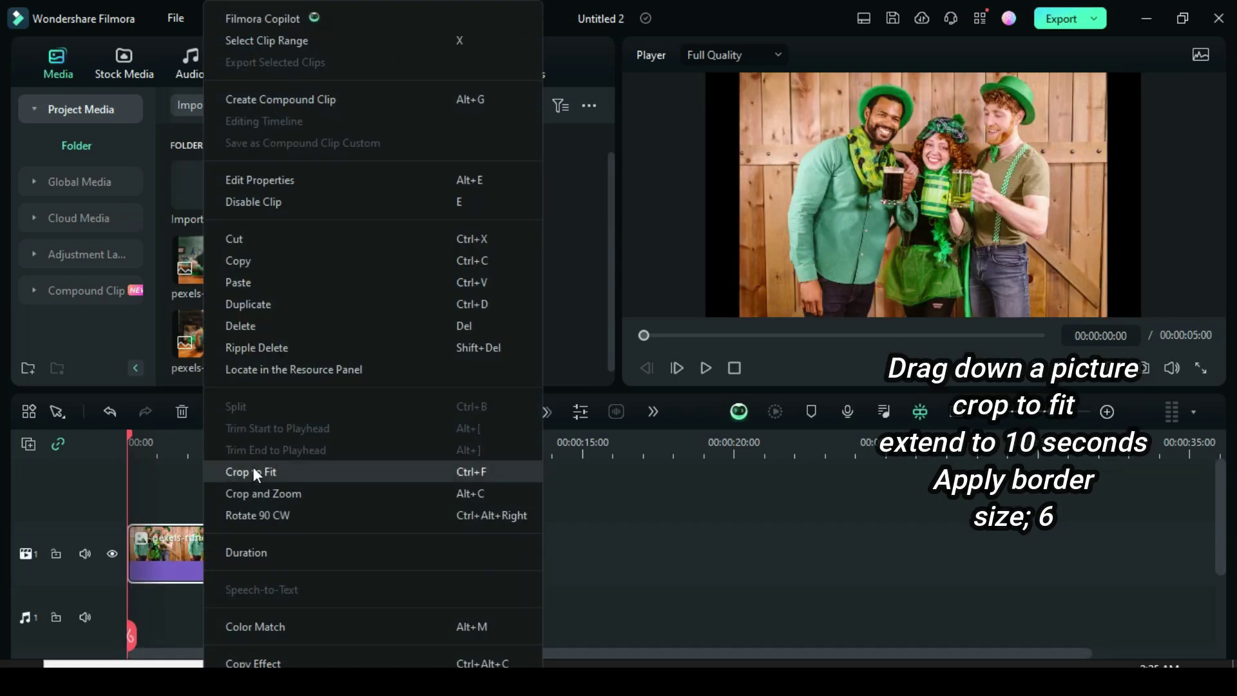
pyautogui.click(251, 469)
pyautogui.moveTo(277, 546); pyautogui.dragTo(426, 545)
# Apply the Border effect to the photo and set its size to 6.
pyautogui.click(391, 62)
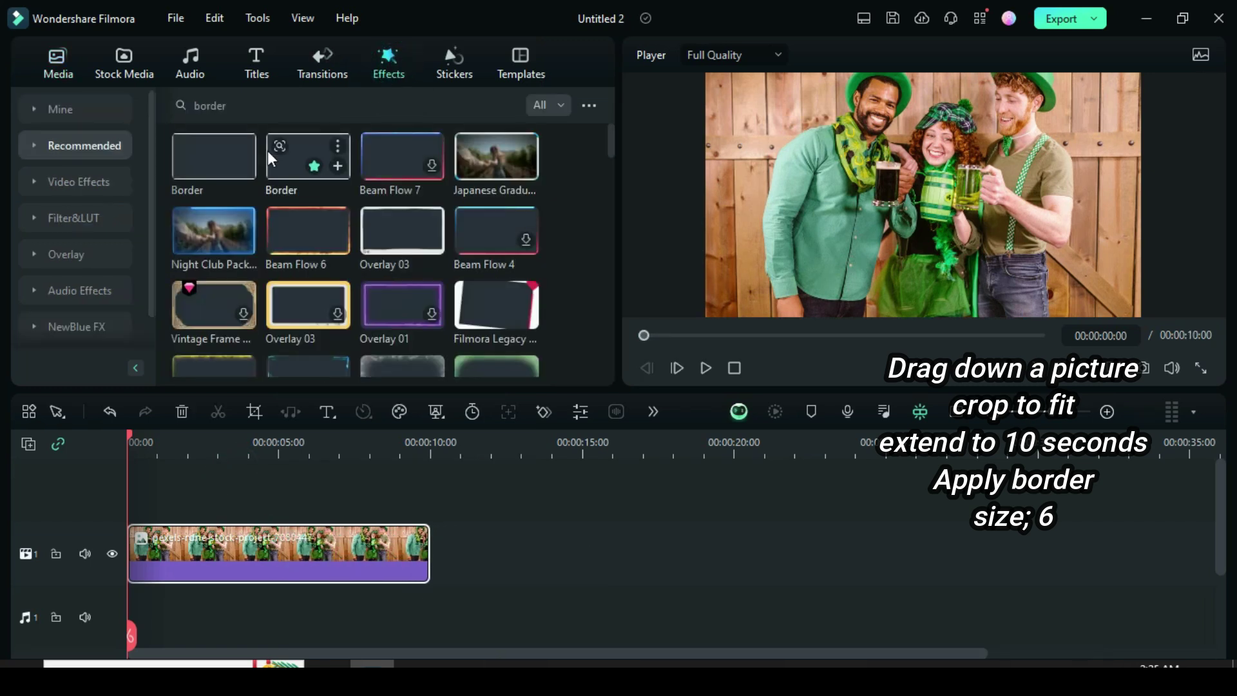
pyautogui.moveTo(202, 176)
pyautogui.mouseDown()
pyautogui.moveTo(230, 442)
pyautogui.moveTo(221, 543)
pyautogui.mouseUp()
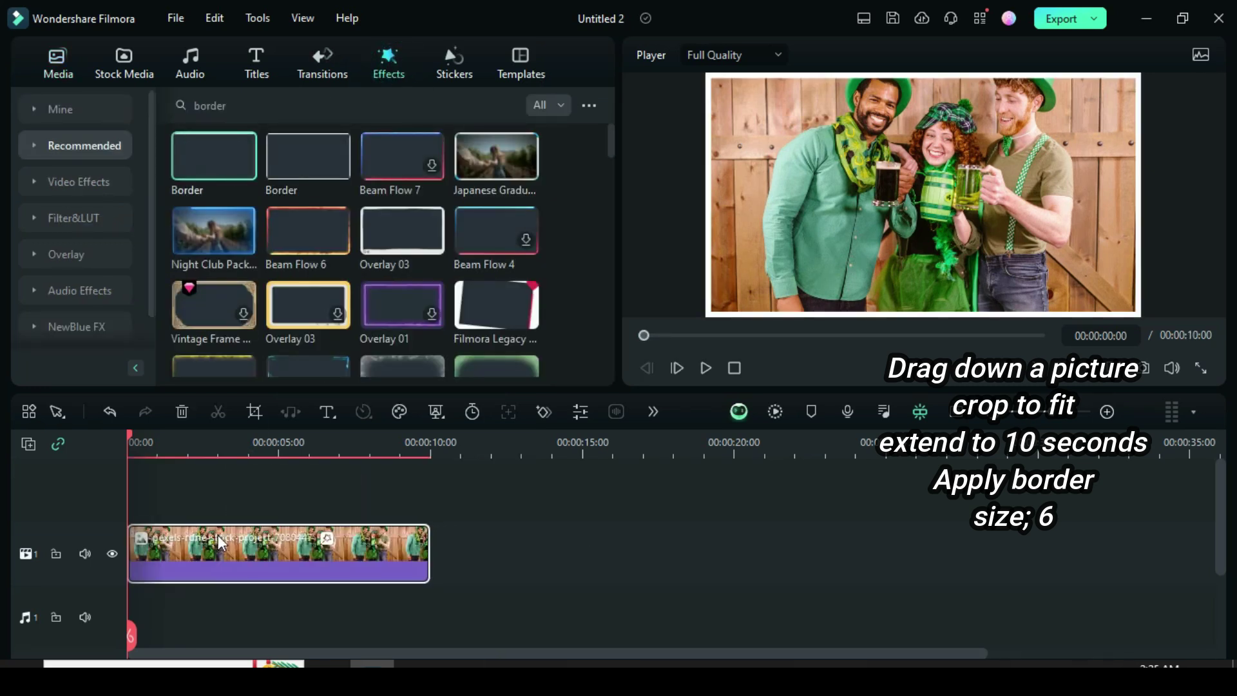
pyautogui.doubleClick(261, 547)
pyautogui.click(174, 56)
pyautogui.click(554, 253)
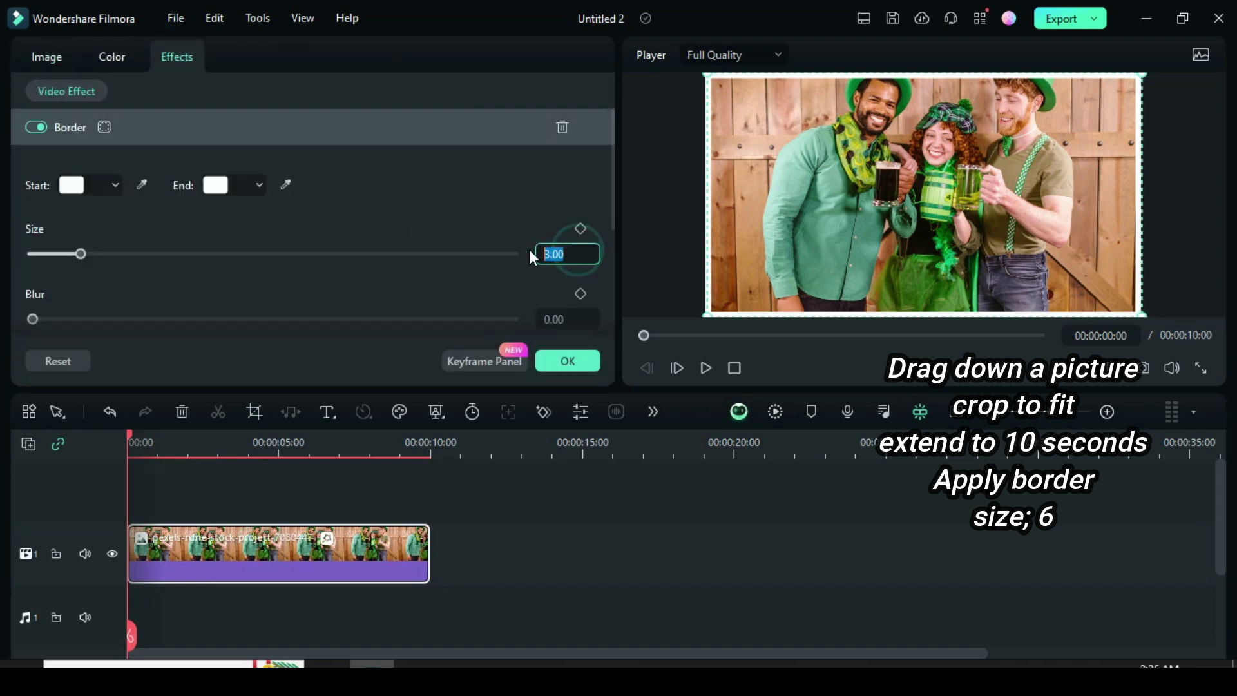
pyautogui.write('6')
pyautogui.press('Return')
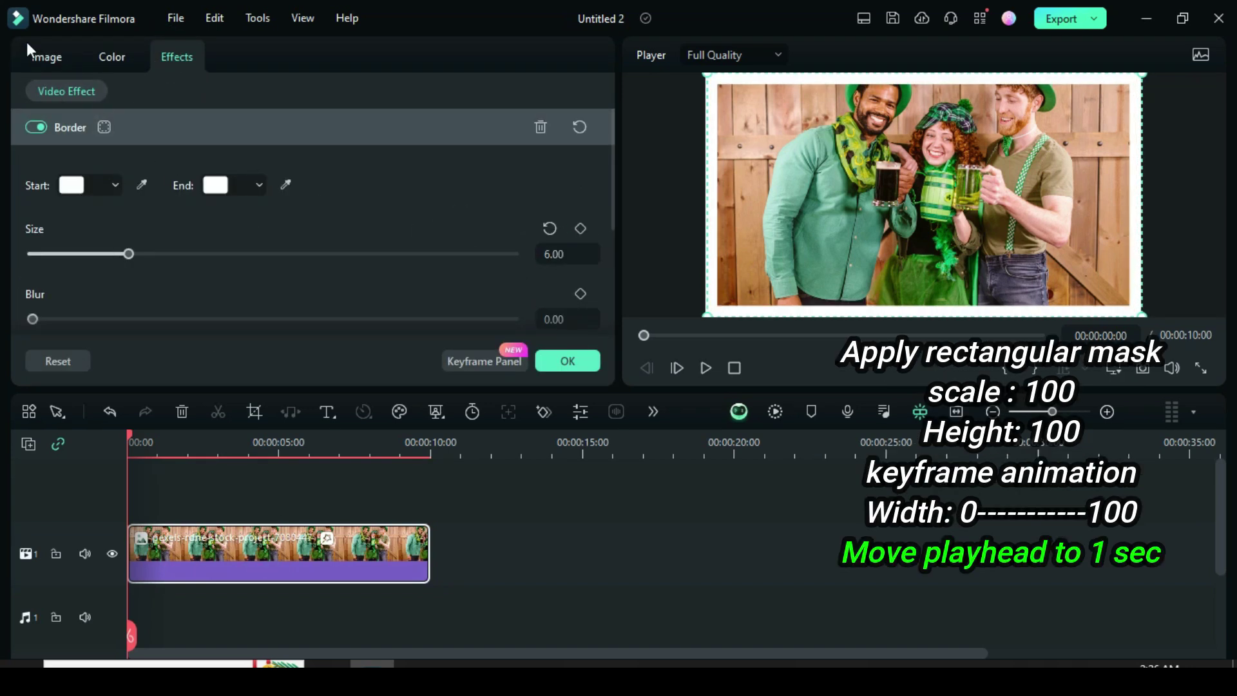
# Add a rectangle mask to the photo at 100% scale and 100% height.
pyautogui.click(46, 56)
pyautogui.click(96, 91)
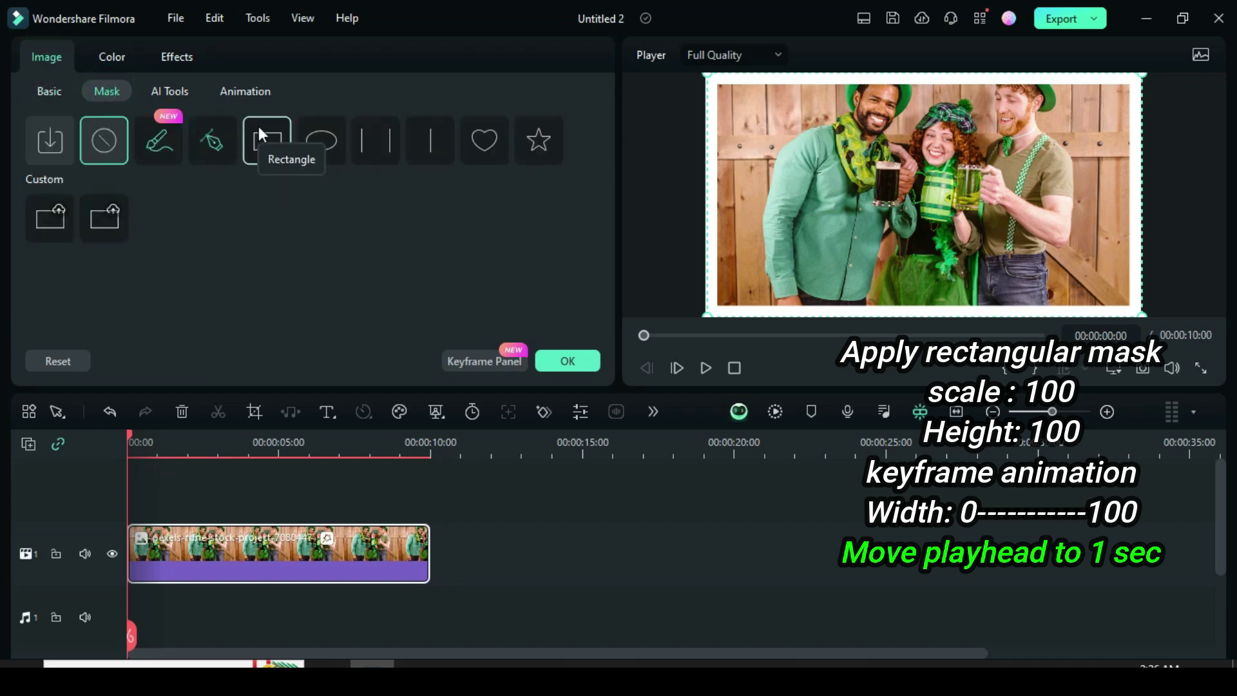
pyautogui.click(266, 143)
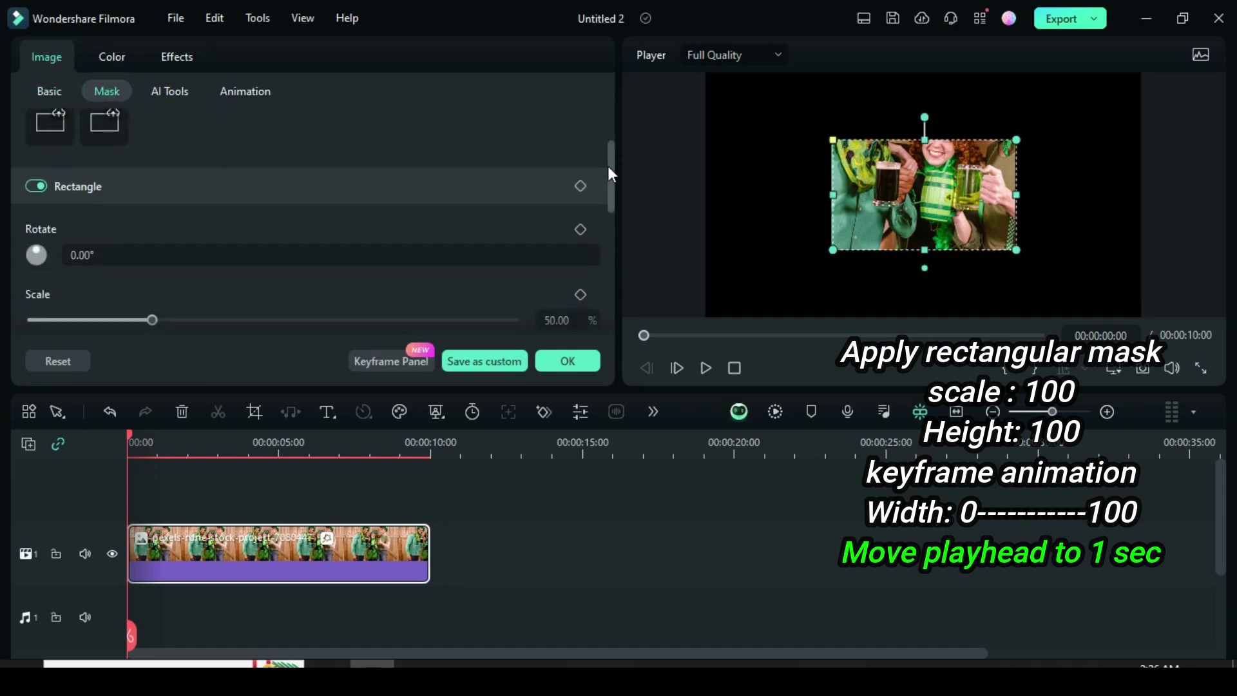
pyautogui.moveTo(612, 142); pyautogui.dragTo(609, 214)
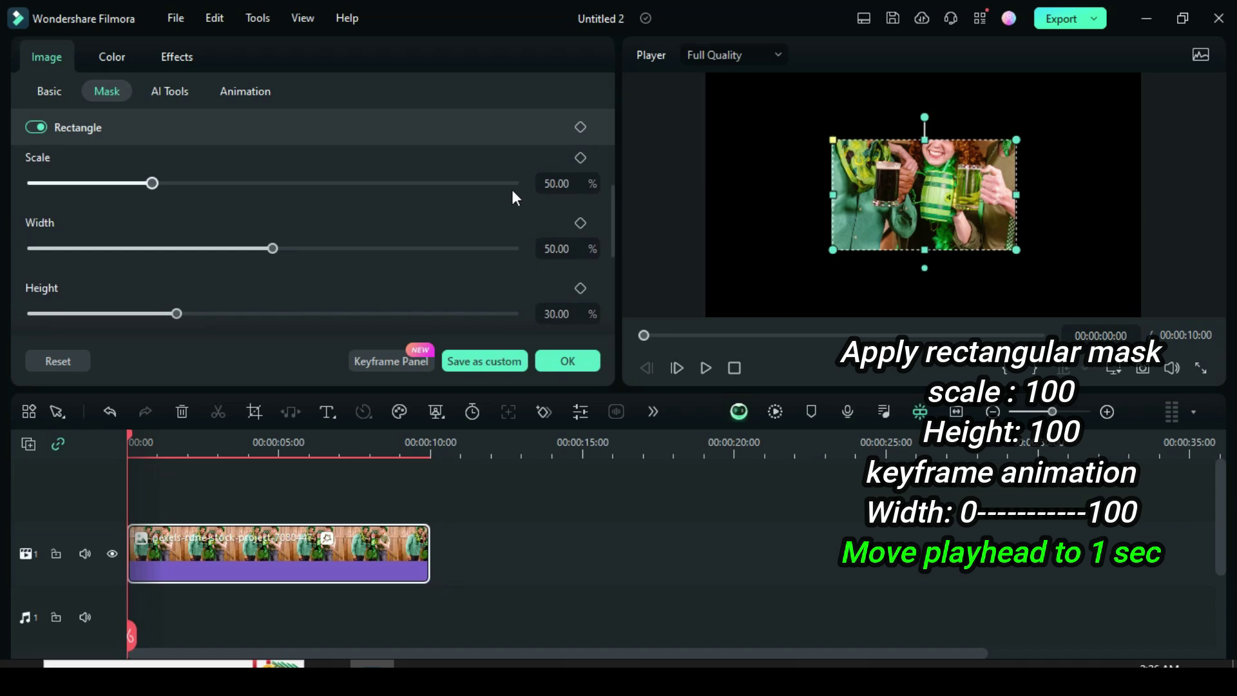
pyautogui.write('100')
pyautogui.press('Return')
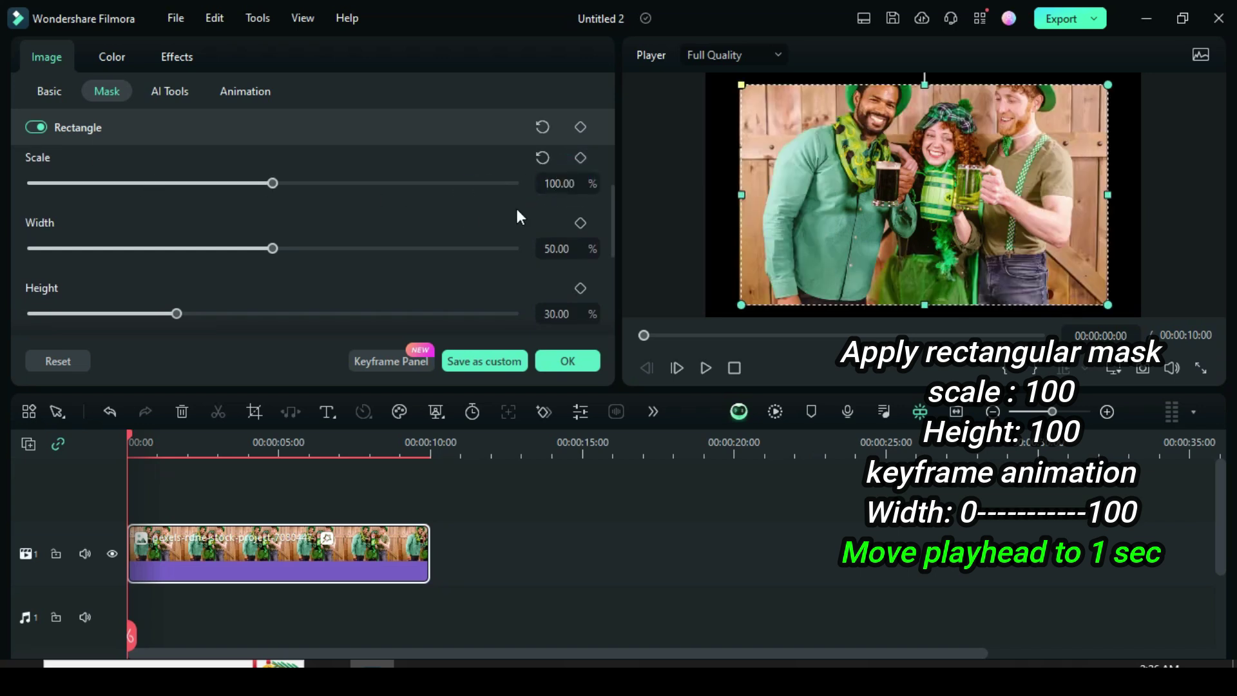
pyautogui.scroll(-1, 611, 203)
pyautogui.click(540, 298)
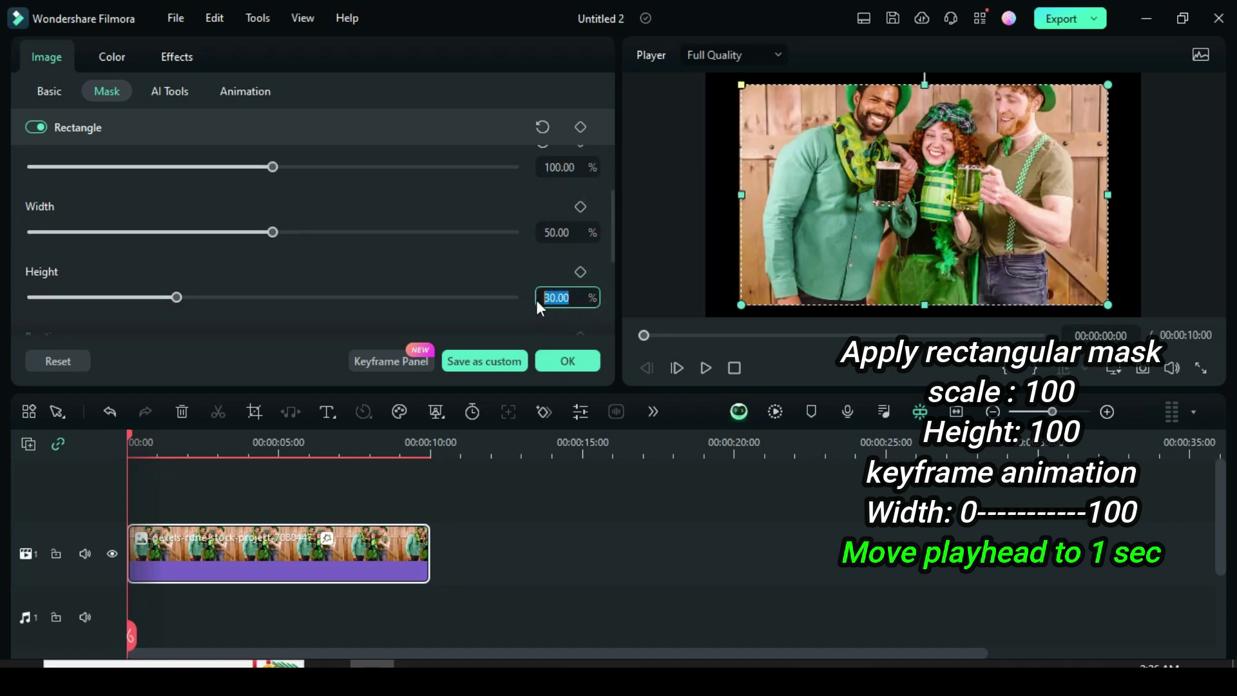
pyautogui.write('100')
pyautogui.press('Return')
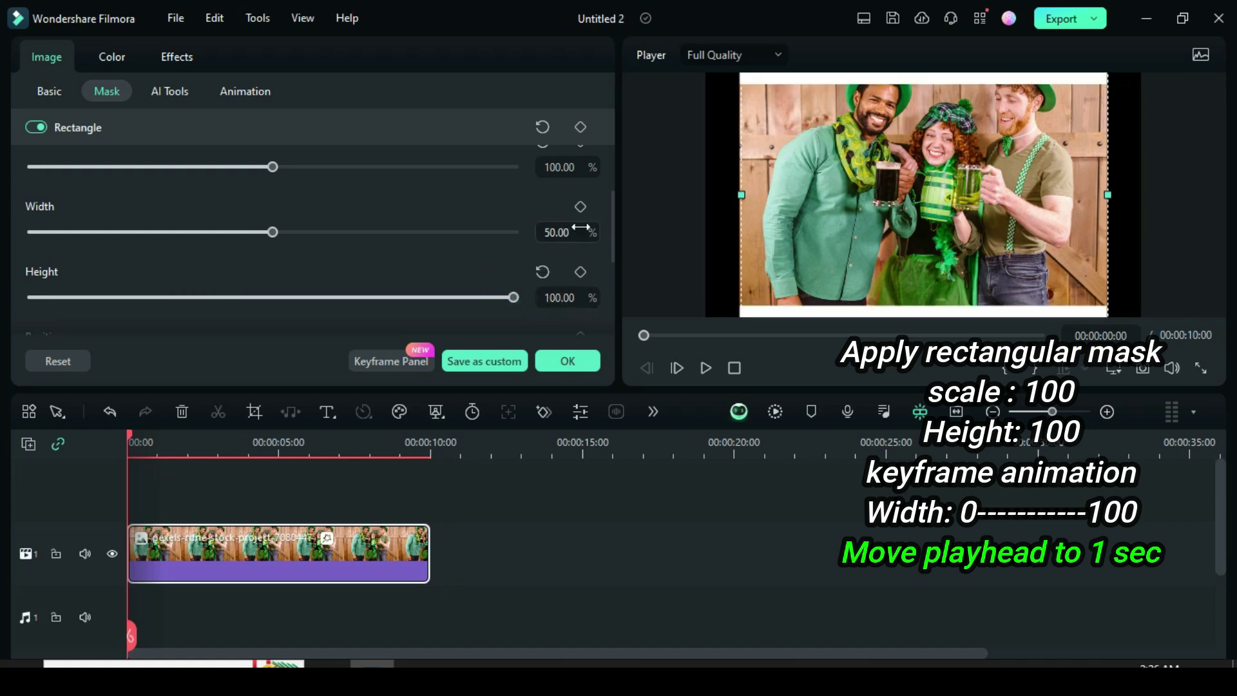
# Keyframe the mask width from 0 at the start to 100 at one second.
pyautogui.write('0')
pyautogui.press('Return')
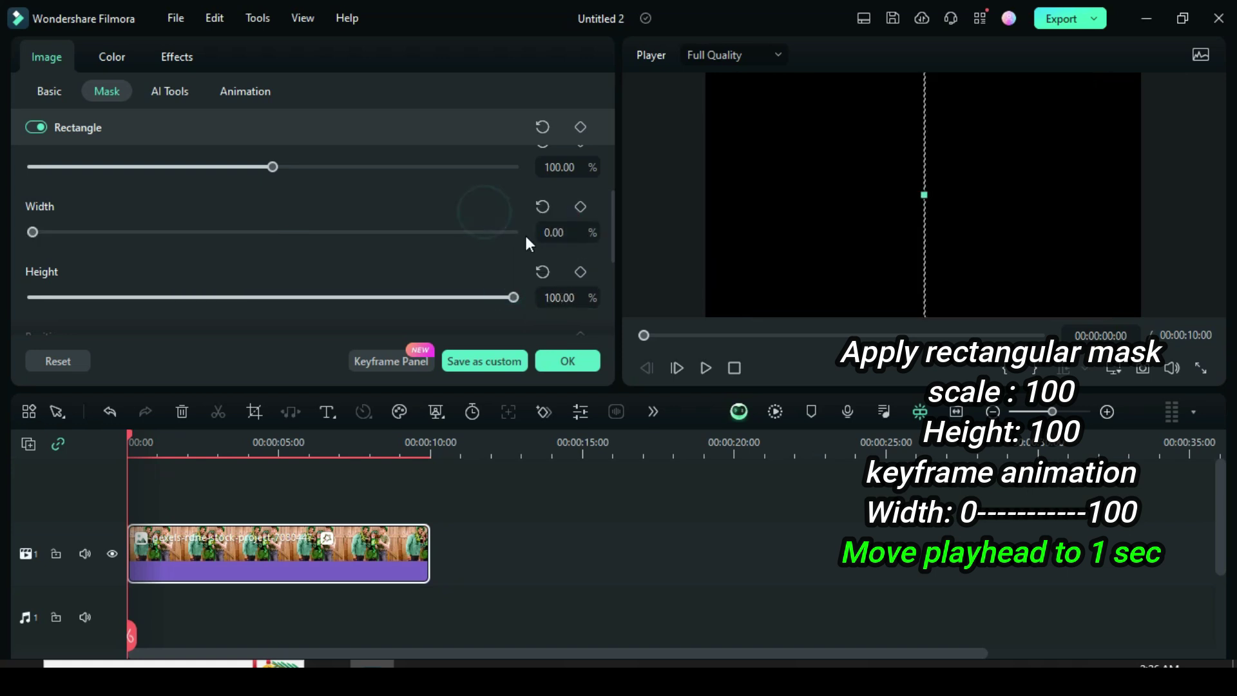
pyautogui.click(580, 207)
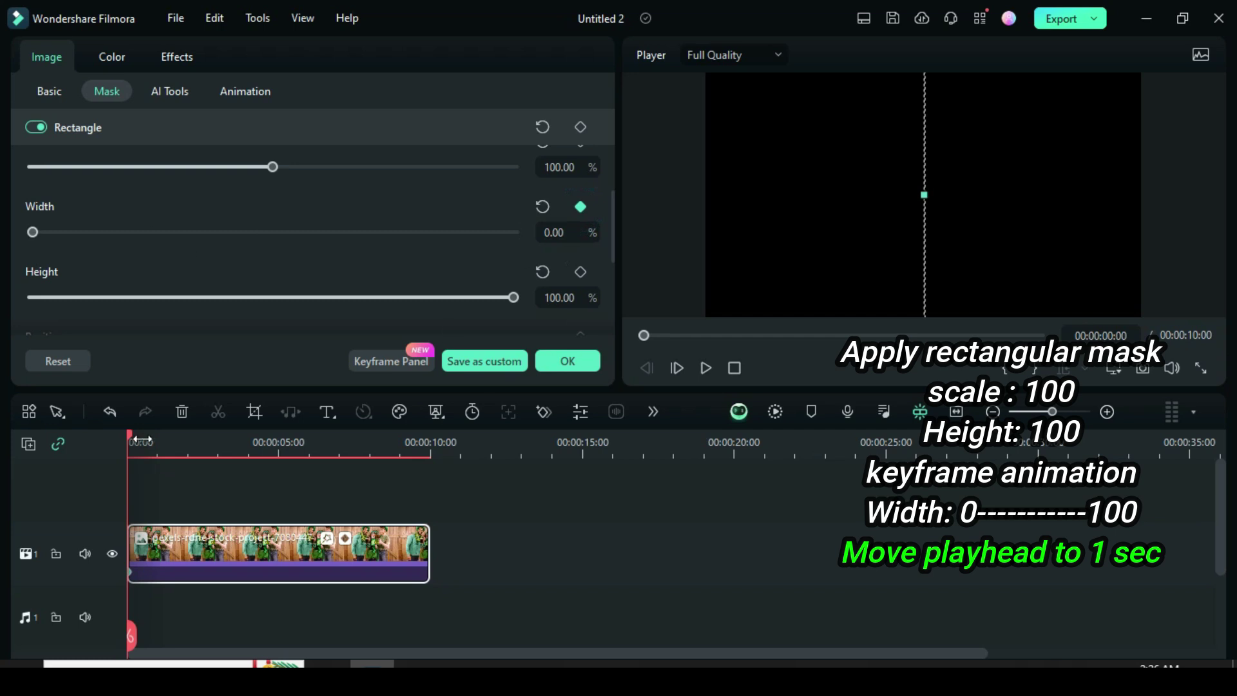
pyautogui.moveTo(130, 433); pyautogui.dragTo(158, 433)
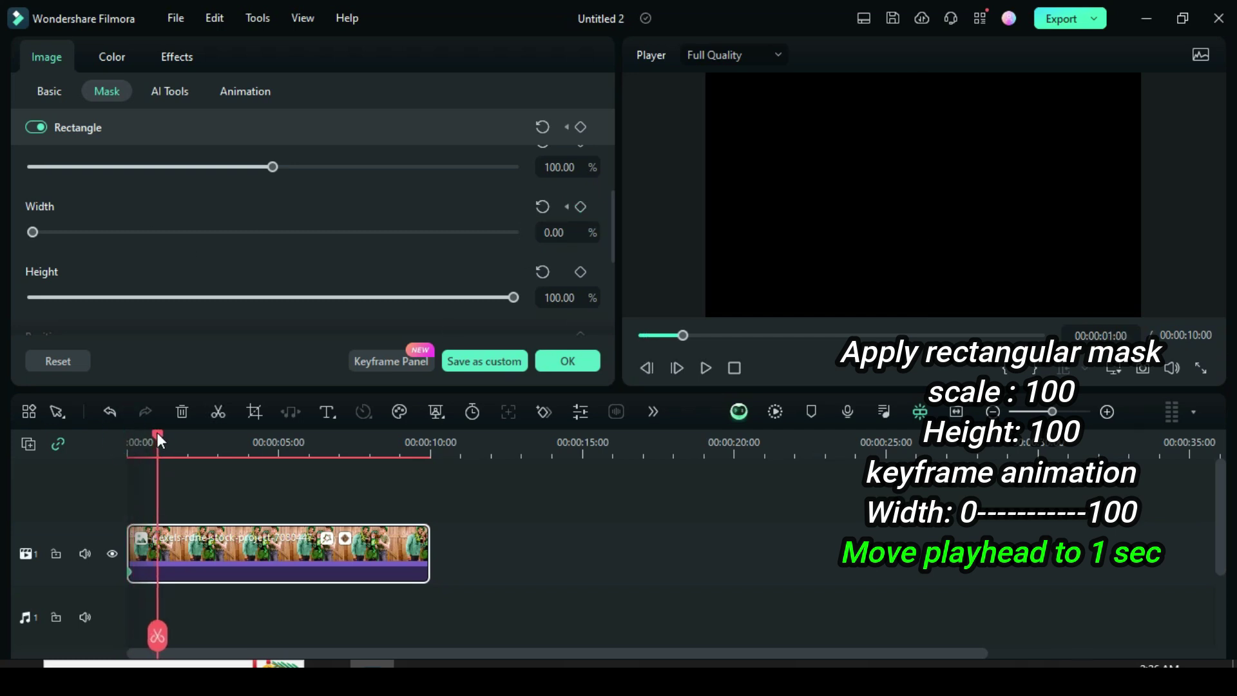
pyautogui.click(561, 232)
pyautogui.write('00')
pyautogui.press('Return')
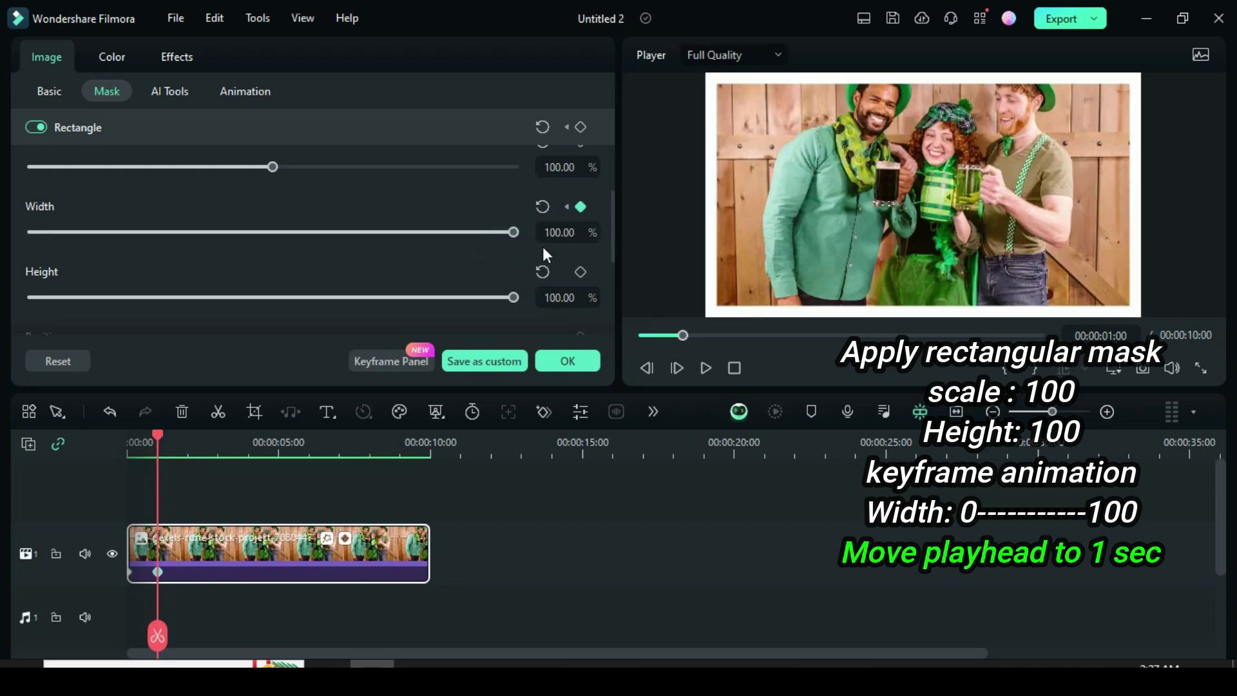
# Play back the mask reveal from the start of the timeline.
pyautogui.click(566, 362)
pyautogui.moveTo(158, 433); pyautogui.dragTo(129, 433)
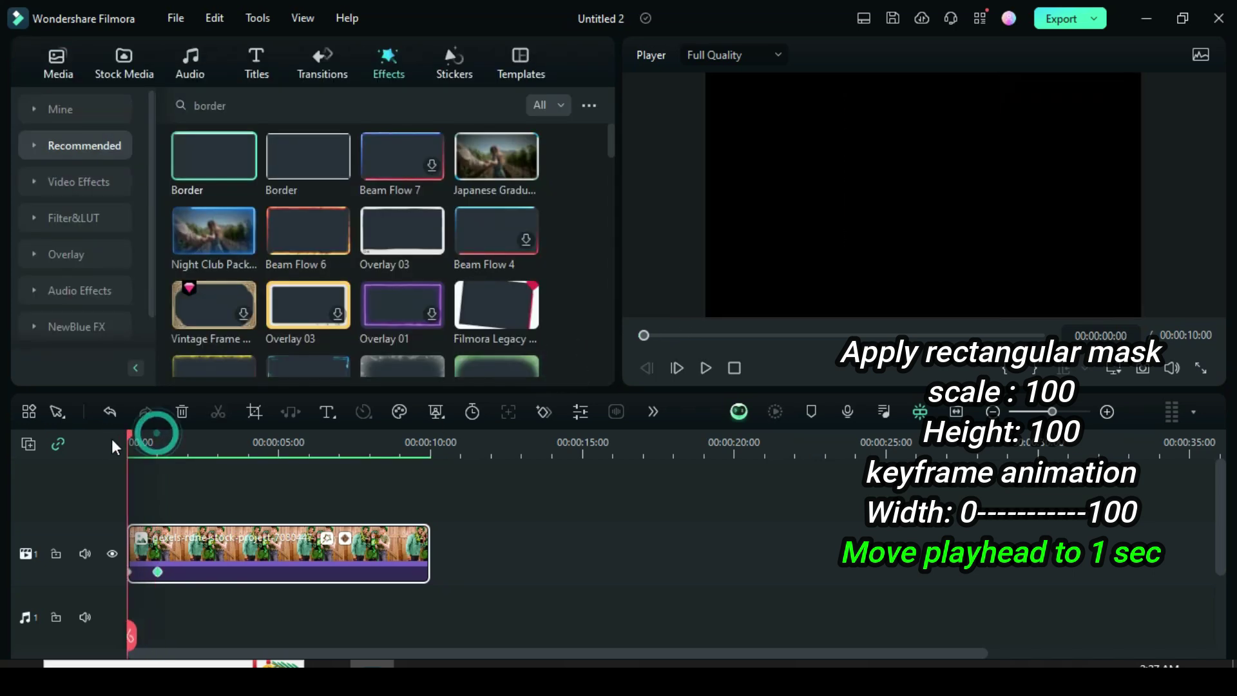
pyautogui.click(705, 371)
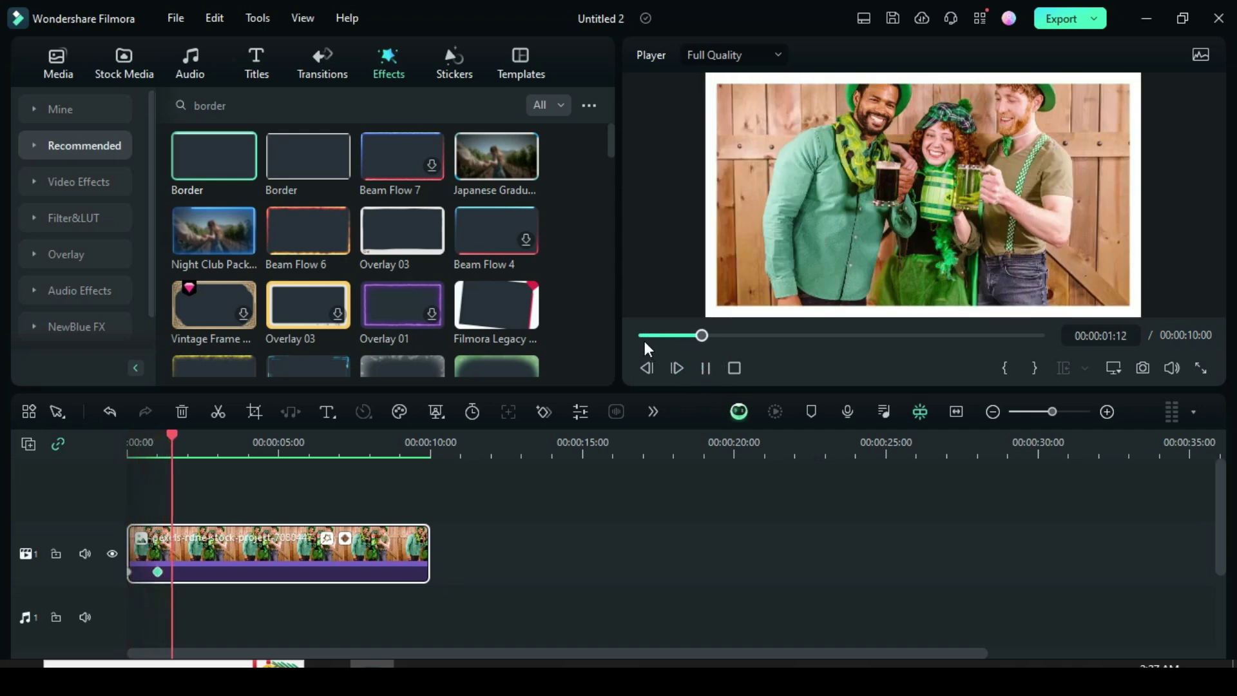
pyautogui.click(706, 368)
pyautogui.moveTo(164, 430); pyautogui.dragTo(115, 432)
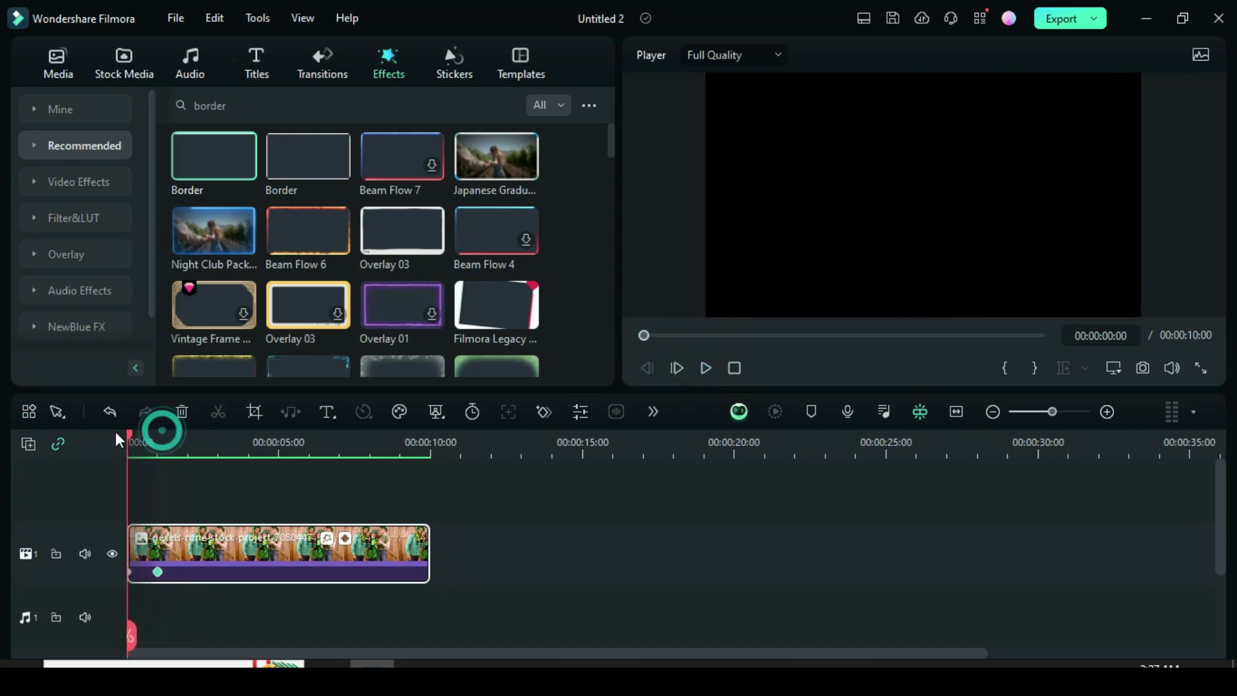
# Place Snapshot_51 on a second track above the photo.
pyautogui.click(49, 76)
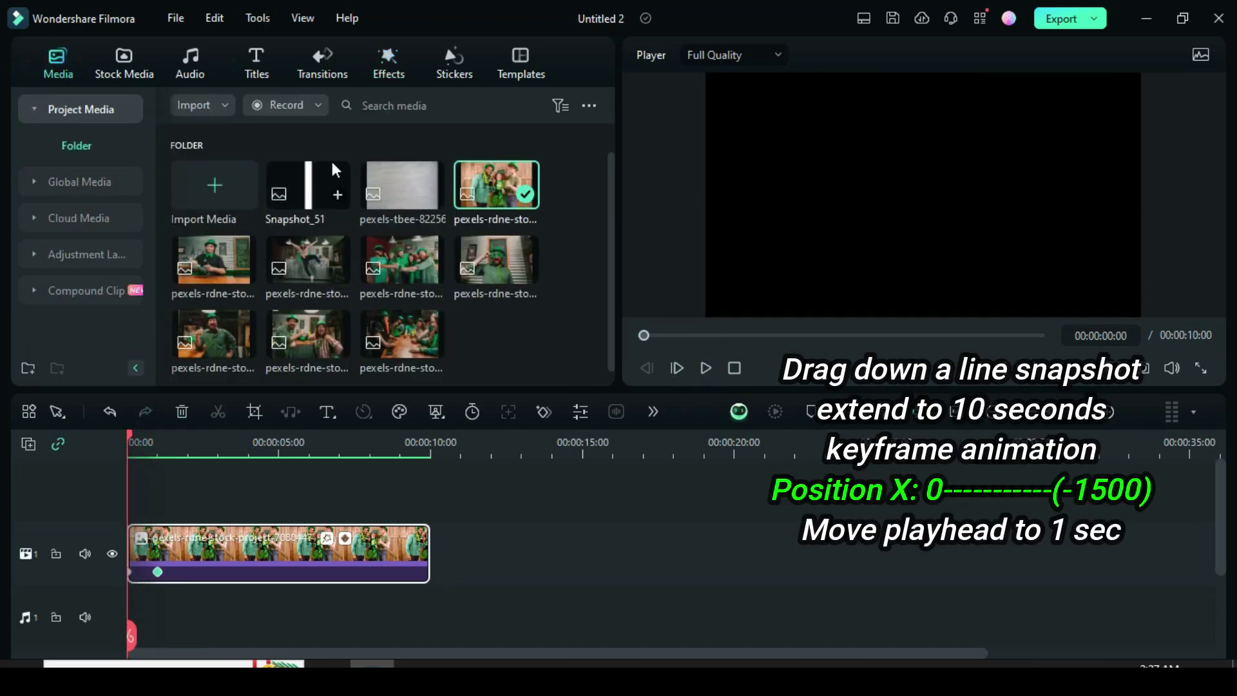
pyautogui.moveTo(293, 189)
pyautogui.mouseDown()
pyautogui.moveTo(221, 525)
pyautogui.moveTo(429, 526)
pyautogui.mouseUp()
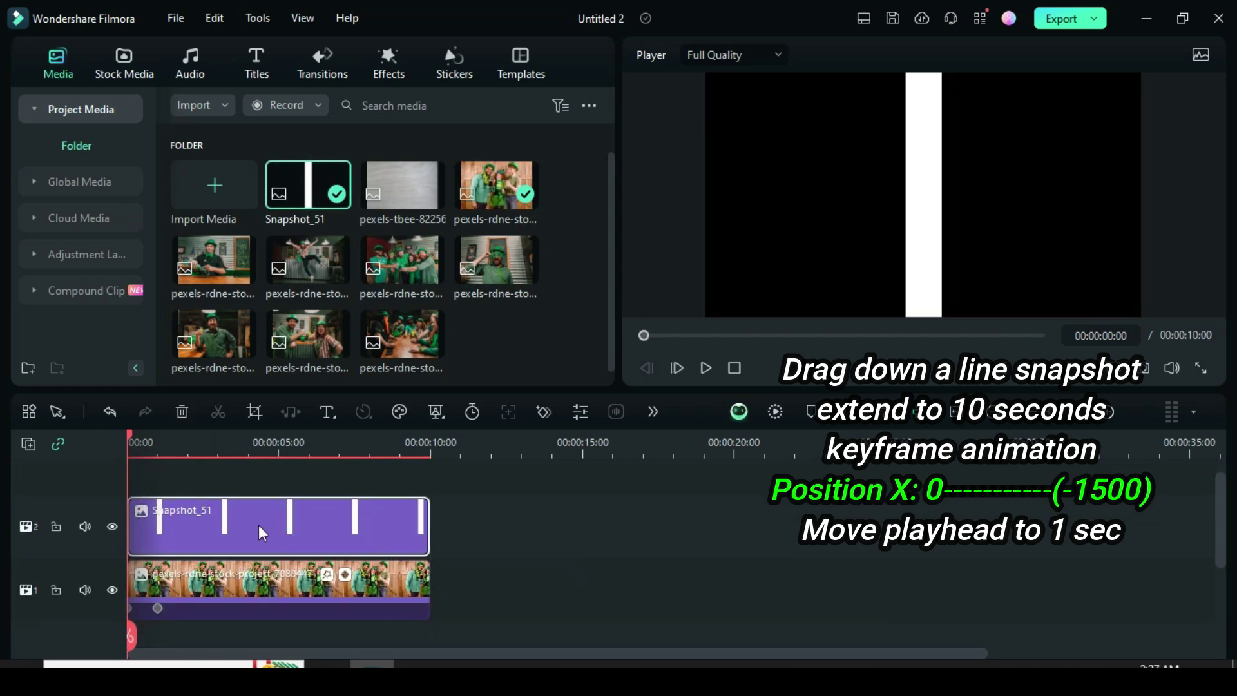
pyautogui.doubleClick(260, 519)
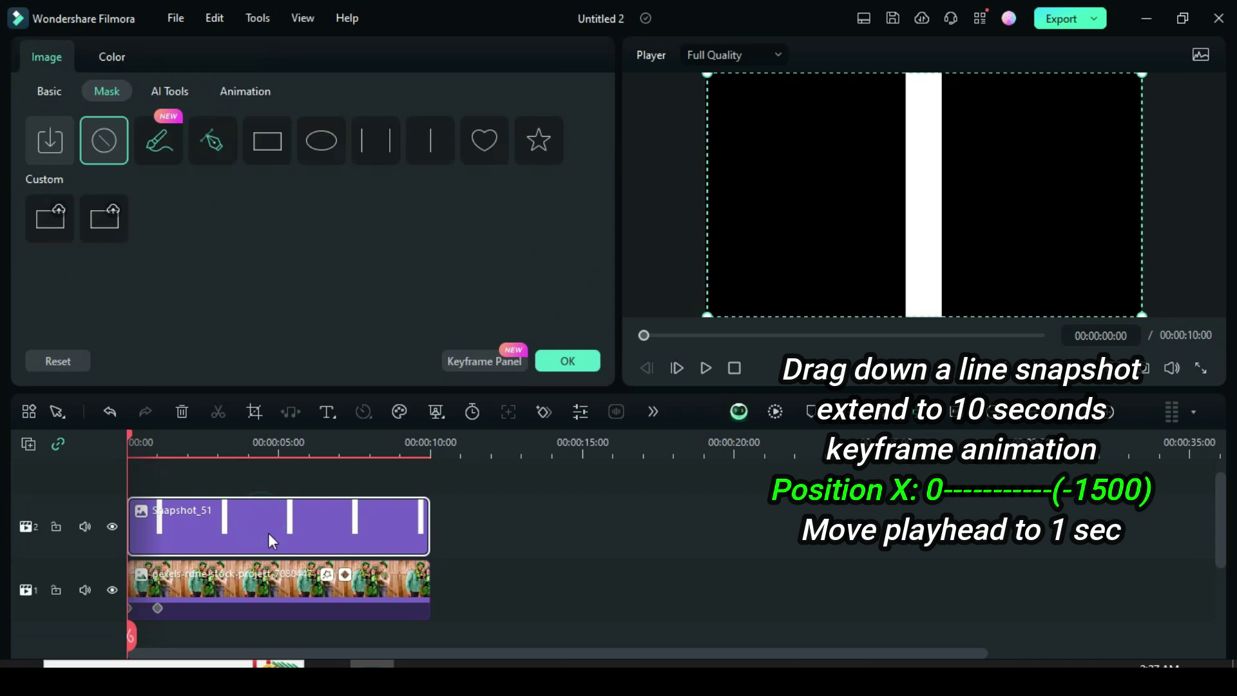
# Keyframe its X position from 0 at the start to -1500 at one second.
pyautogui.click(40, 91)
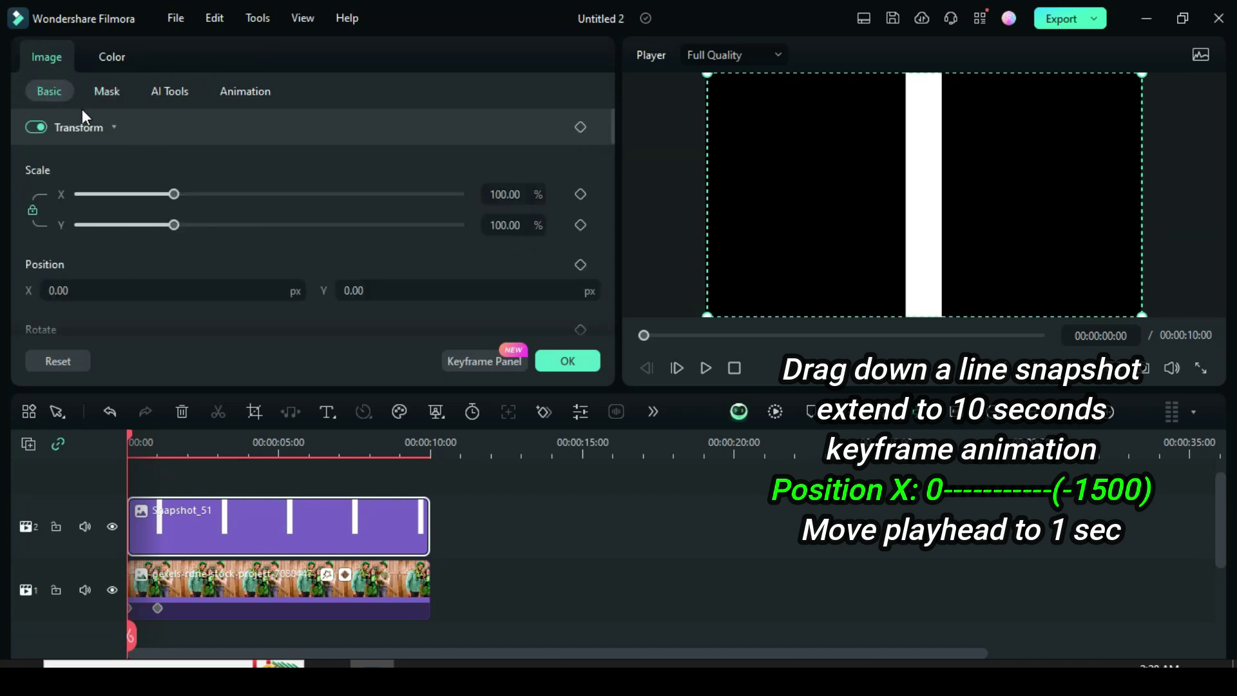
pyautogui.moveTo(612, 125); pyautogui.dragTo(612, 137)
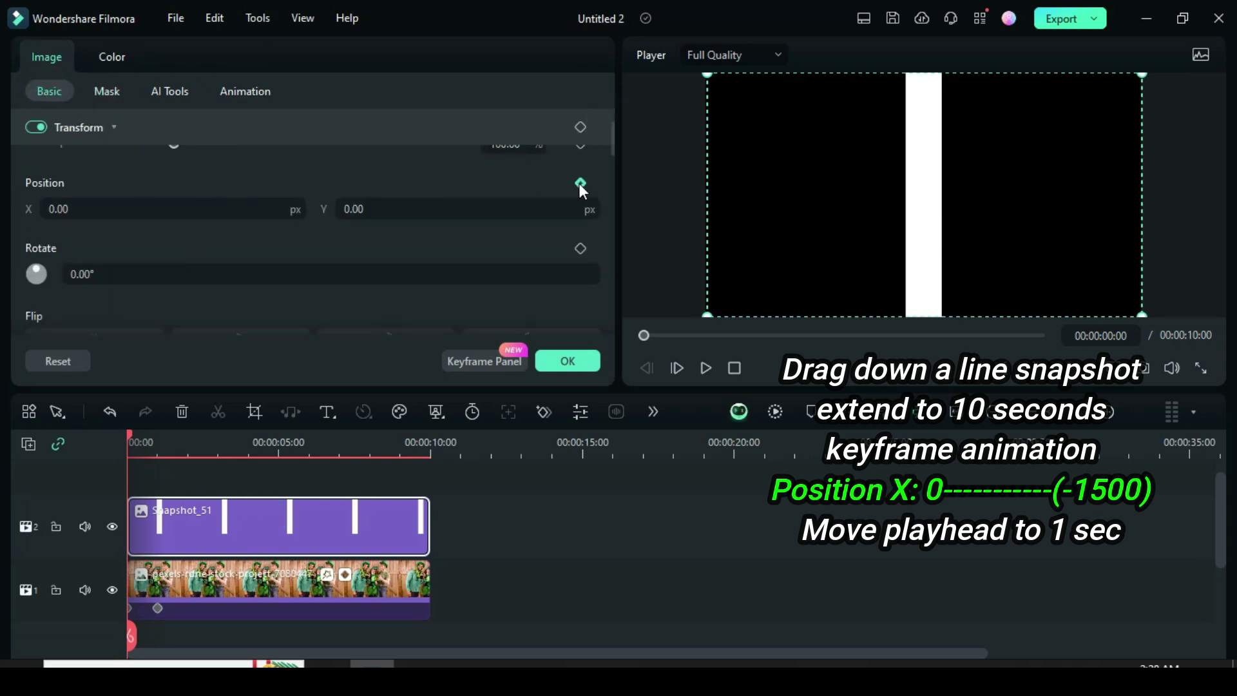
pyautogui.click(580, 182)
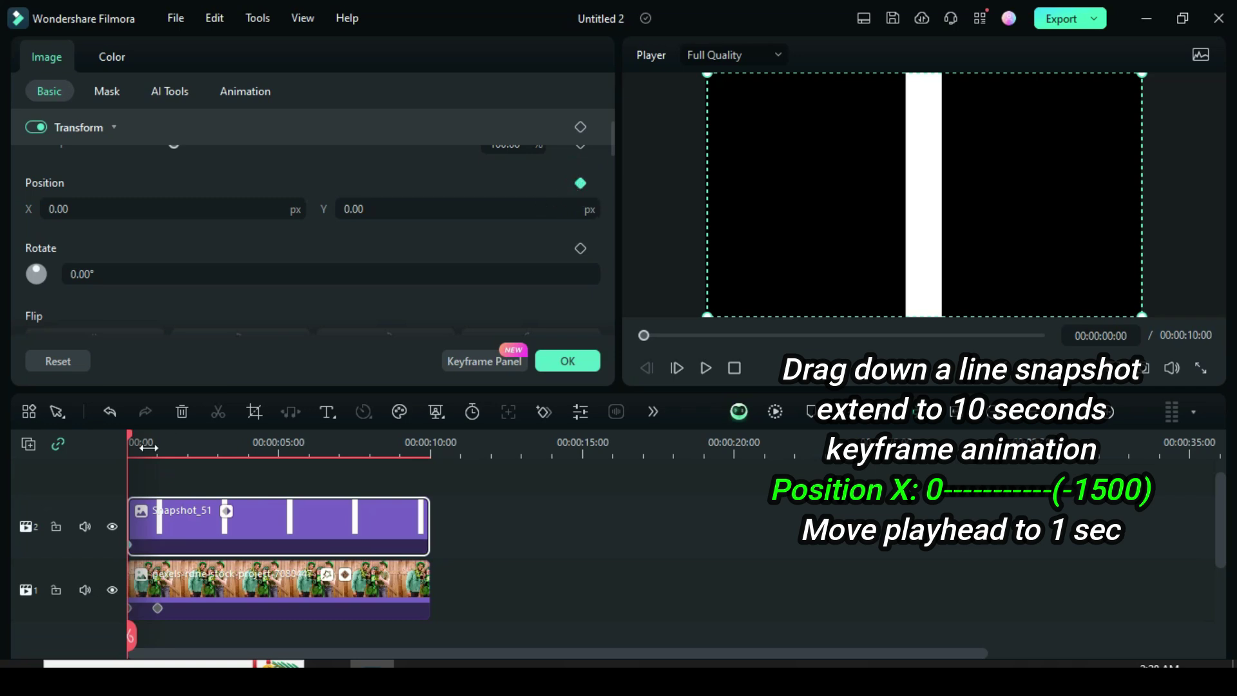
pyautogui.moveTo(129, 436); pyautogui.dragTo(158, 438)
pyautogui.click(88, 206)
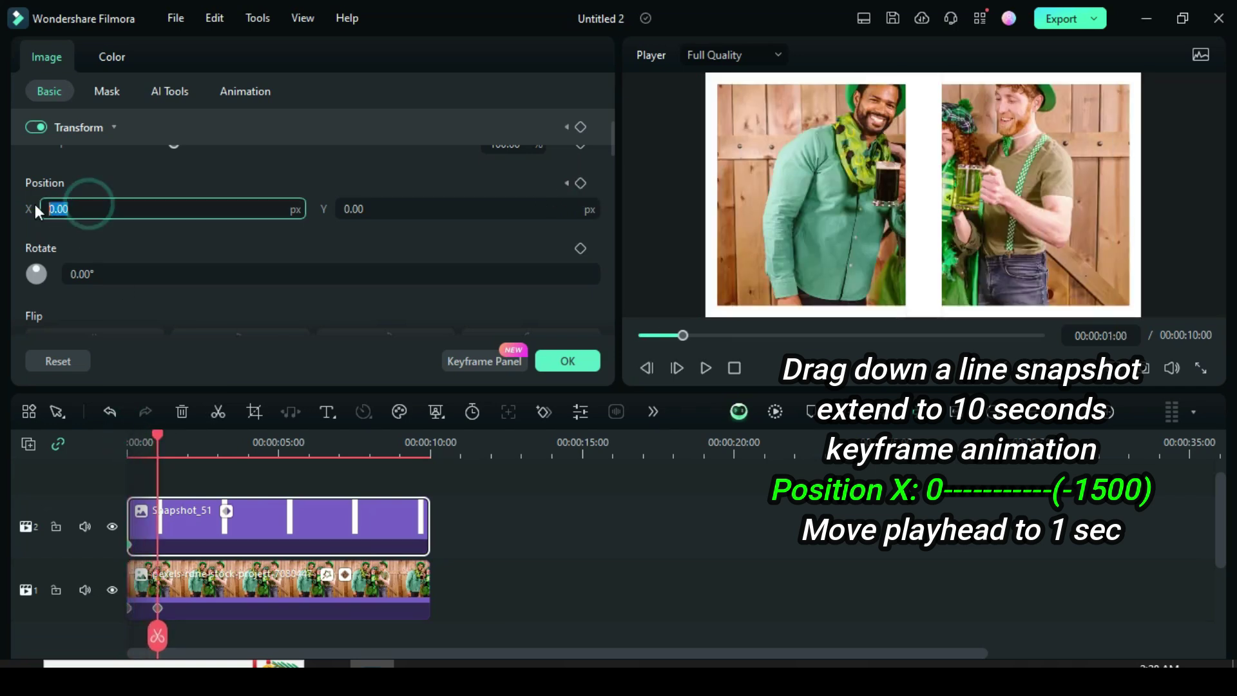
pyautogui.write('-1500')
pyautogui.press('Return')
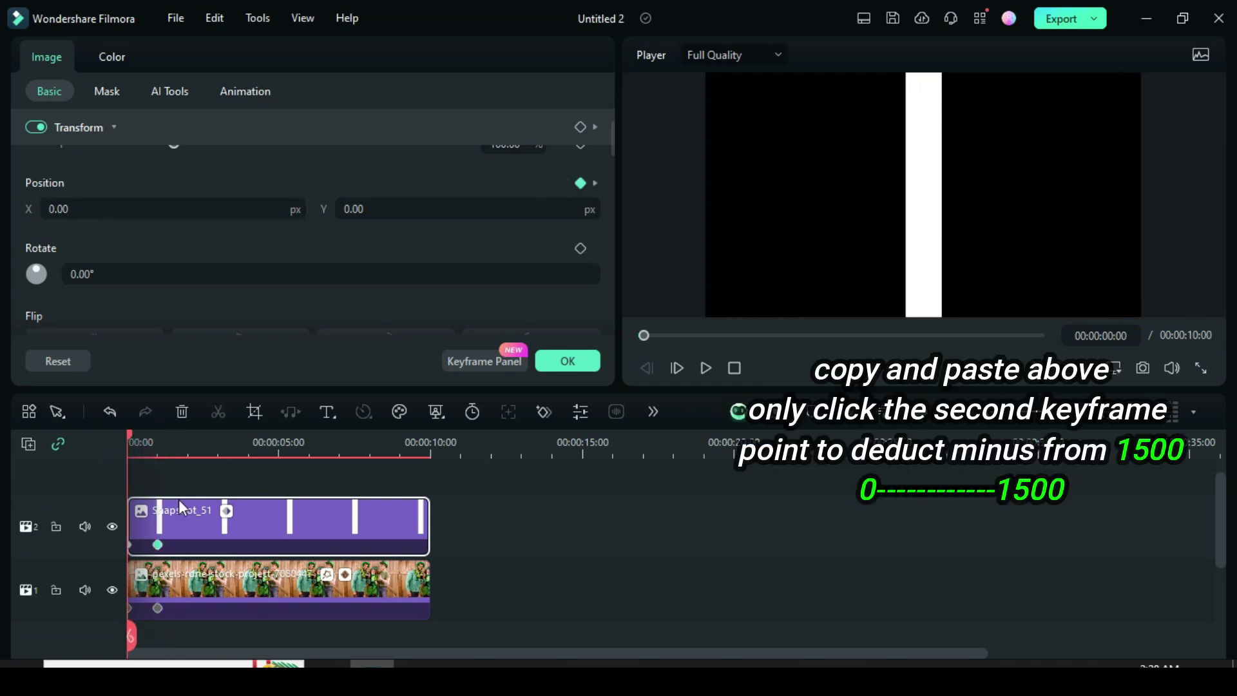
# Copy the Snapshot_51 clip and paste it onto a third track.
pyautogui.rightClick(235, 517)
pyautogui.click(264, 261)
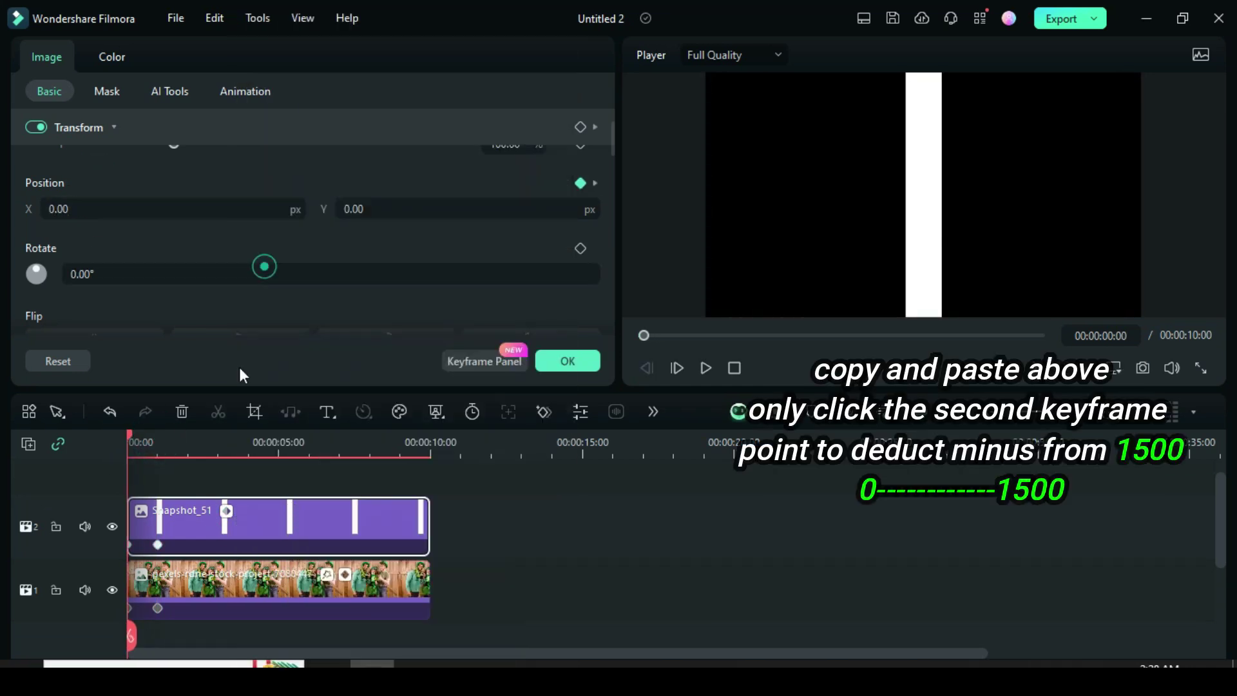
pyautogui.click(36, 443)
pyautogui.click(105, 532)
pyautogui.rightClick(162, 545)
pyautogui.click(204, 280)
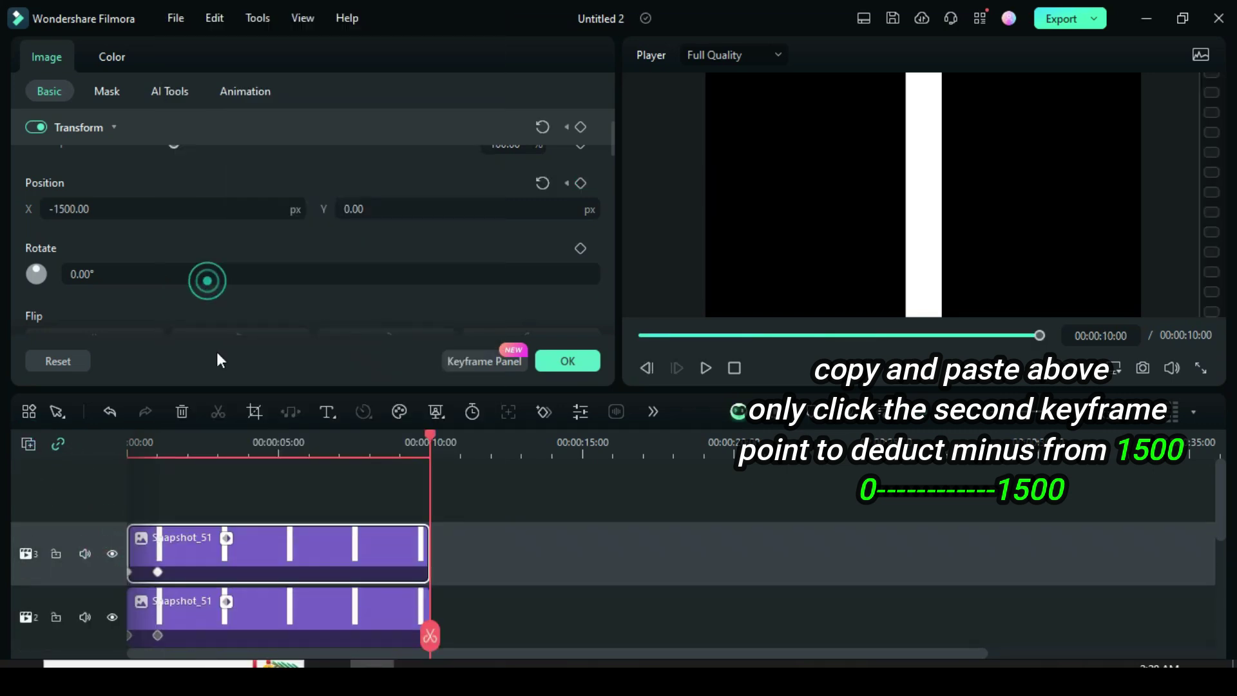
pyautogui.click(643, 333)
pyautogui.scroll(-1, 210, 580)
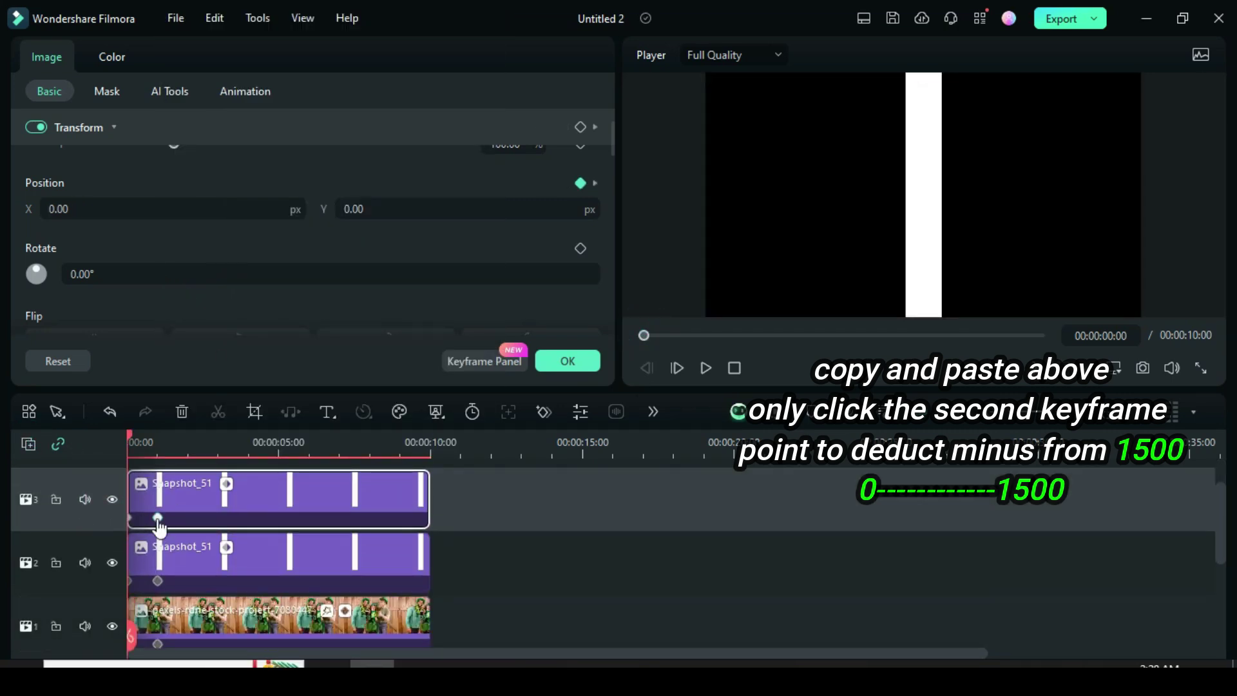
# Change the copy's one-second keyframe to Position X 1500.
pyautogui.click(157, 517)
pyautogui.click(57, 209)
pyautogui.press('BackSpace')
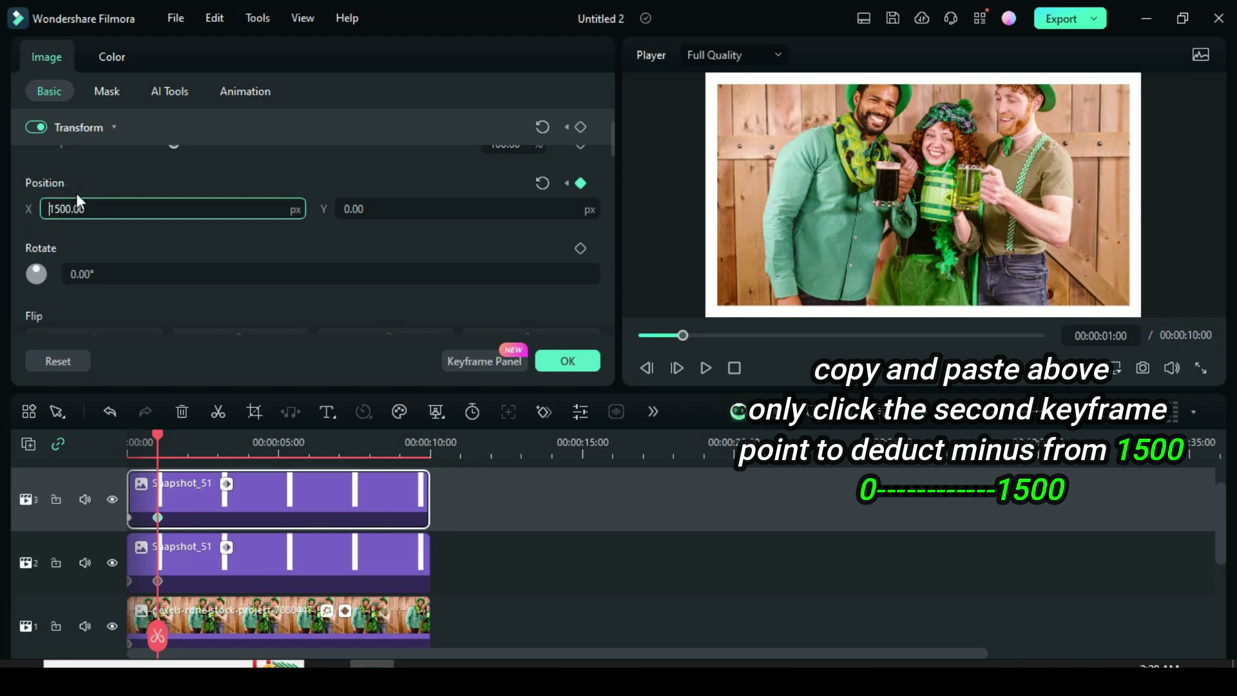
pyautogui.press('Return')
# Play back the two lines sliding in opposite directions from the start.
pyautogui.moveTo(159, 435); pyautogui.dragTo(129, 435)
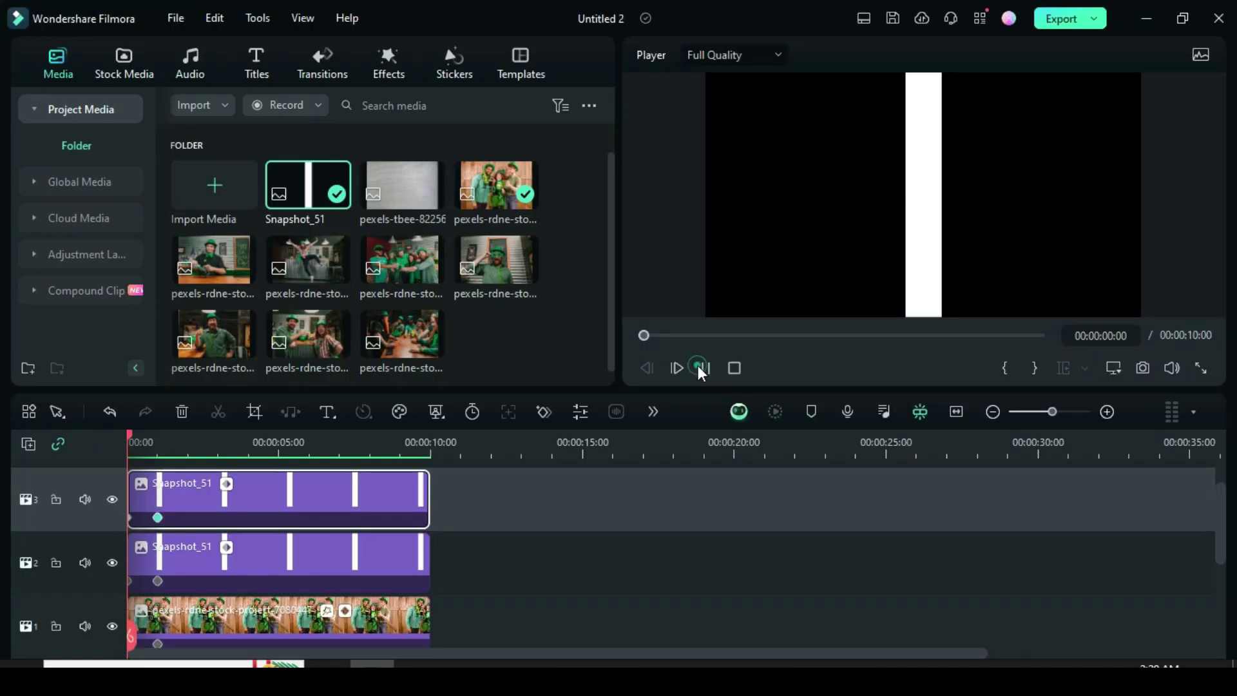
pyautogui.click(700, 368)
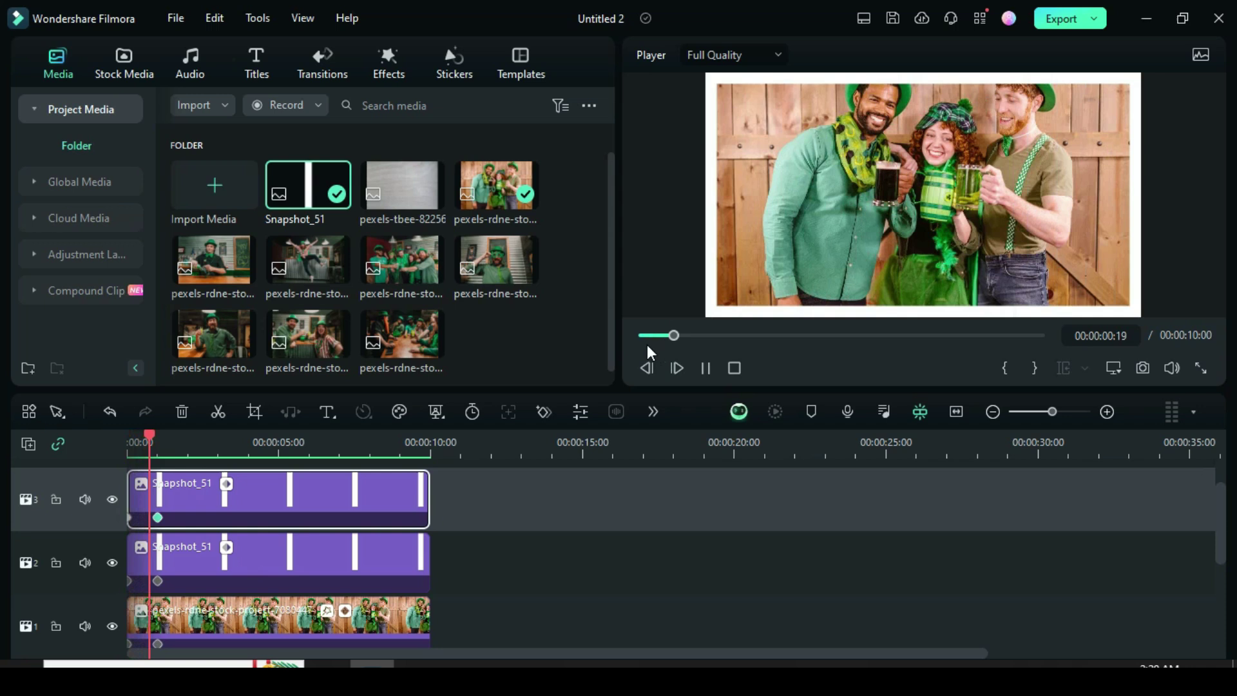
pyautogui.click(639, 335)
pyautogui.click(637, 336)
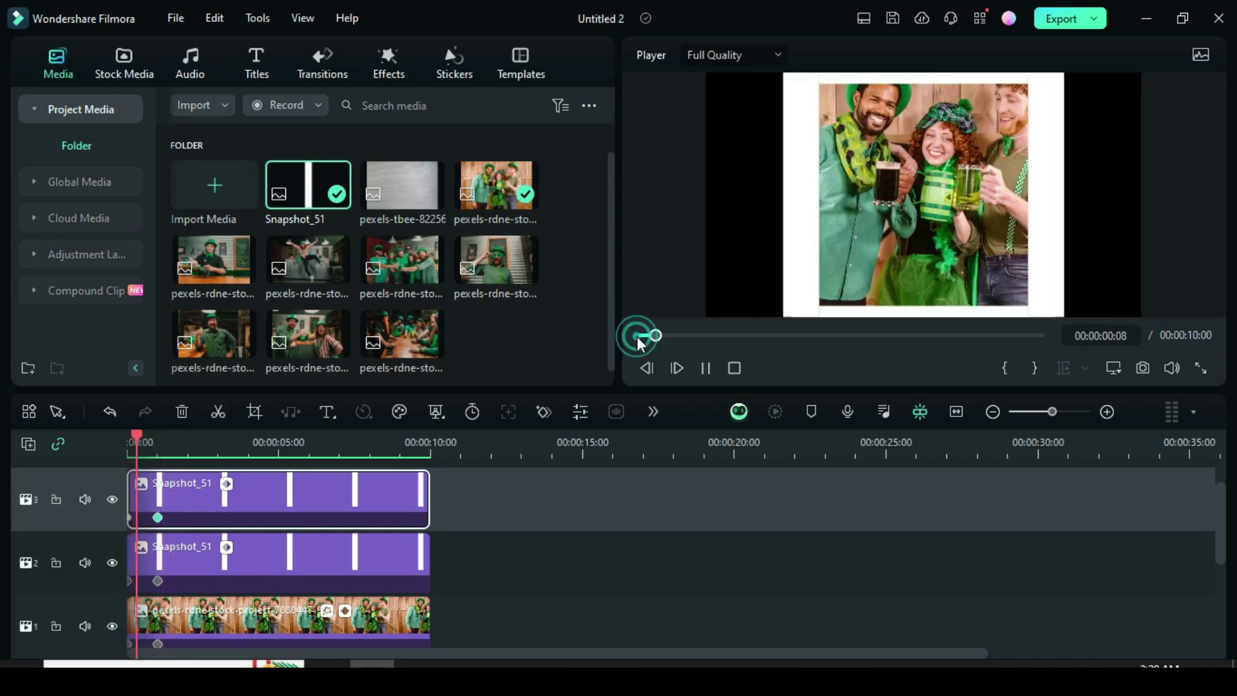
# Key the photo's mask width at 100 at nine seconds and 0 at the clip end.
pyautogui.click(704, 368)
pyautogui.moveTo(172, 442); pyautogui.dragTo(400, 440)
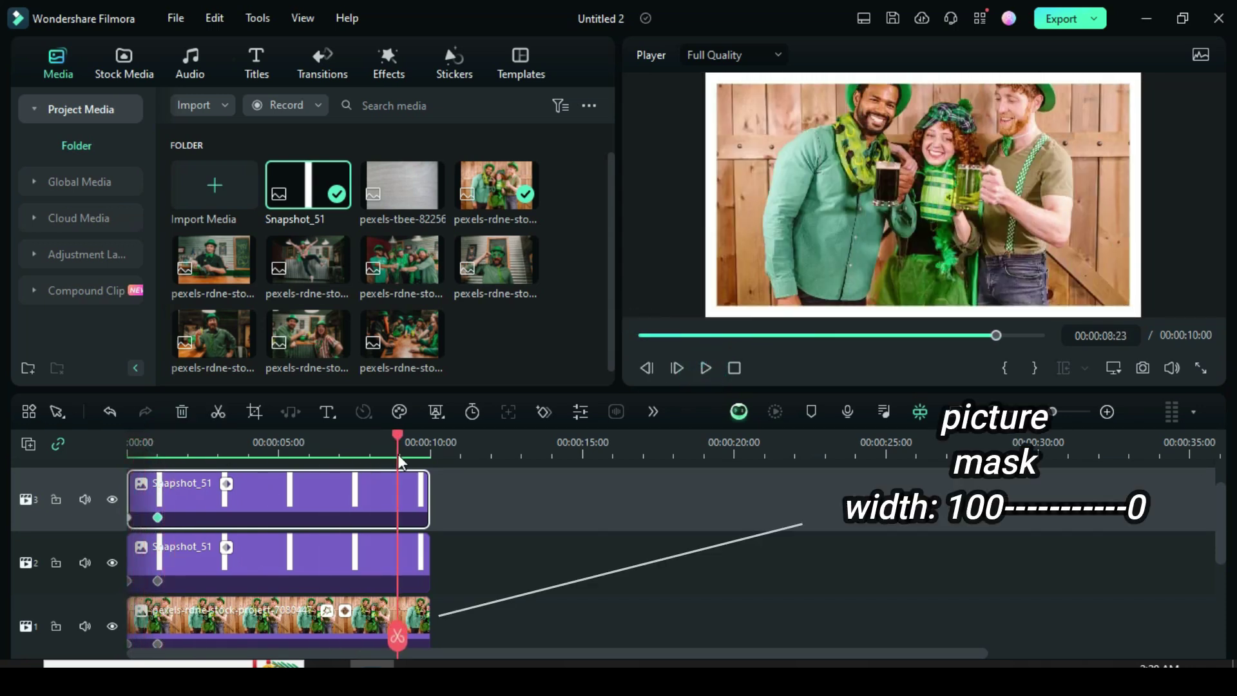
pyautogui.scroll(-2, 402, 451)
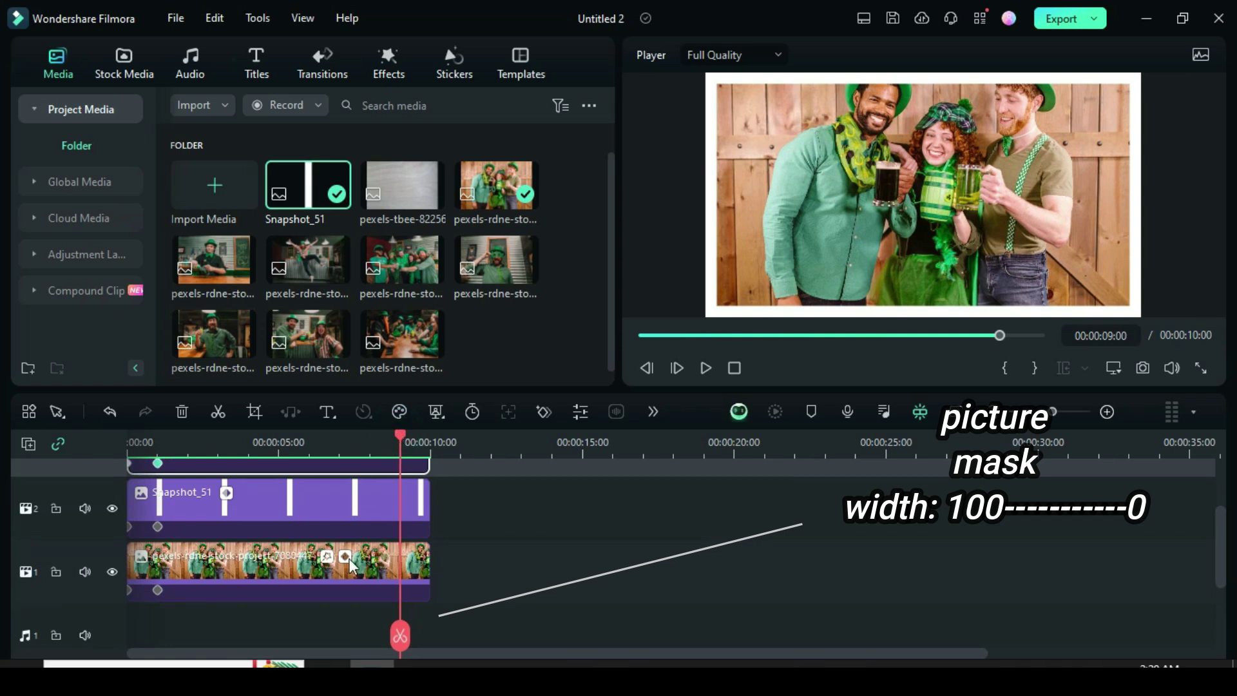
pyautogui.doubleClick(370, 572)
pyautogui.click(101, 89)
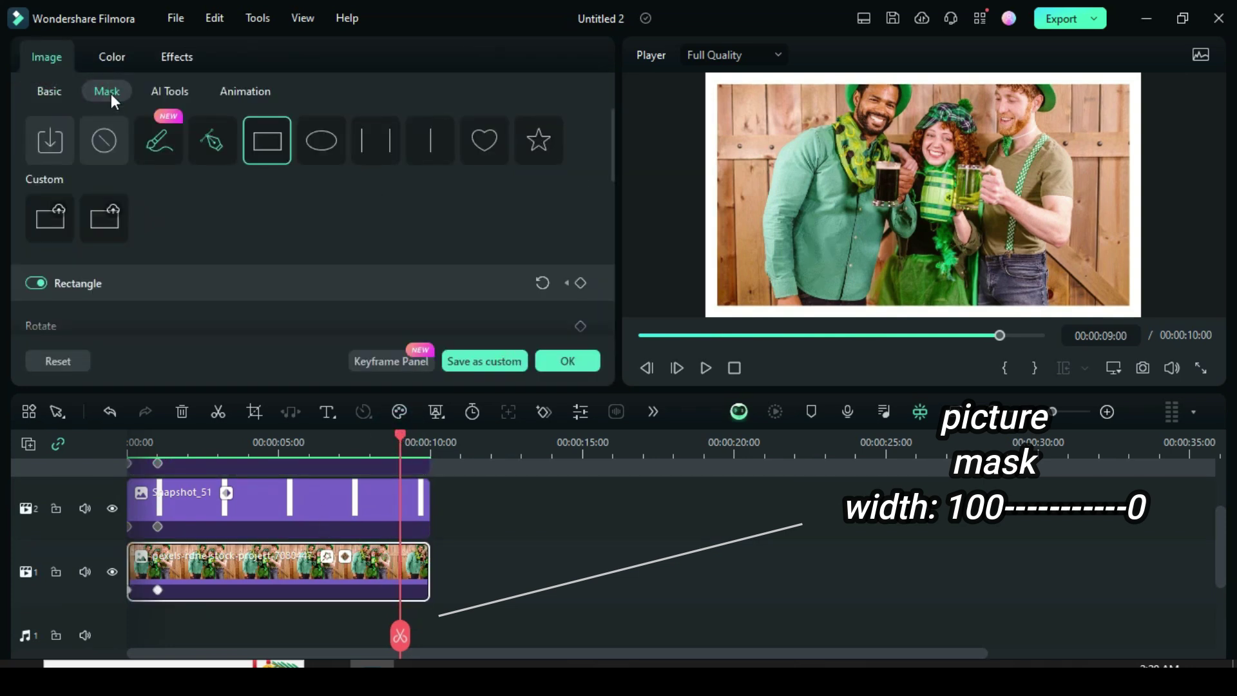
pyautogui.moveTo(612, 131); pyautogui.dragTo(605, 206)
pyautogui.click(581, 181)
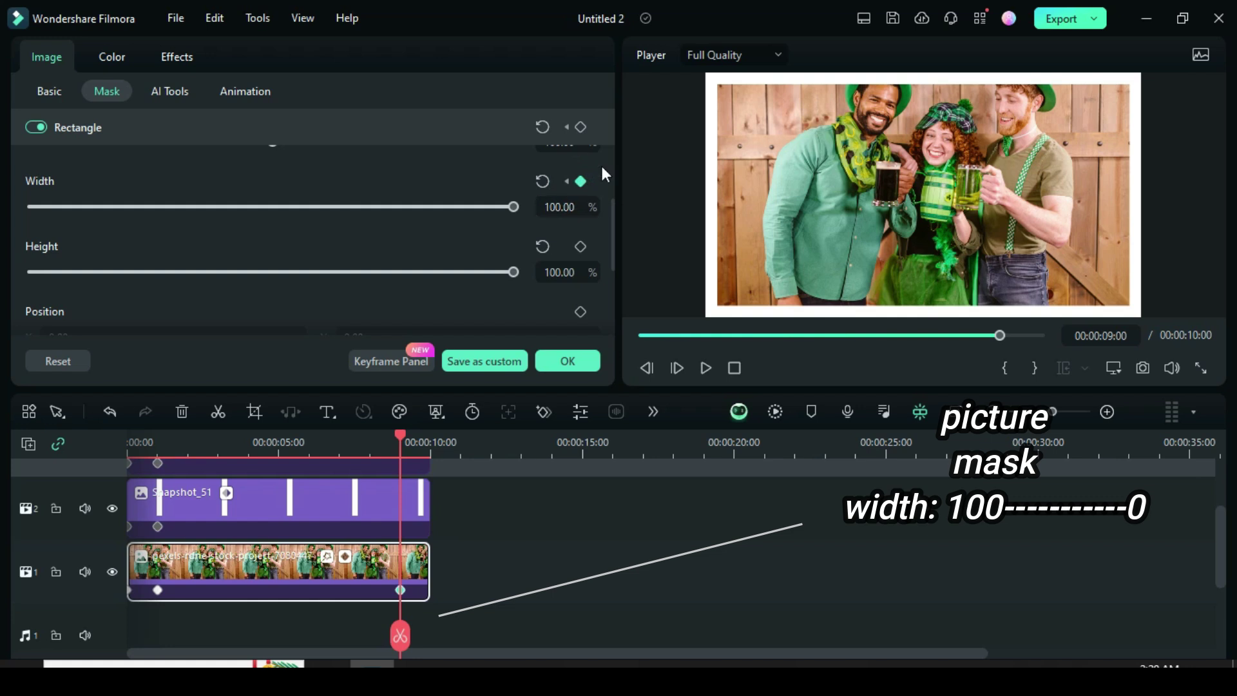
pyautogui.moveTo(399, 435); pyautogui.dragTo(429, 431)
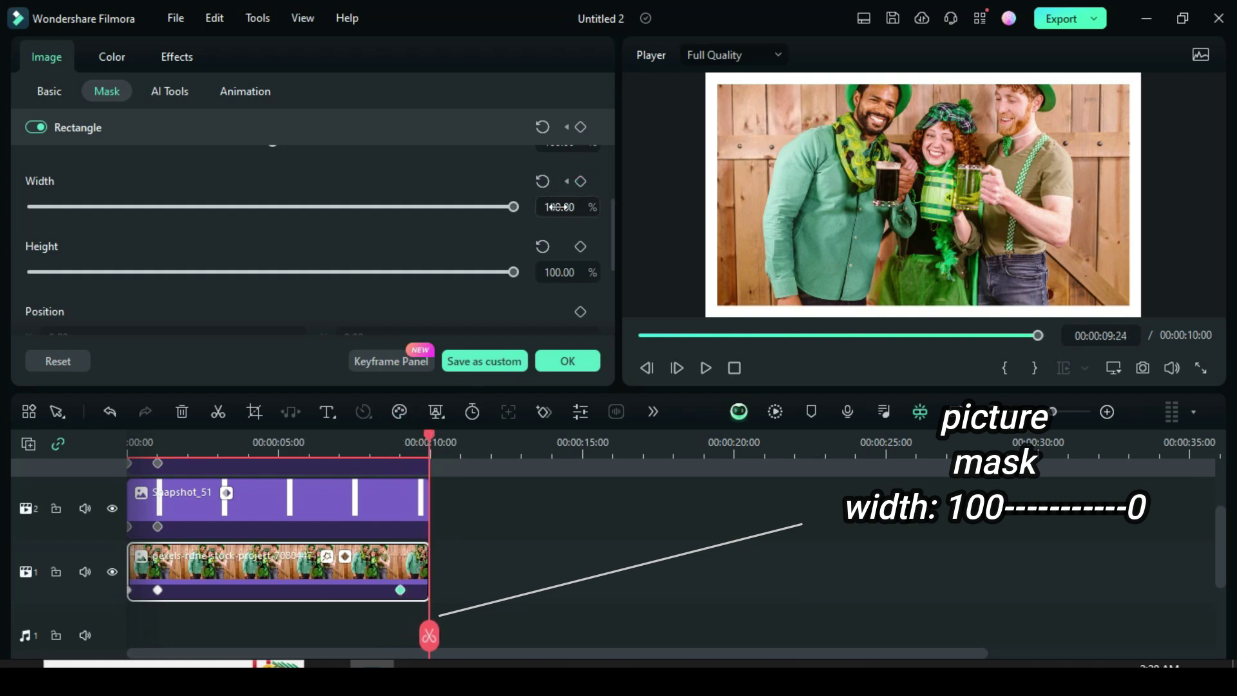
pyautogui.click(583, 206)
pyautogui.write('0')
pyautogui.click(498, 223)
pyautogui.moveTo(429, 438); pyautogui.dragTo(400, 442)
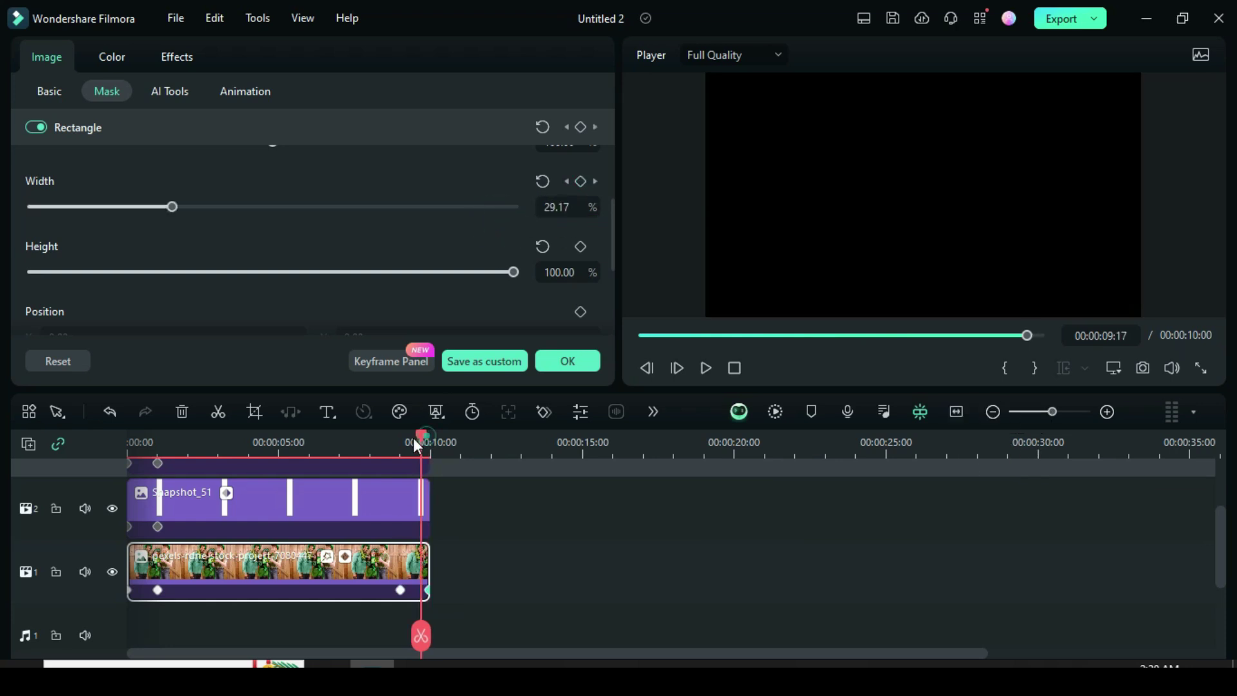
# Add position and opacity keyframes to the track 2 line clip at nine seconds.
pyautogui.click(367, 508)
pyautogui.scroll(1, 377, 507)
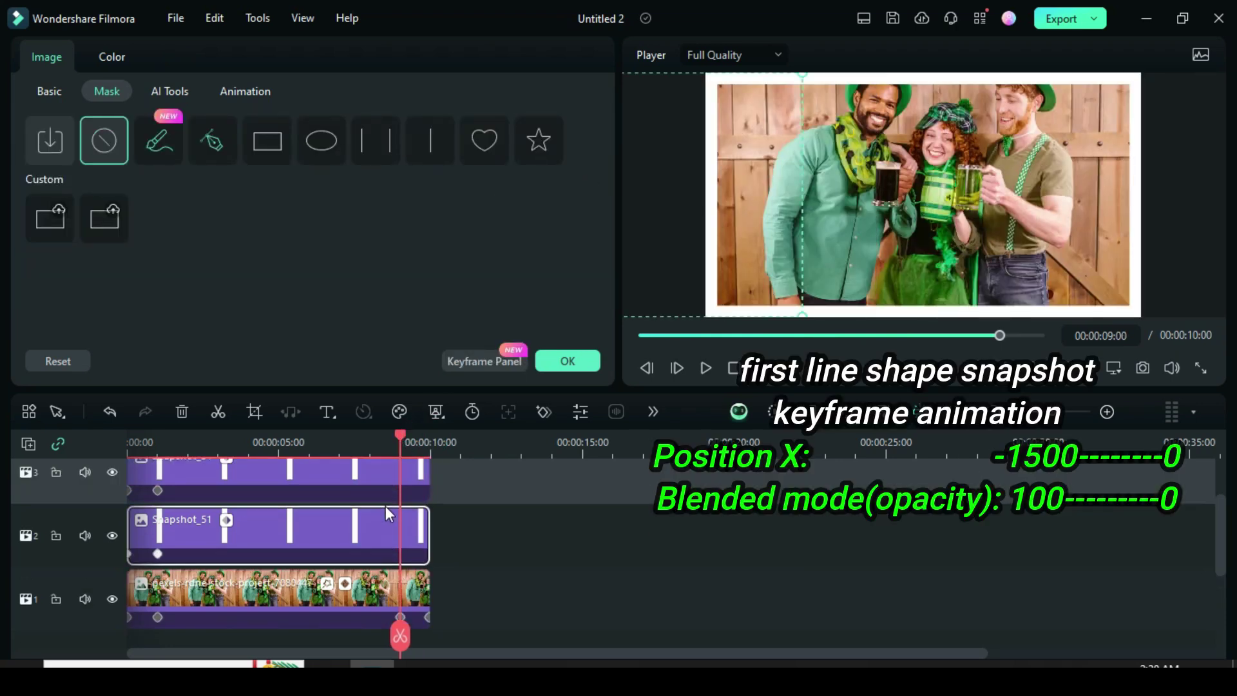
pyautogui.click(50, 90)
pyautogui.click(580, 184)
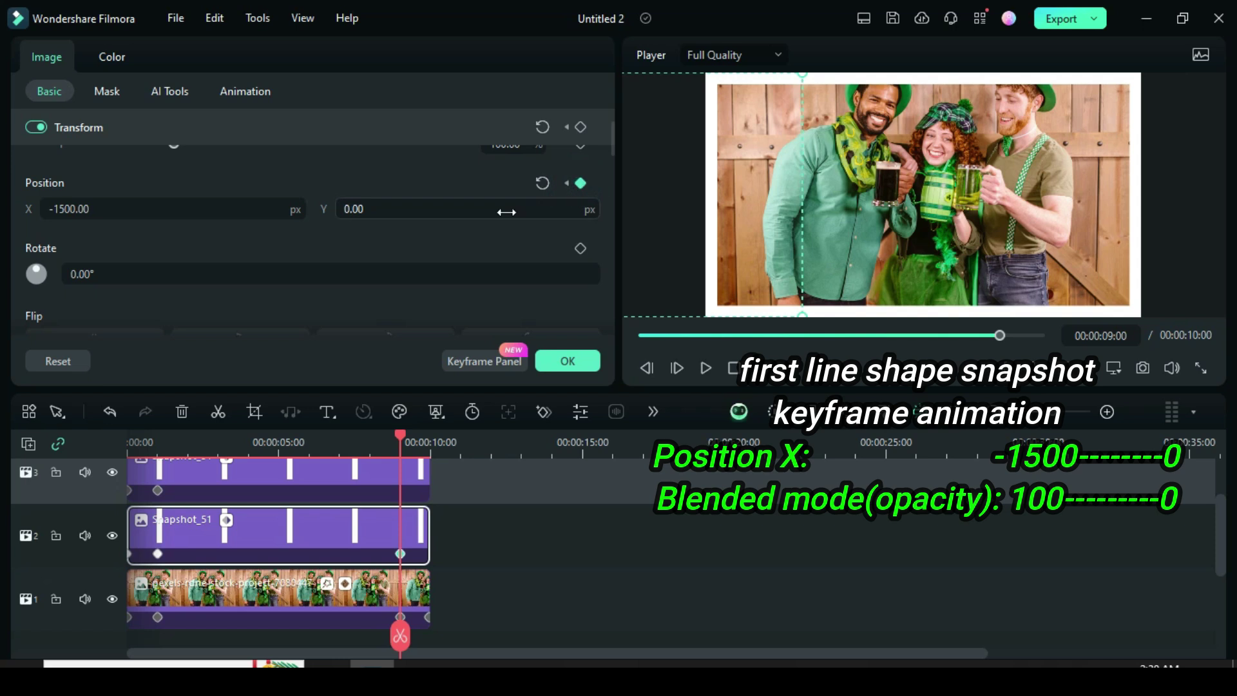
pyautogui.moveTo(612, 141)
pyautogui.mouseDown()
pyautogui.moveTo(608, 189)
pyautogui.moveTo(608, 137)
pyautogui.mouseUp()
pyautogui.click(579, 222)
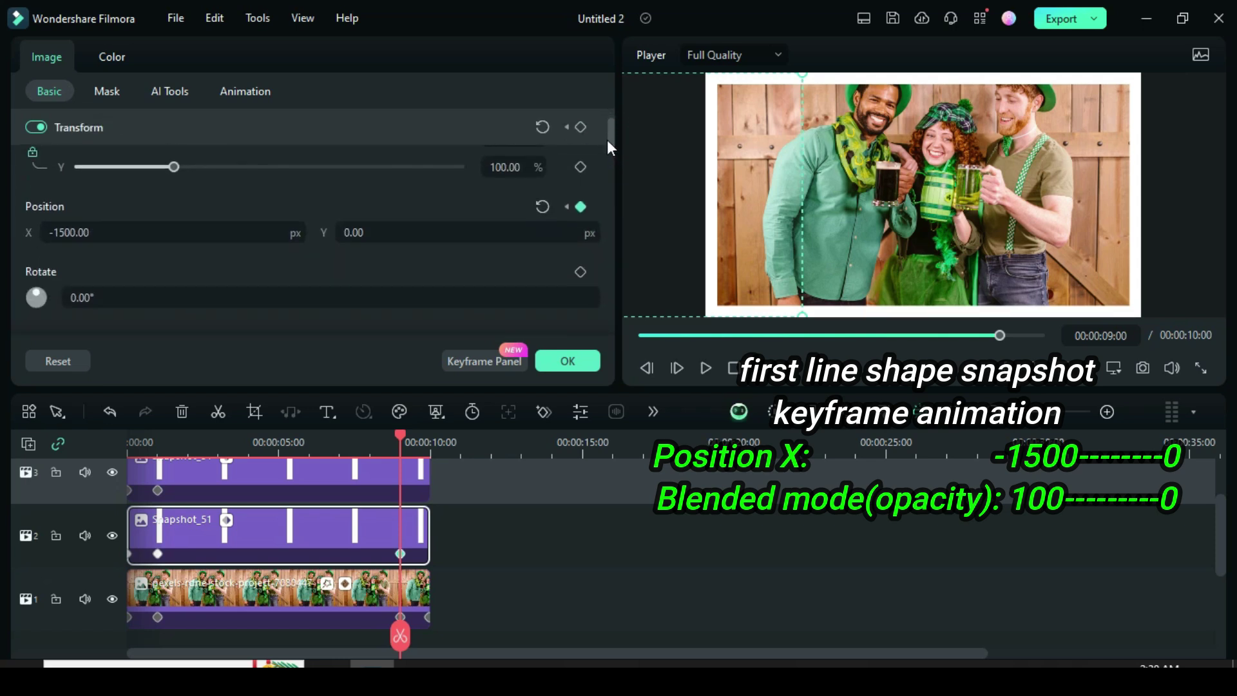
# At the clip's end, key Position X to 0 and add an opacity keyframe.
pyautogui.moveTo(412, 436); pyautogui.dragTo(429, 433)
pyautogui.click(580, 206)
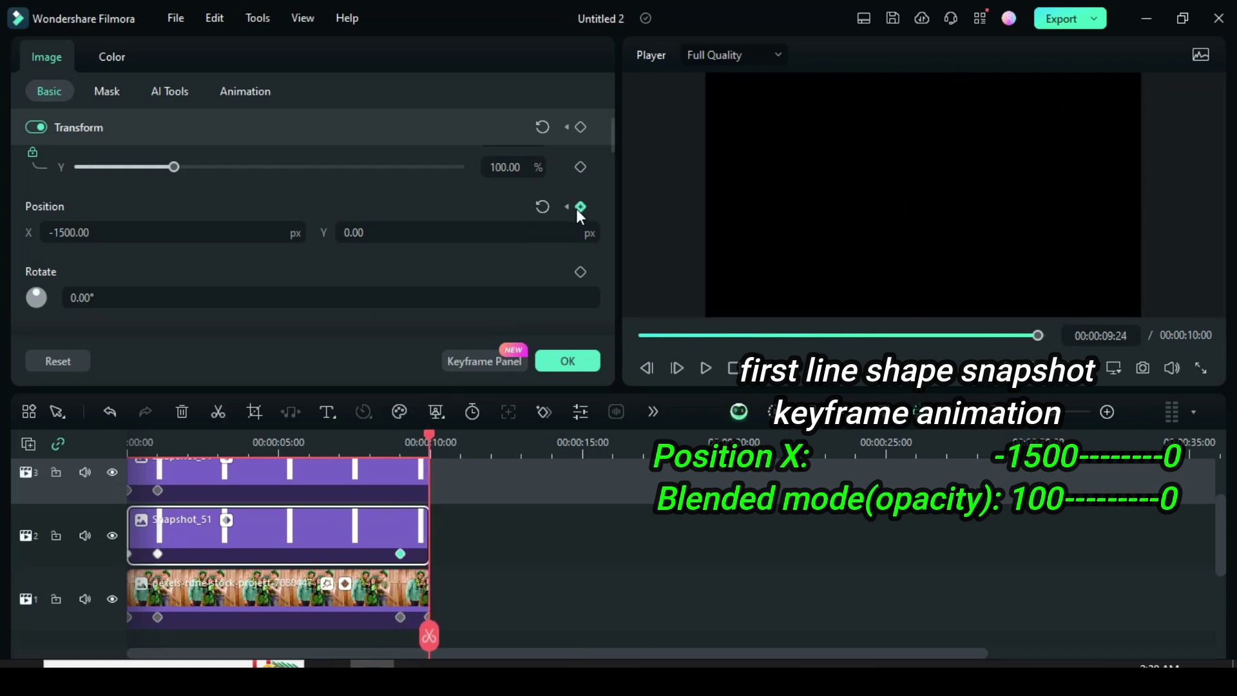
pyautogui.click(542, 206)
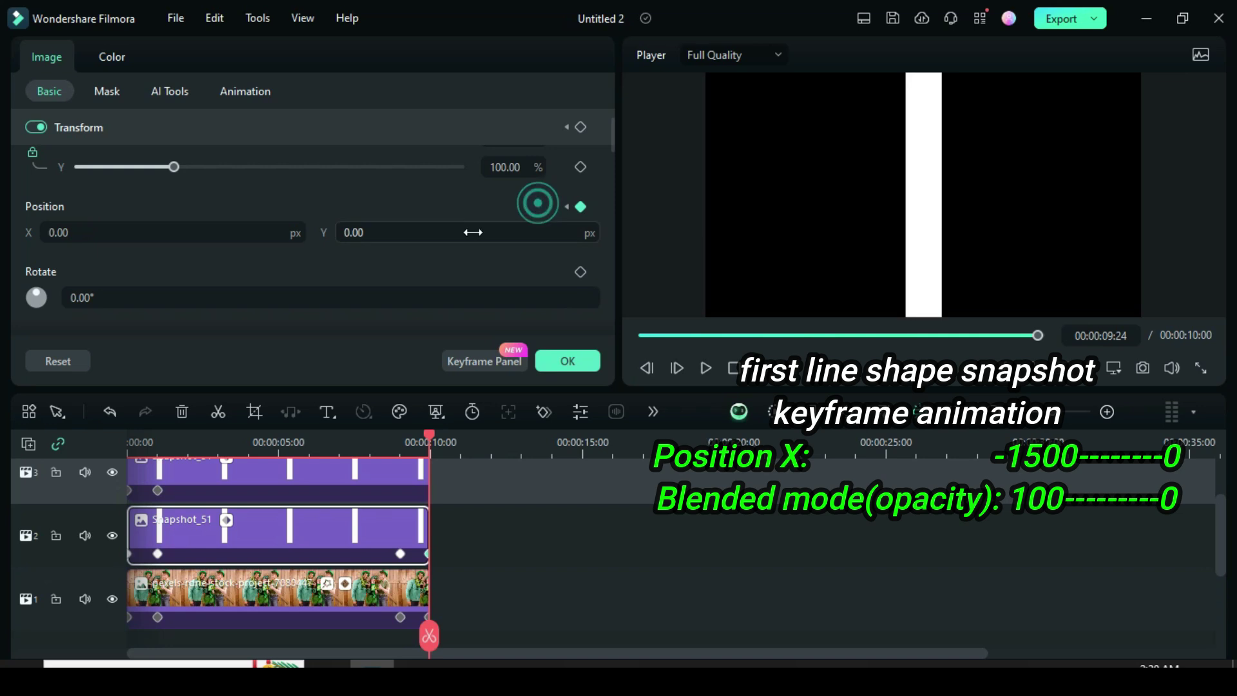
pyautogui.moveTo(609, 133); pyautogui.dragTo(608, 171)
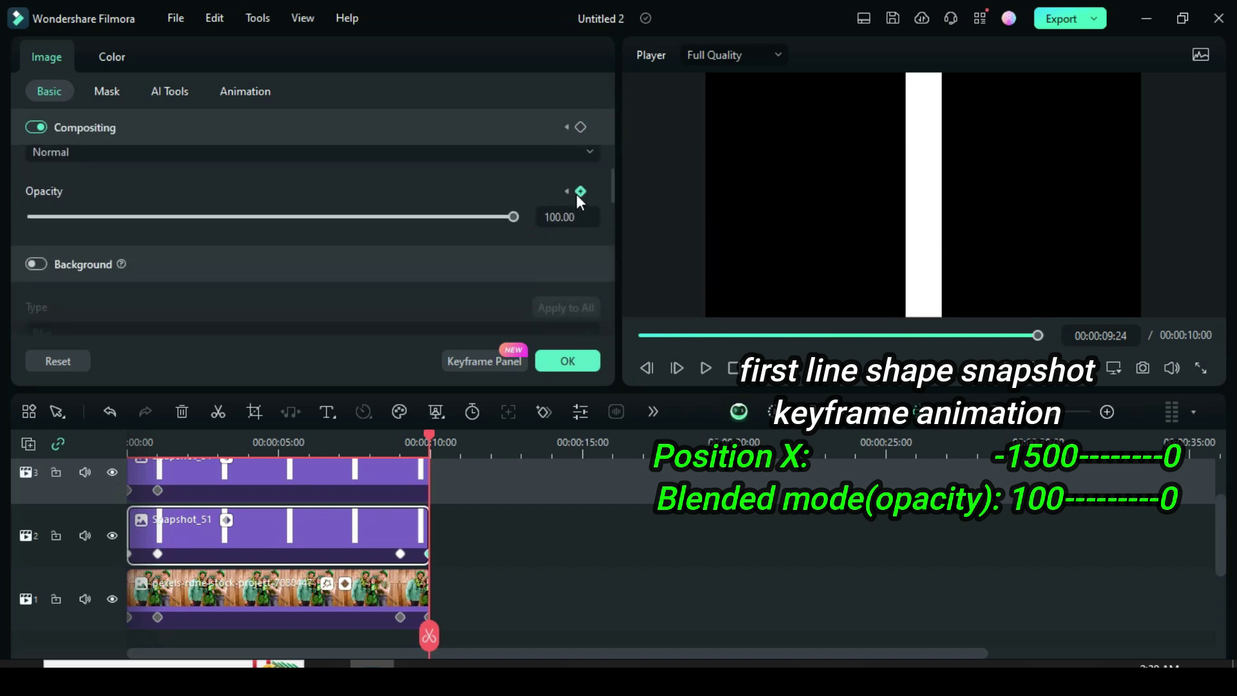
pyautogui.click(579, 191)
pyautogui.click(541, 218)
# Commit opacity 0 and copy both of the track 2 clip's keyframes.
pyautogui.press('Return')
pyautogui.moveTo(426, 434); pyautogui.dragTo(373, 434)
pyautogui.scroll(2, 425, 573)
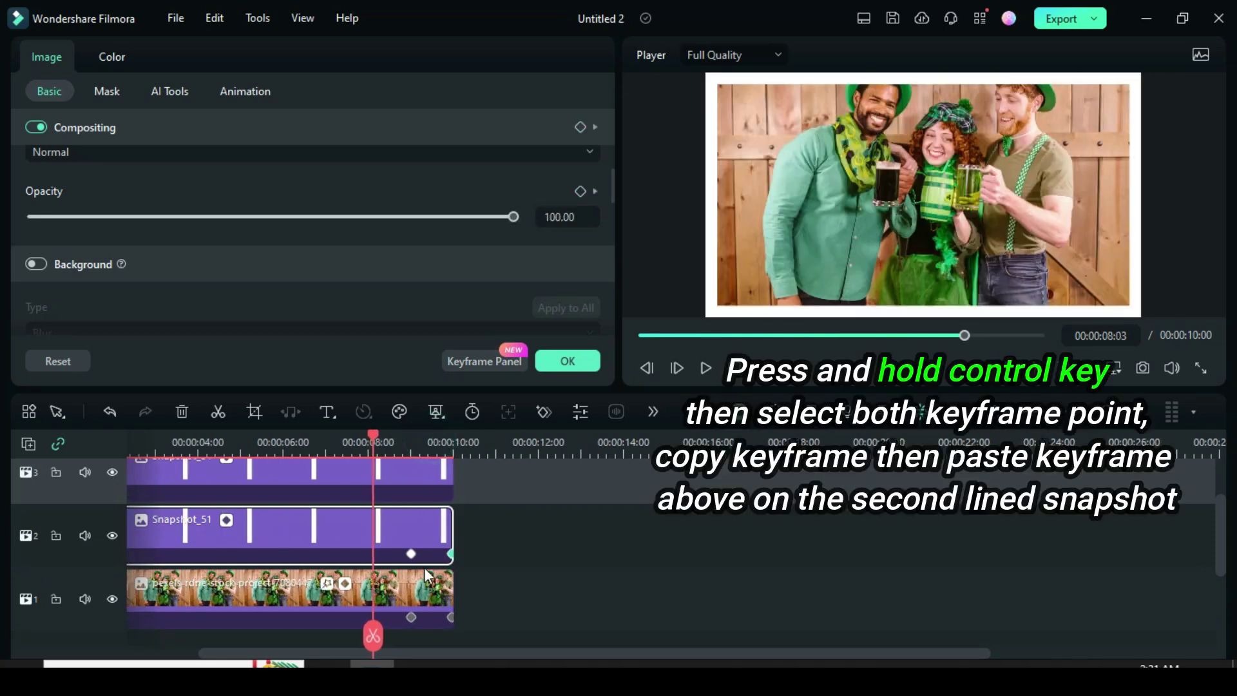
pyautogui.click(411, 554)
pyautogui.keyDown('ctrl'); pyautogui.click(450, 554); pyautogui.keyUp('ctrl')
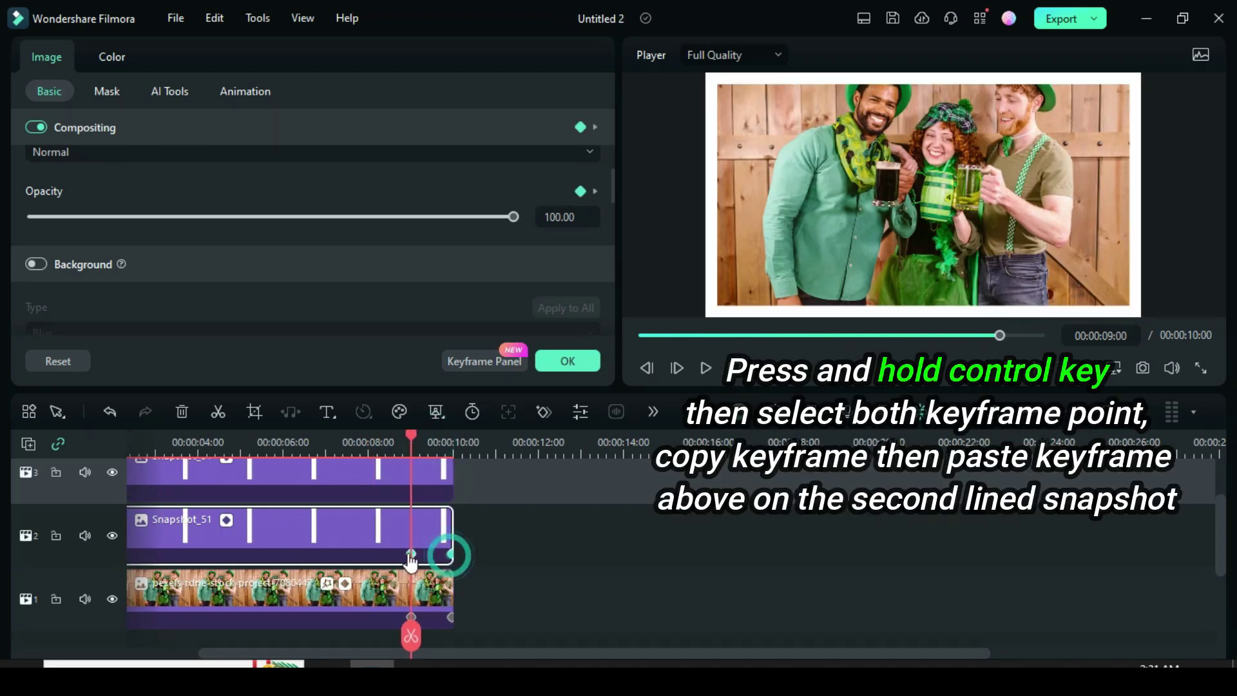
pyautogui.rightClick(451, 556)
pyautogui.click(485, 614)
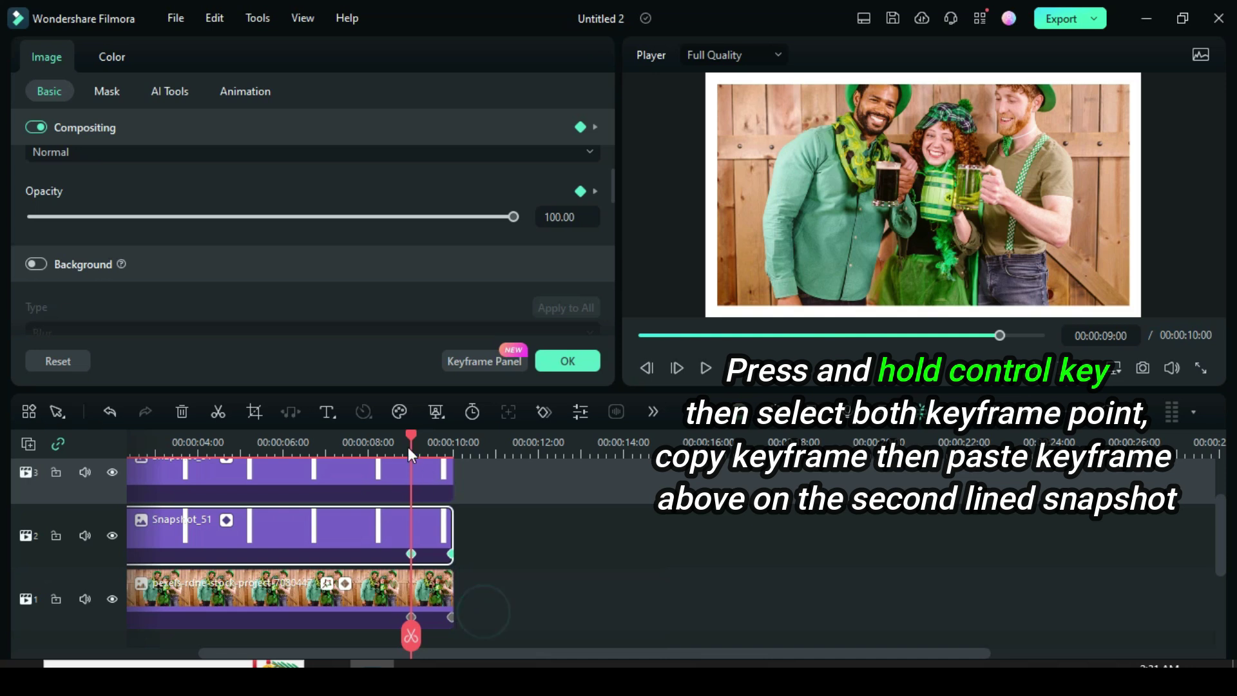
# Paste the copied keyframes onto the track 3 line snapshot.
pyautogui.moveTo(408, 442); pyautogui.dragTo(355, 442)
pyautogui.scroll(2, 444, 500)
pyautogui.rightClick(430, 515)
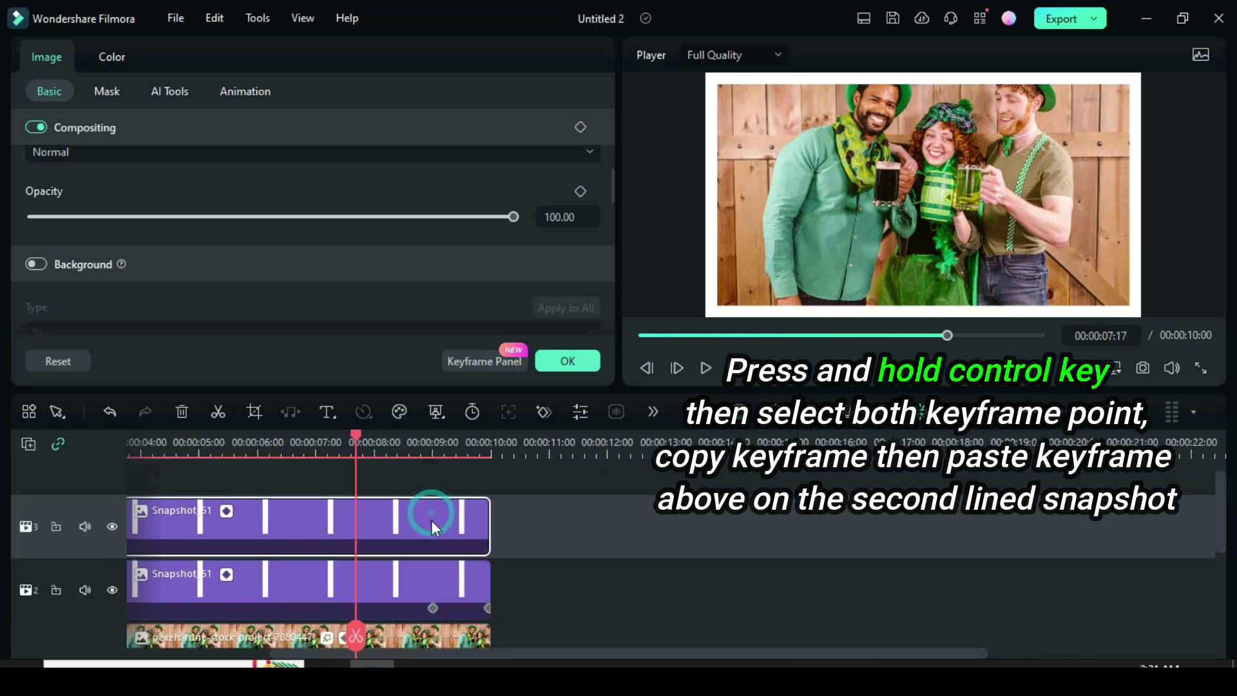
pyautogui.scroll(-3, 495, 512)
pyautogui.click(489, 560)
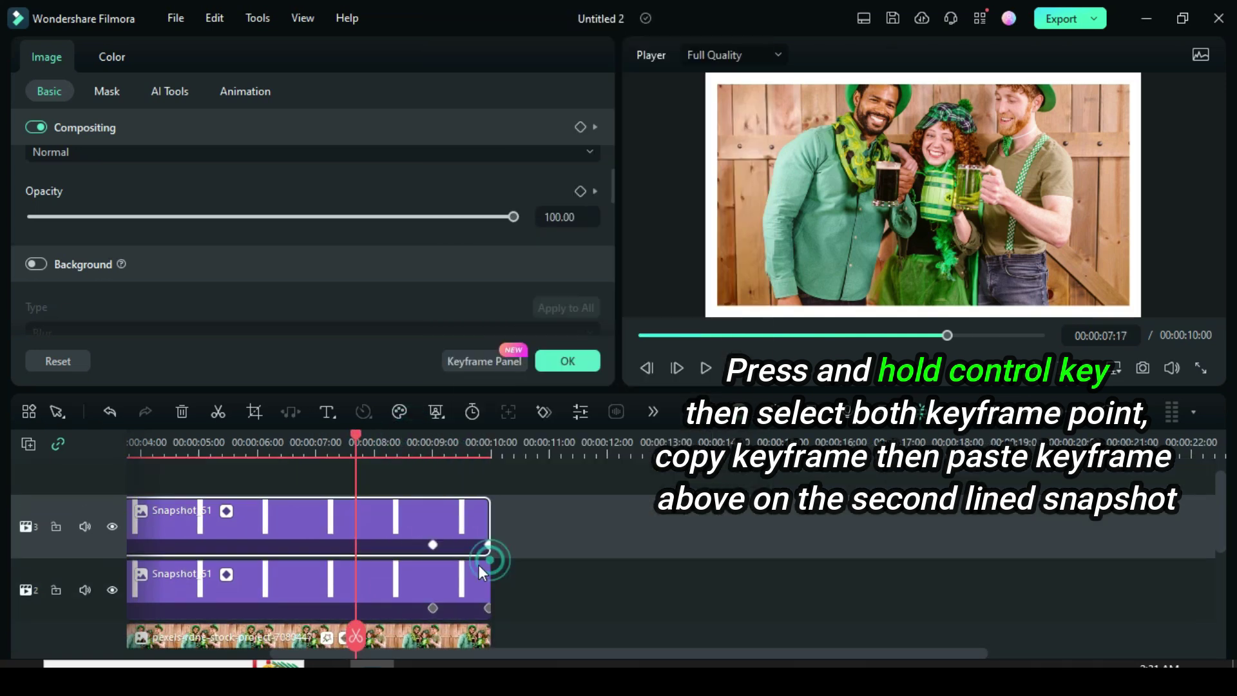
# Set the pasted nine-second keyframe's Position X to 1500.
pyautogui.click(432, 545)
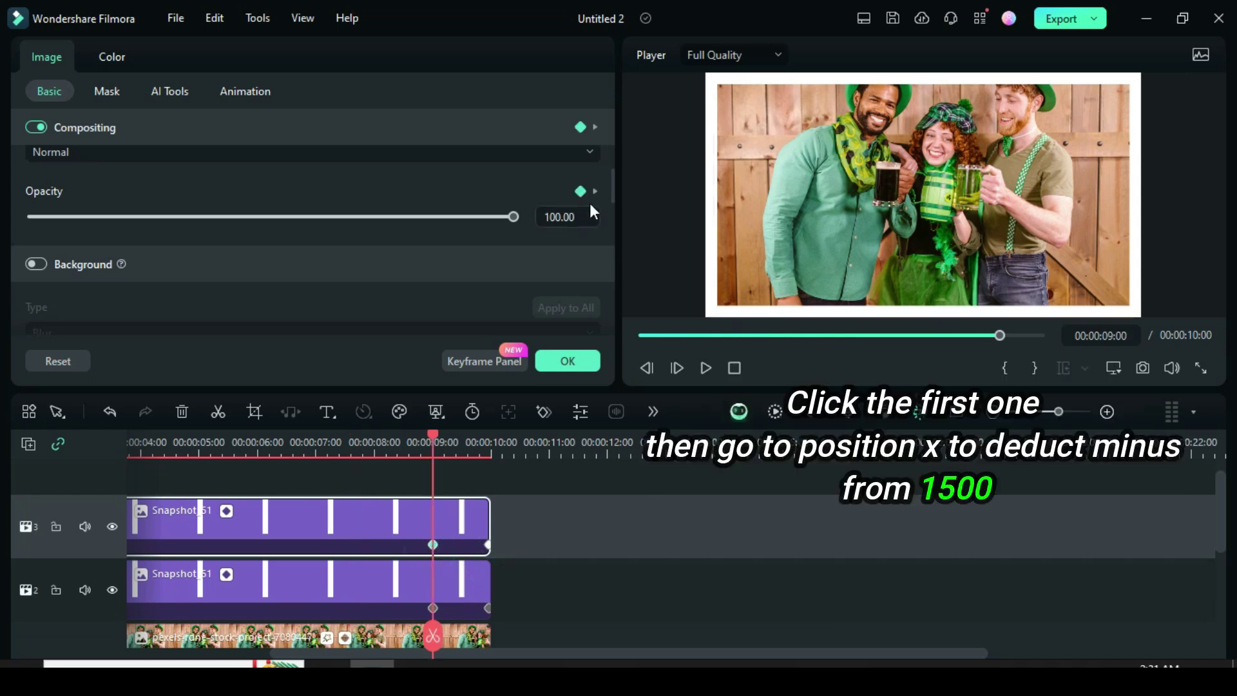
pyautogui.moveTo(609, 187); pyautogui.dragTo(607, 133)
pyautogui.click(54, 244)
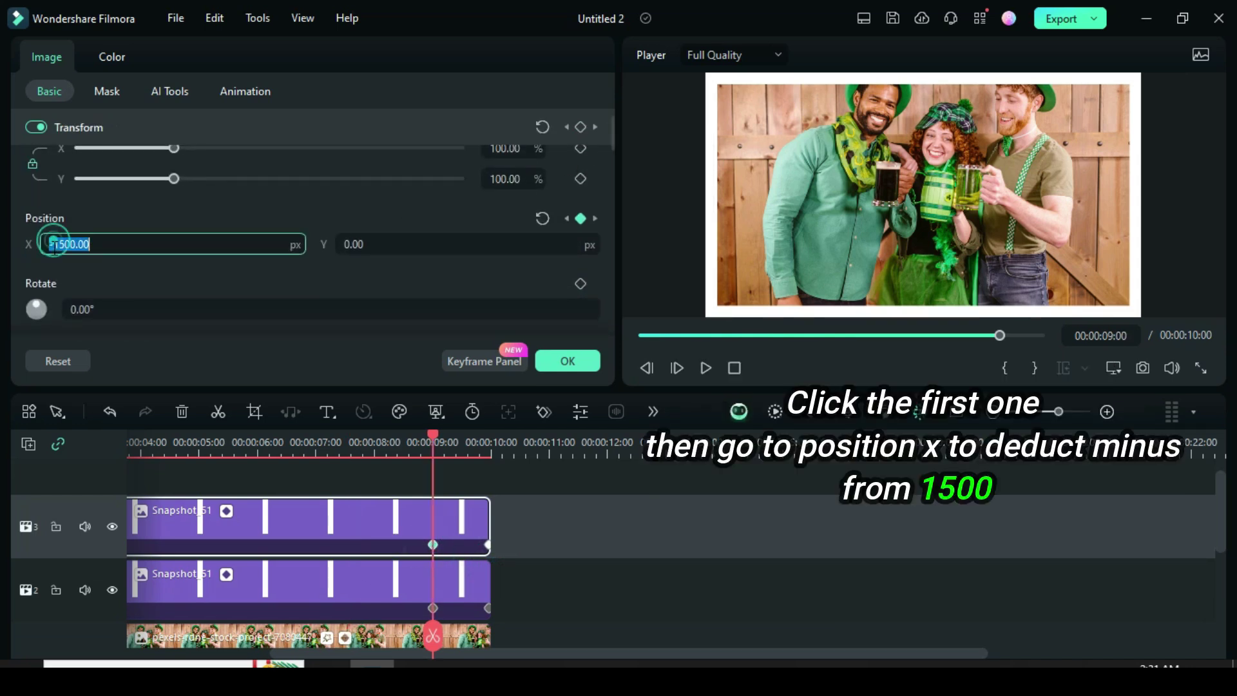
pyautogui.click(92, 207)
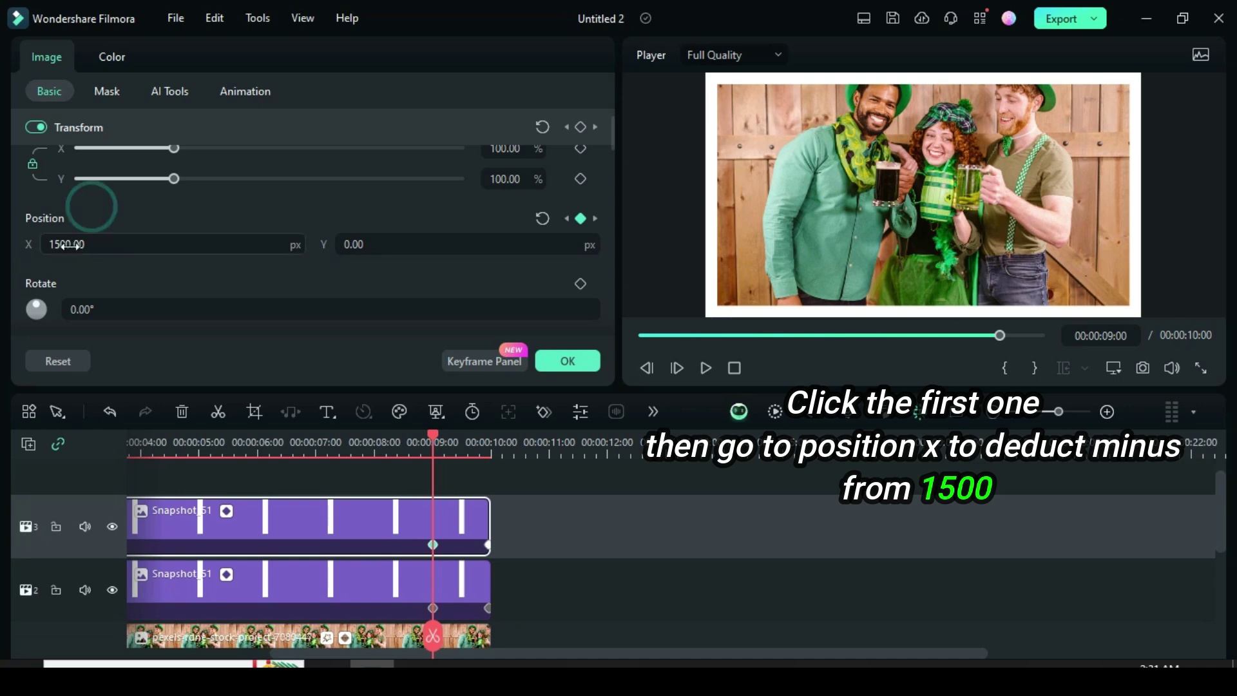
pyautogui.click(558, 363)
# Preview the full ten-second animation from the beginning.
pyautogui.click(642, 335)
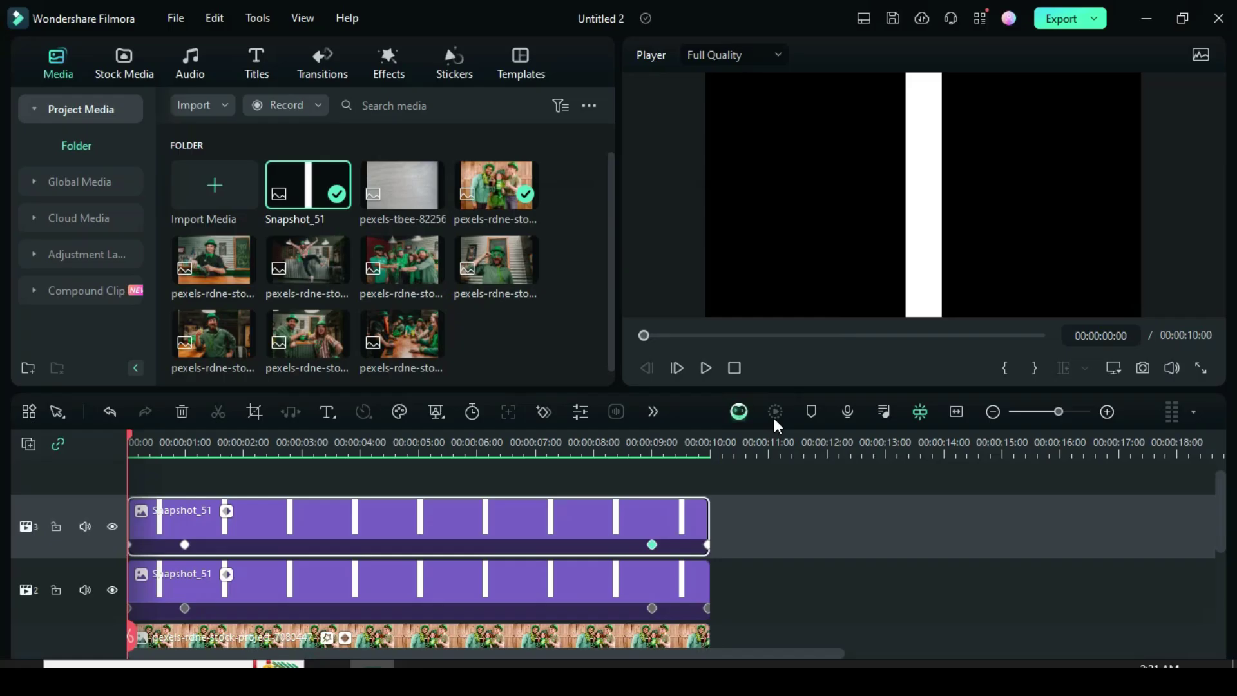
pyautogui.click(705, 367)
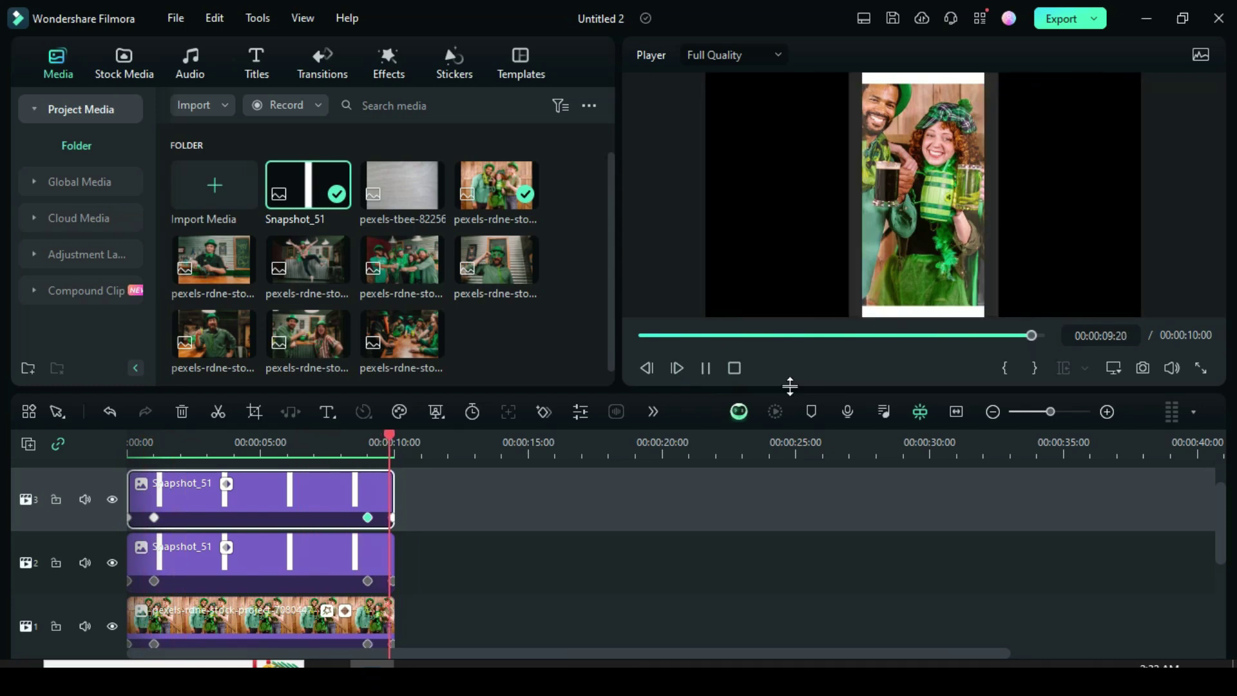
pyautogui.click(643, 335)
pyautogui.click(706, 367)
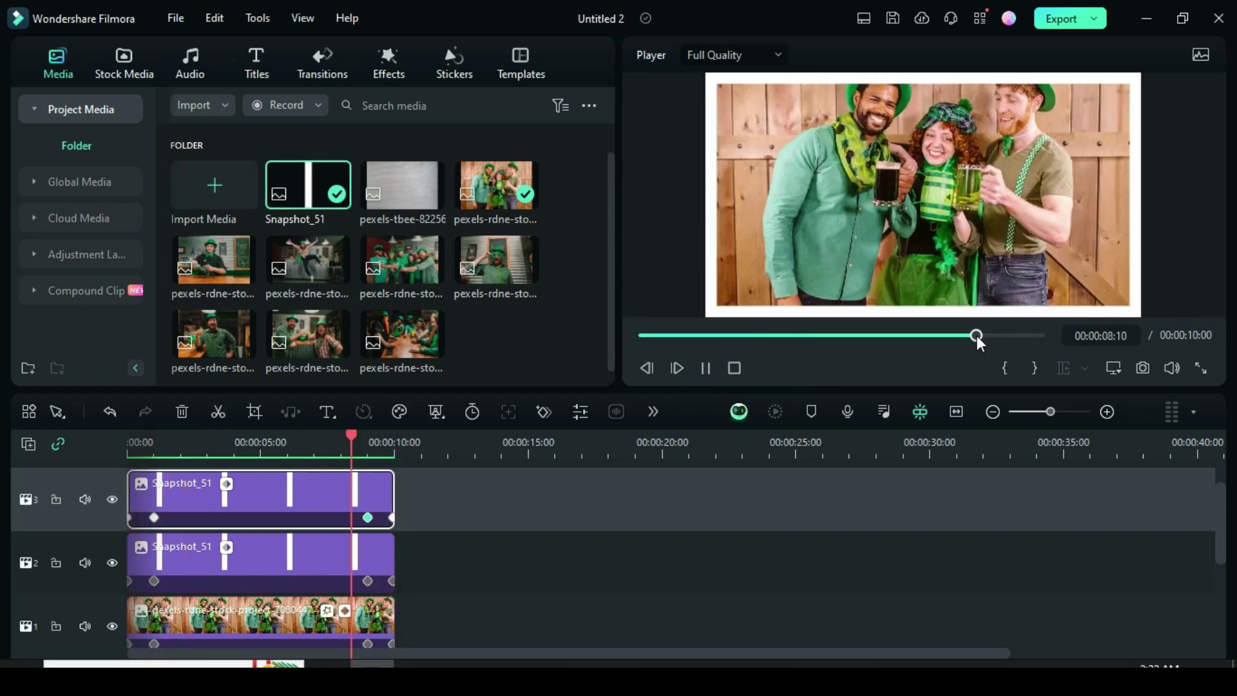
pyautogui.scroll(2, 434, 588)
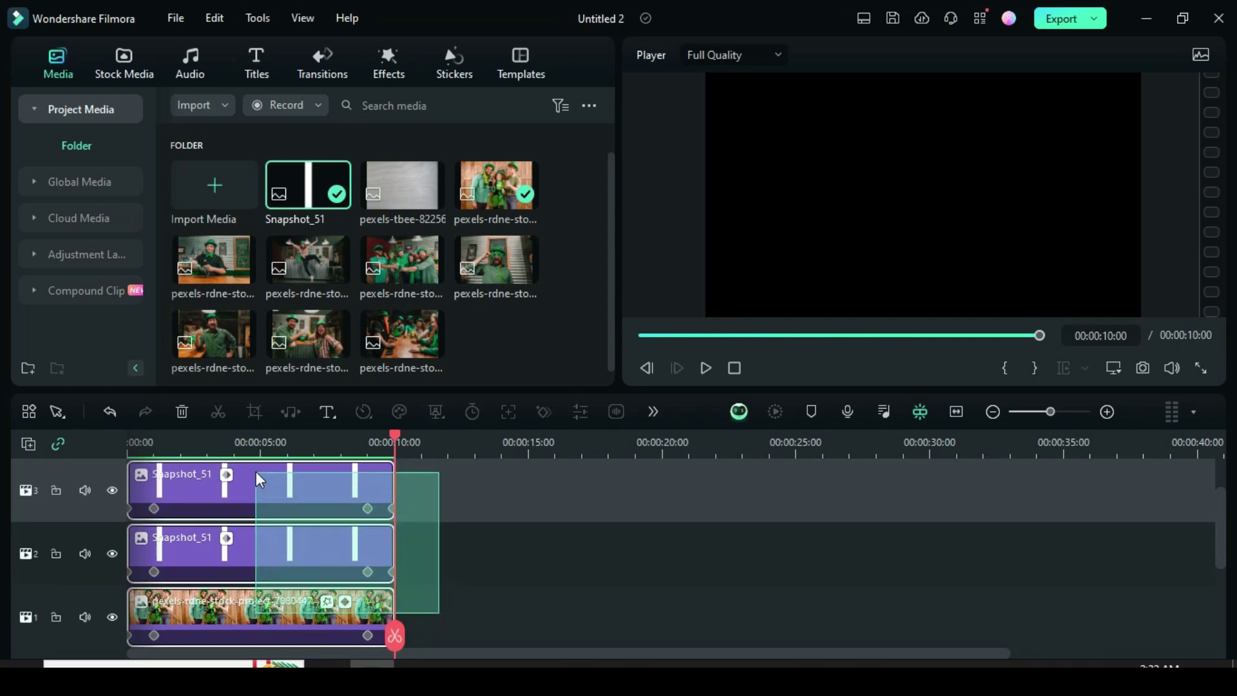
# Copy the three-track photo-and-bar set and paste it three times onto track 1.
pyautogui.rightClick(272, 547)
pyautogui.click(315, 241)
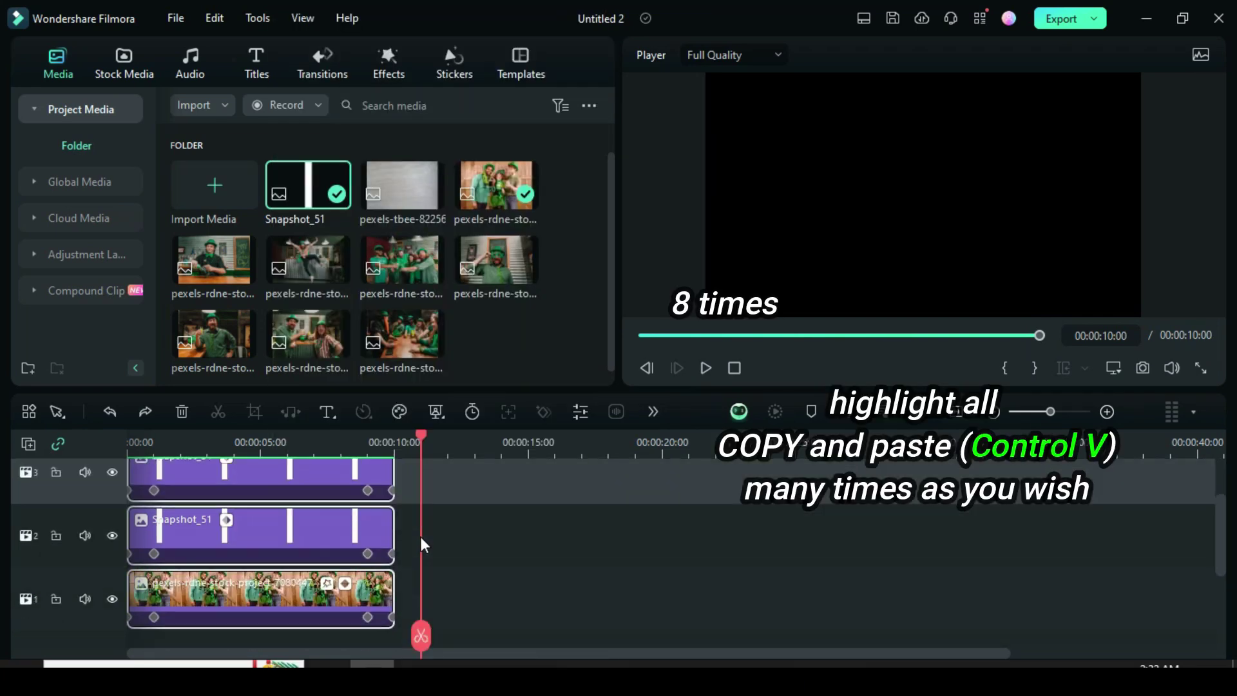
pyautogui.click(104, 585)
pyautogui.hotkey('ctrl', 'v')
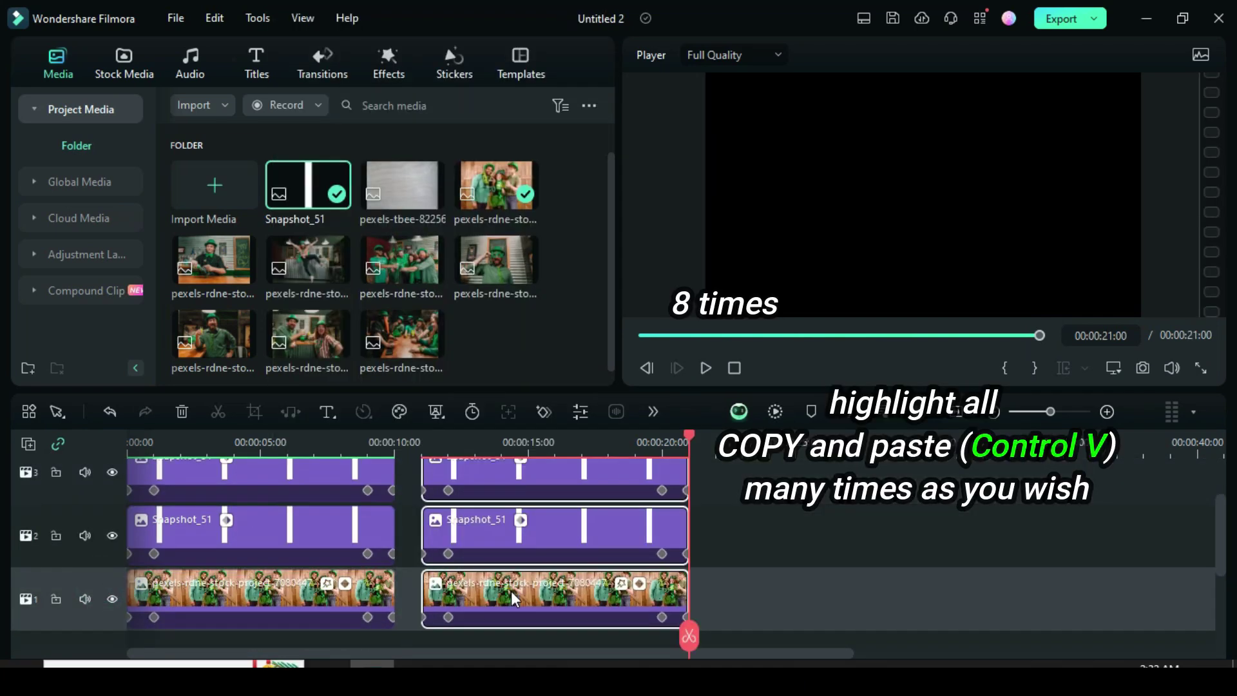
pyautogui.hotkey('ctrl', 'v')
pyautogui.hotkey('ctrl', 'v')
pyautogui.hotkey('ctrl', 'v')
pyautogui.hotkey('ctrl', 'v')
pyautogui.hotkey('ctrl', 'v')
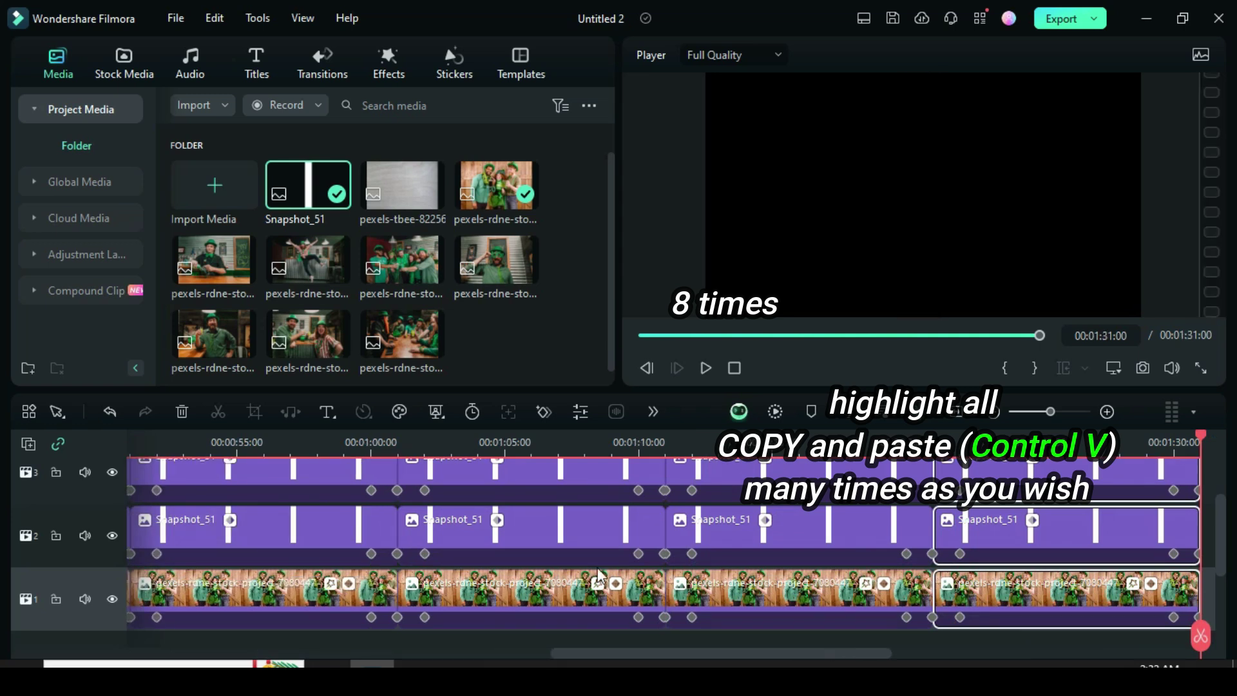
pyautogui.hotkey('ctrl', 'v')
pyautogui.hotkey('ctrl', 'v')
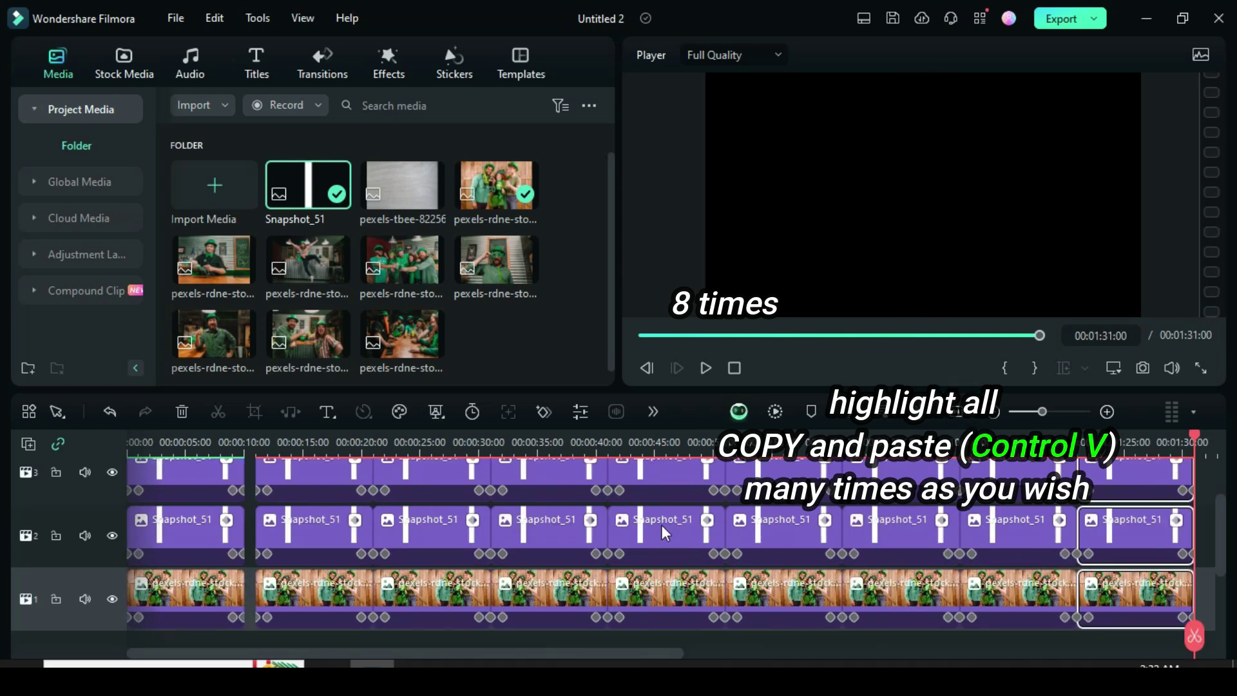
# Delete the extra final pasted set so the project runs 1:21.
pyautogui.moveTo(400, 653); pyautogui.dragTo(566, 653)
pyautogui.moveTo(883, 588); pyautogui.dragTo(737, 496)
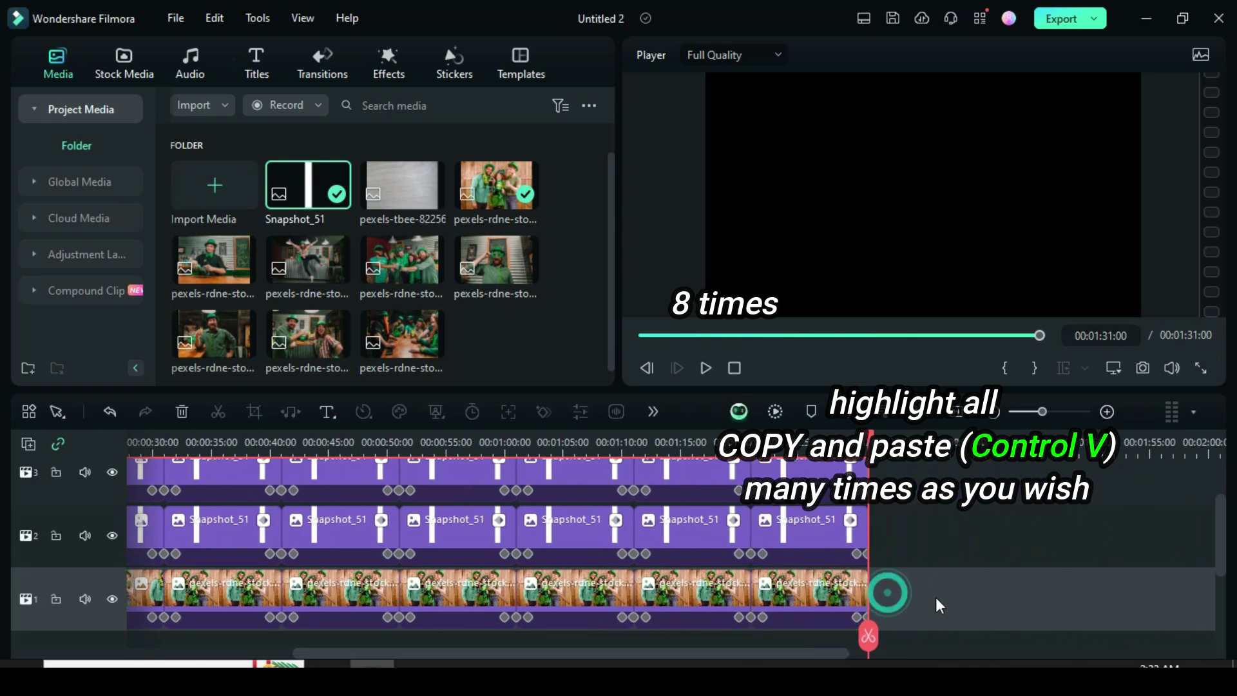
pyautogui.click(181, 411)
pyautogui.click(642, 335)
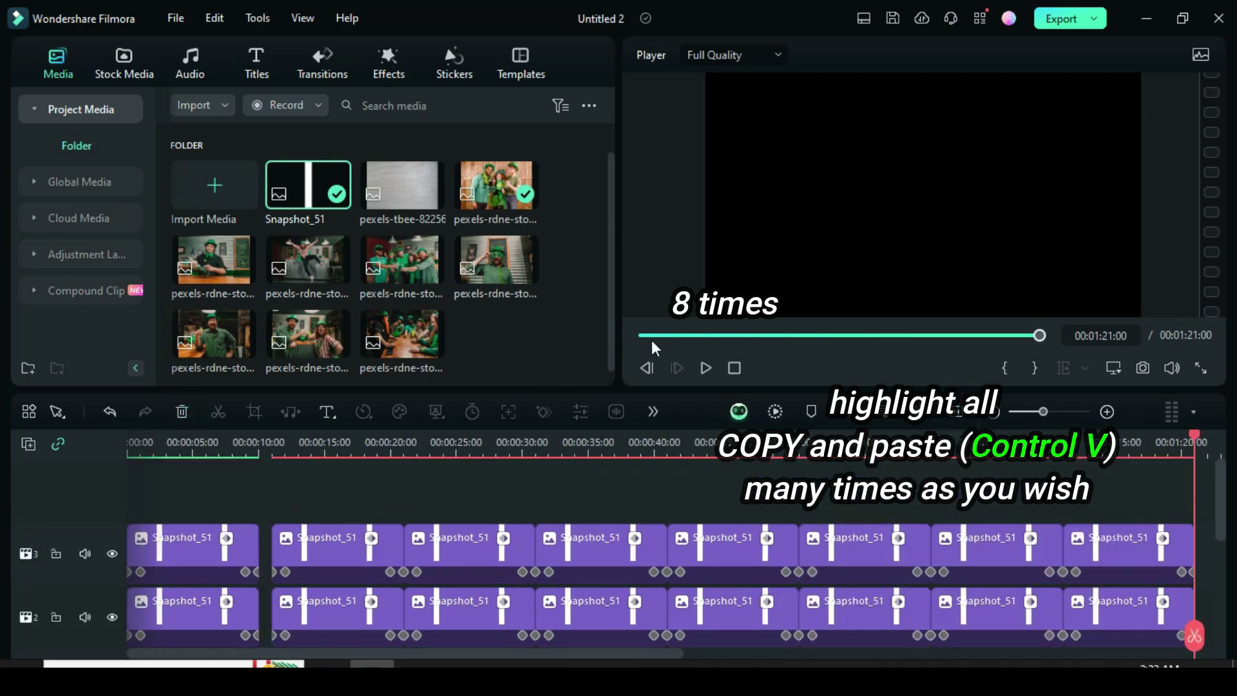
pyautogui.scroll(-2, 799, 483)
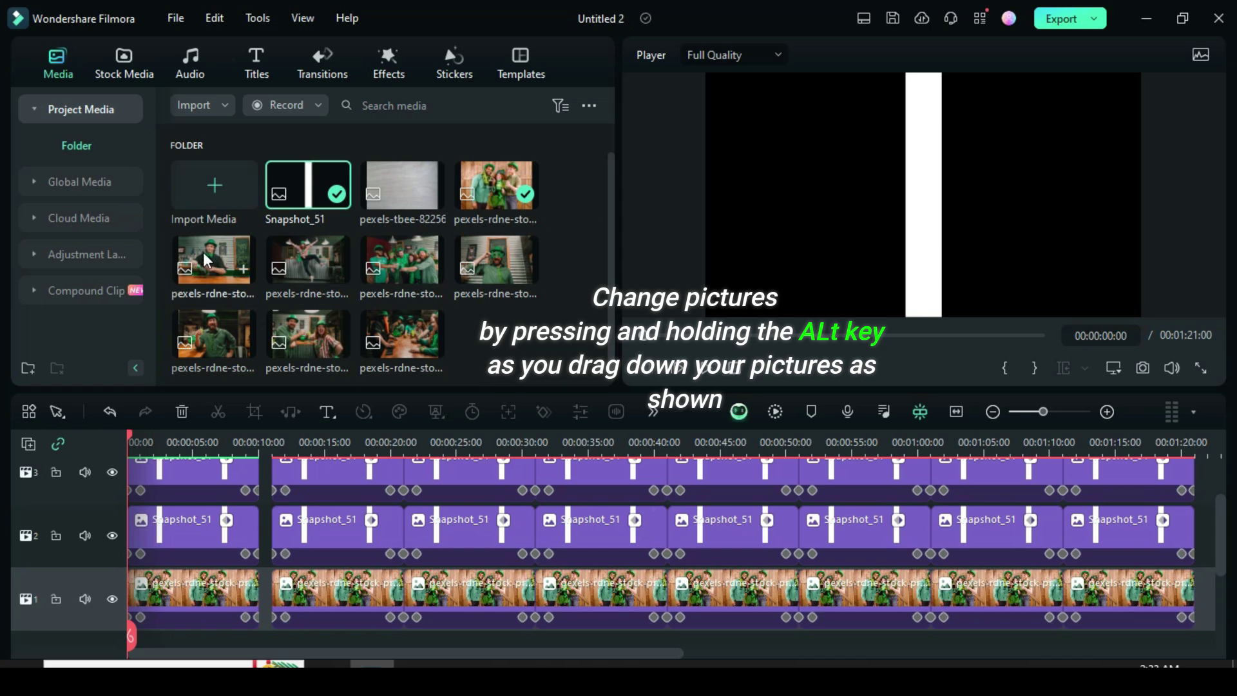
# Swap new pictures into photo clips 2, 3, 4, 6, 7 and 8.
pyautogui.moveTo(205, 258); pyautogui.dragTo(315, 596)
pyautogui.moveTo(465, 589); pyautogui.dragTo(465, 589)
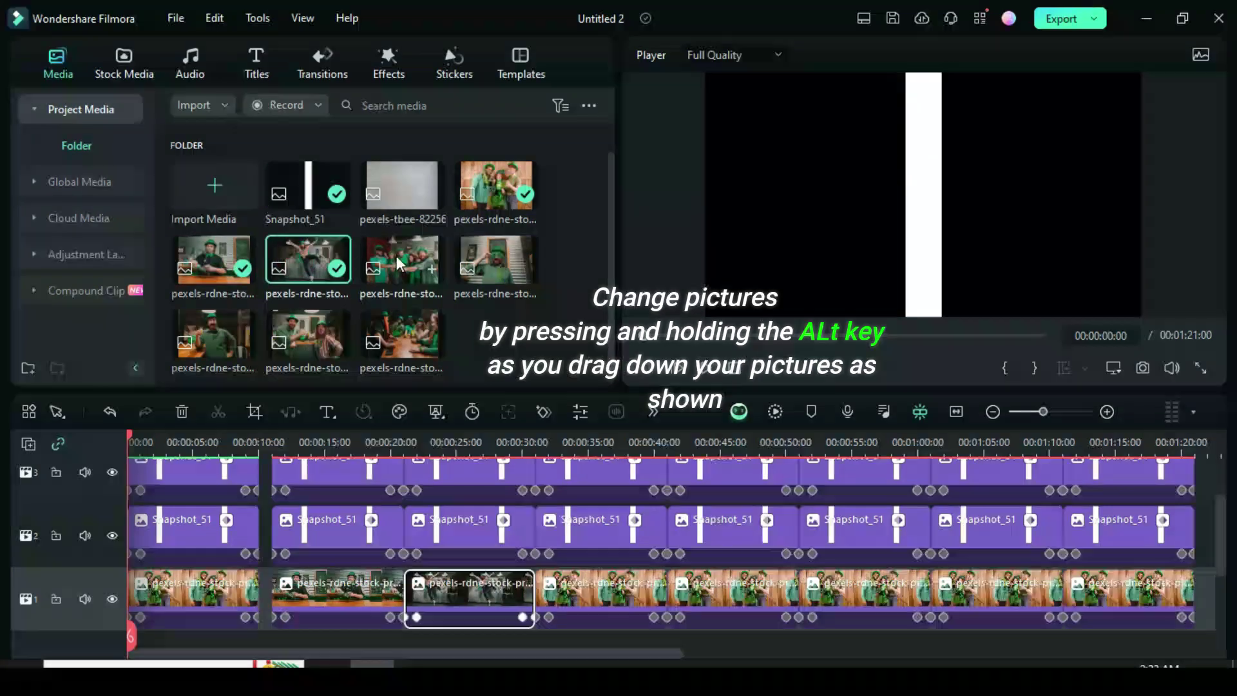
pyautogui.moveTo(402, 259); pyautogui.dragTo(590, 584)
pyautogui.moveTo(213, 332); pyautogui.dragTo(852, 594)
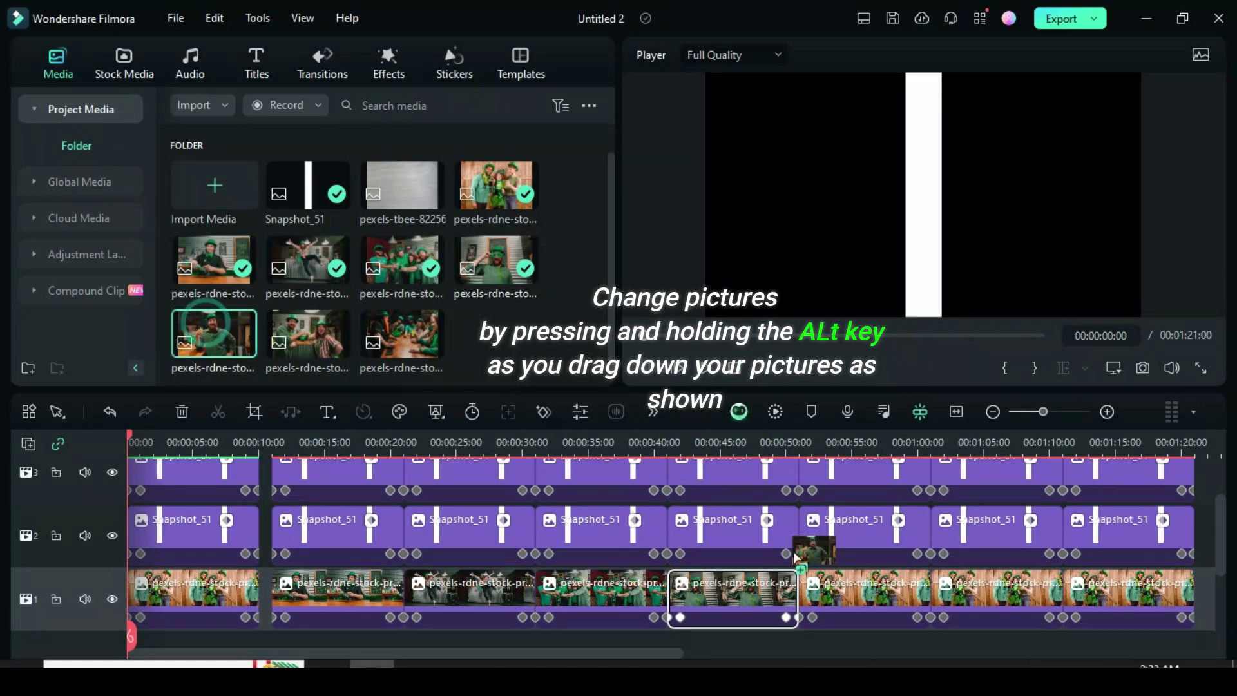
pyautogui.moveTo(1004, 614); pyautogui.dragTo(1004, 613)
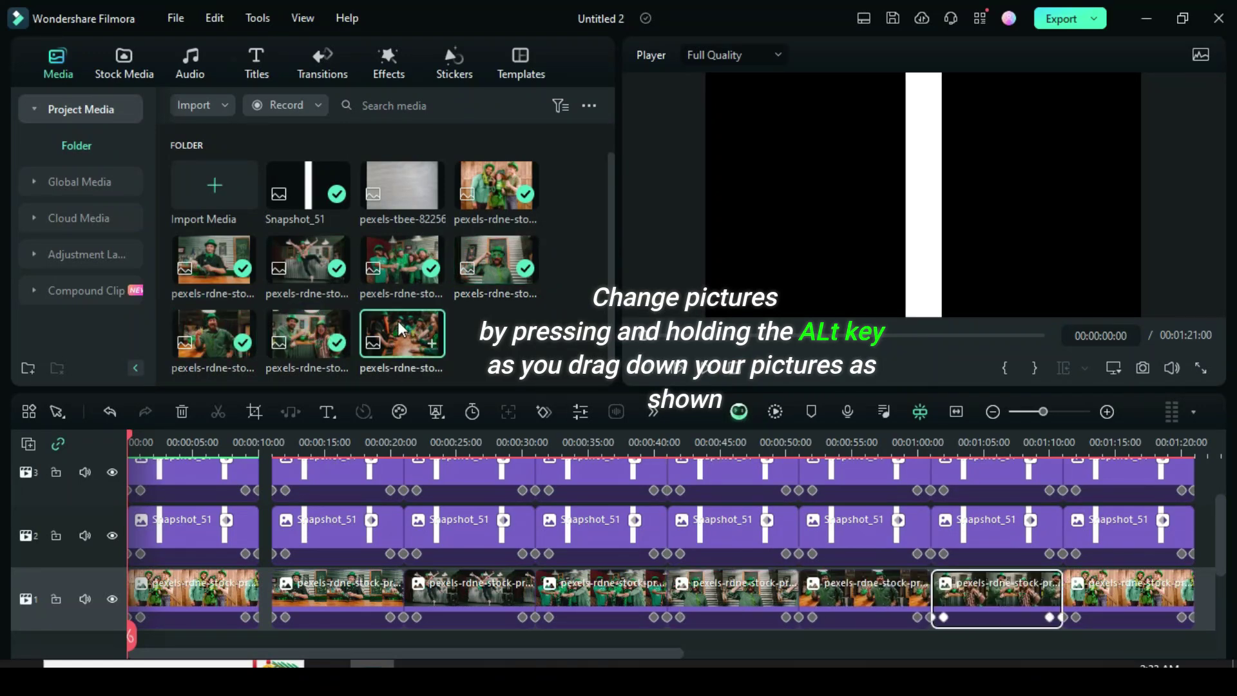
pyautogui.moveTo(402, 333); pyautogui.dragTo(1112, 596)
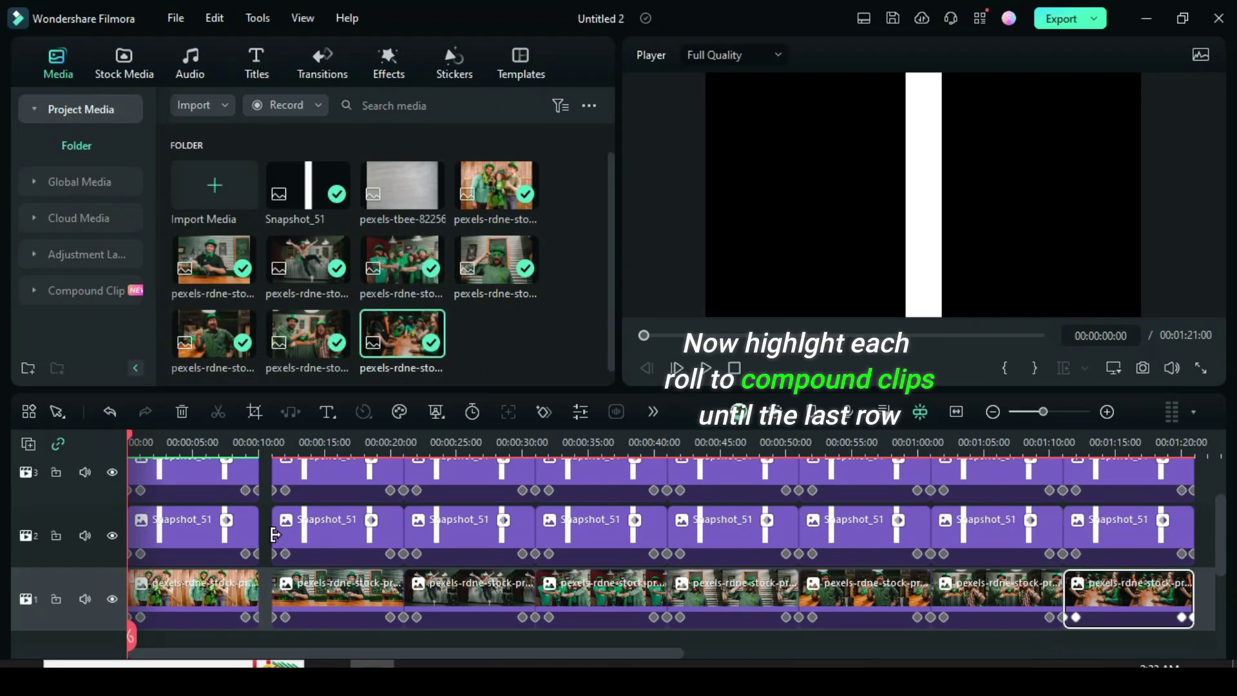
# Merge the first three frame-over-photo columns into Compound Clips 1–3.
pyautogui.moveTo(156, 465); pyautogui.dragTo(210, 645)
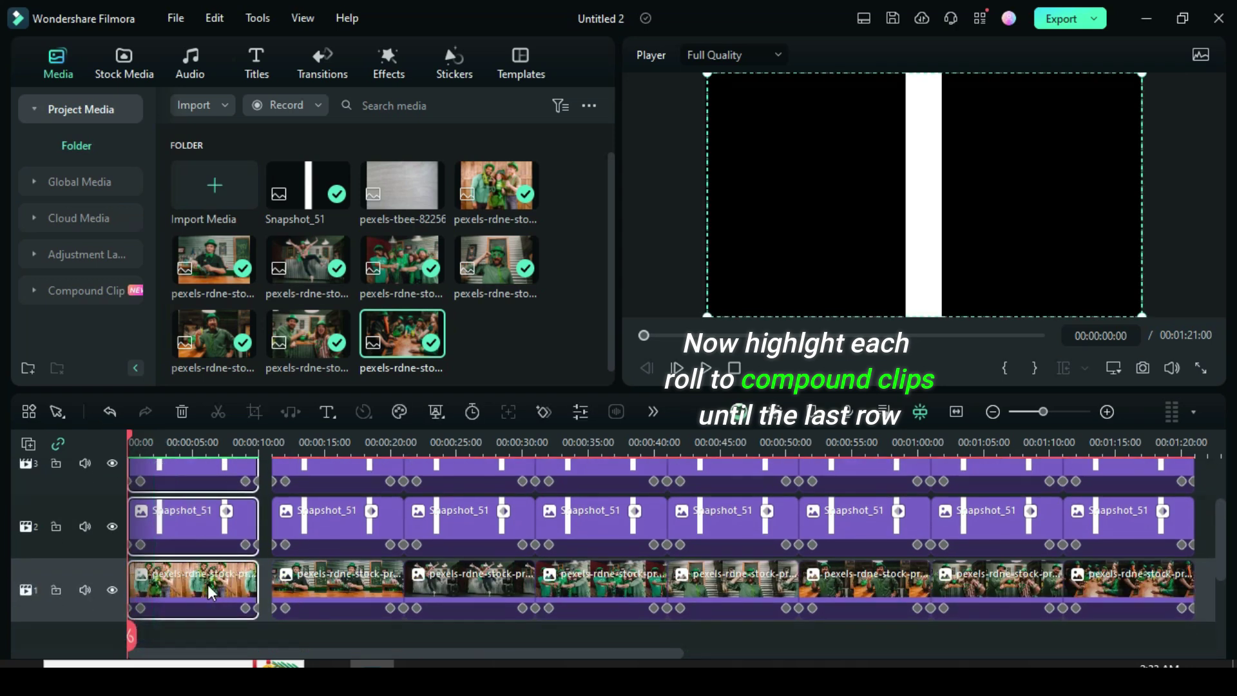
pyautogui.rightClick(208, 585)
pyautogui.click(290, 100)
pyautogui.click(708, 367)
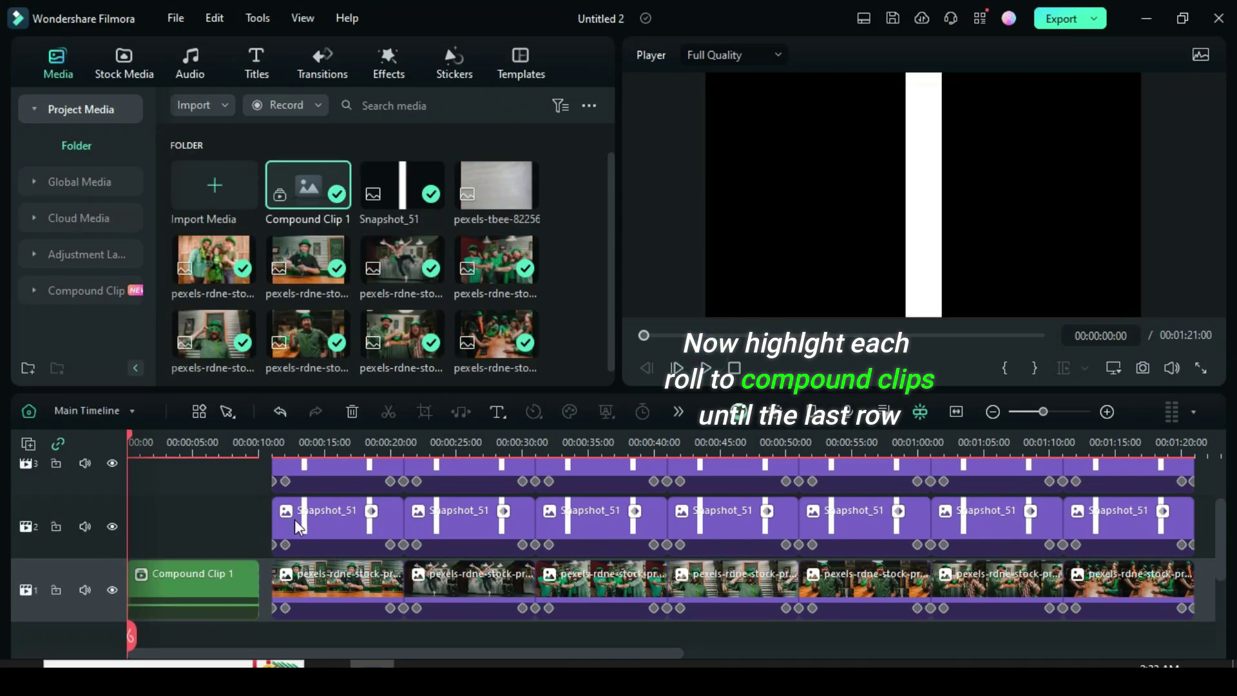
pyautogui.moveTo(300, 474); pyautogui.dragTo(350, 648)
pyautogui.rightClick(350, 554)
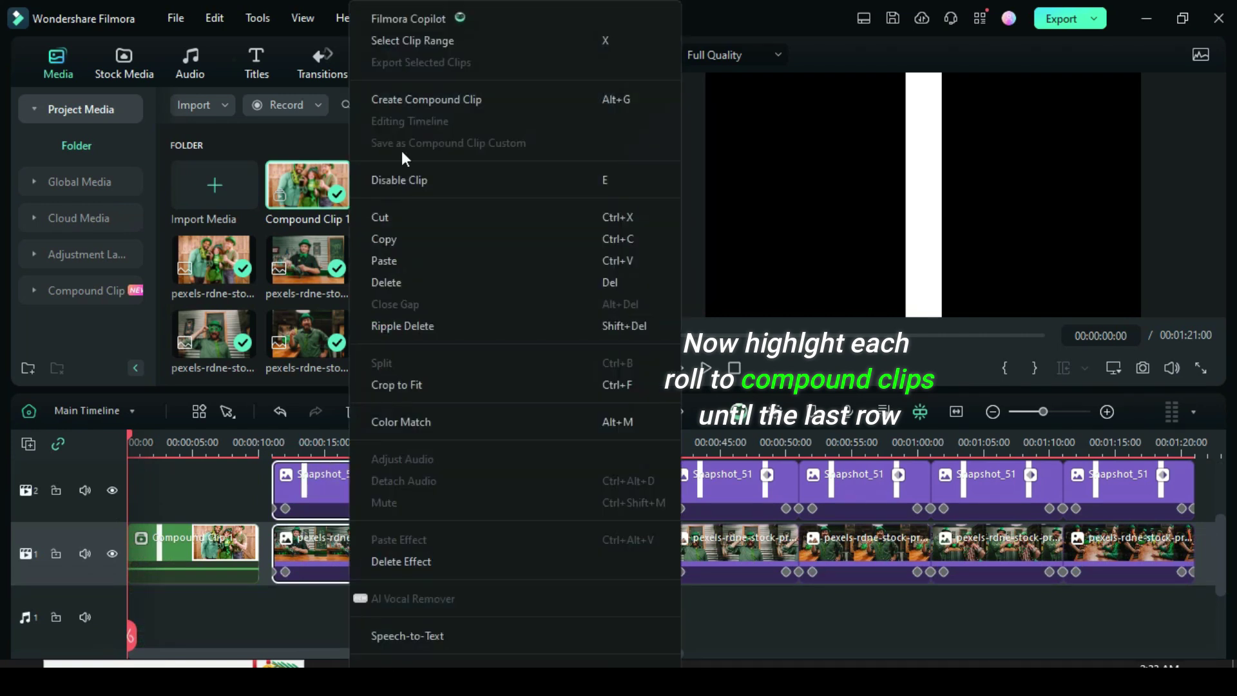
pyautogui.click(425, 99)
pyautogui.click(708, 367)
pyautogui.moveTo(435, 458); pyautogui.dragTo(496, 568)
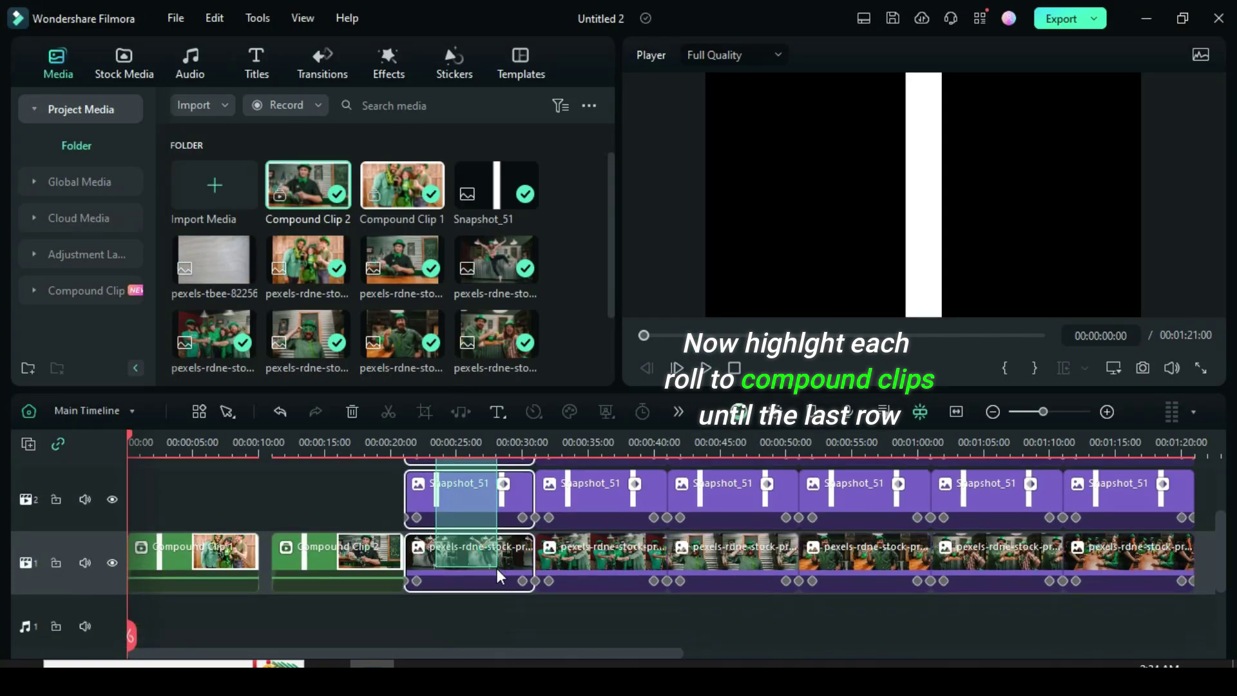
pyautogui.rightClick(497, 568)
pyautogui.click(540, 102)
pyautogui.click(708, 367)
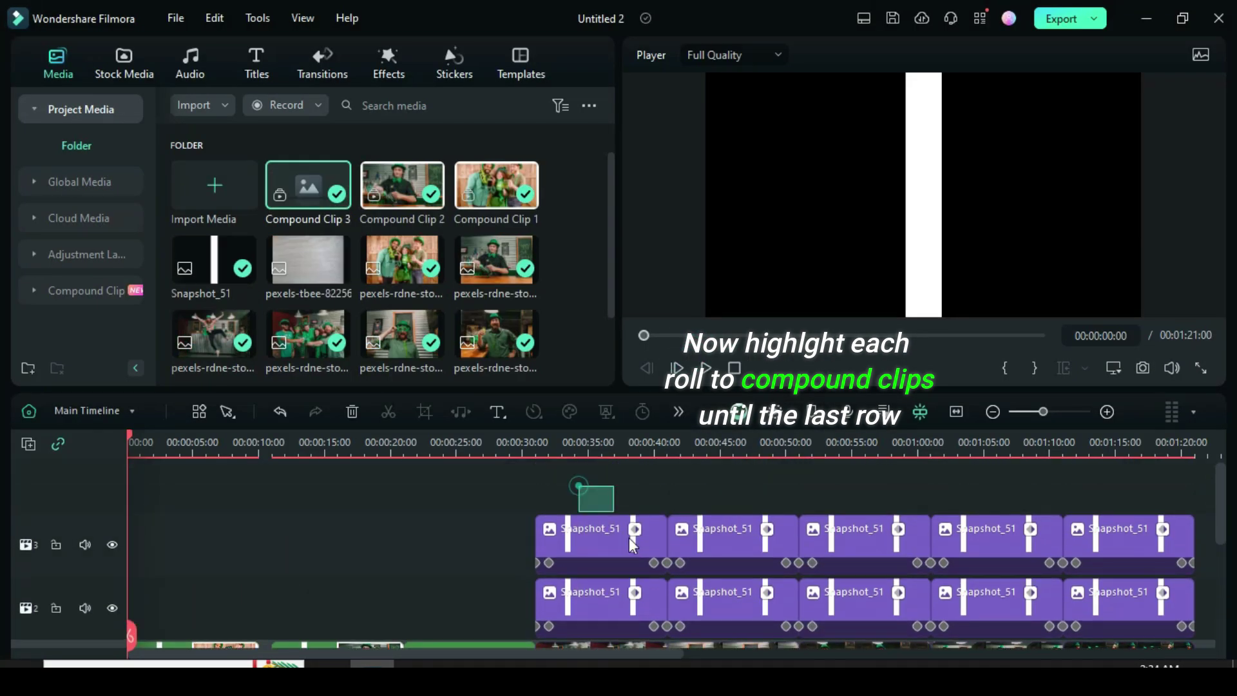
# Merge columns four to six into Compound Clips 4–6.
pyautogui.moveTo(633, 547); pyautogui.dragTo(635, 631)
pyautogui.rightClick(636, 631)
pyautogui.click(682, 98)
pyautogui.click(708, 367)
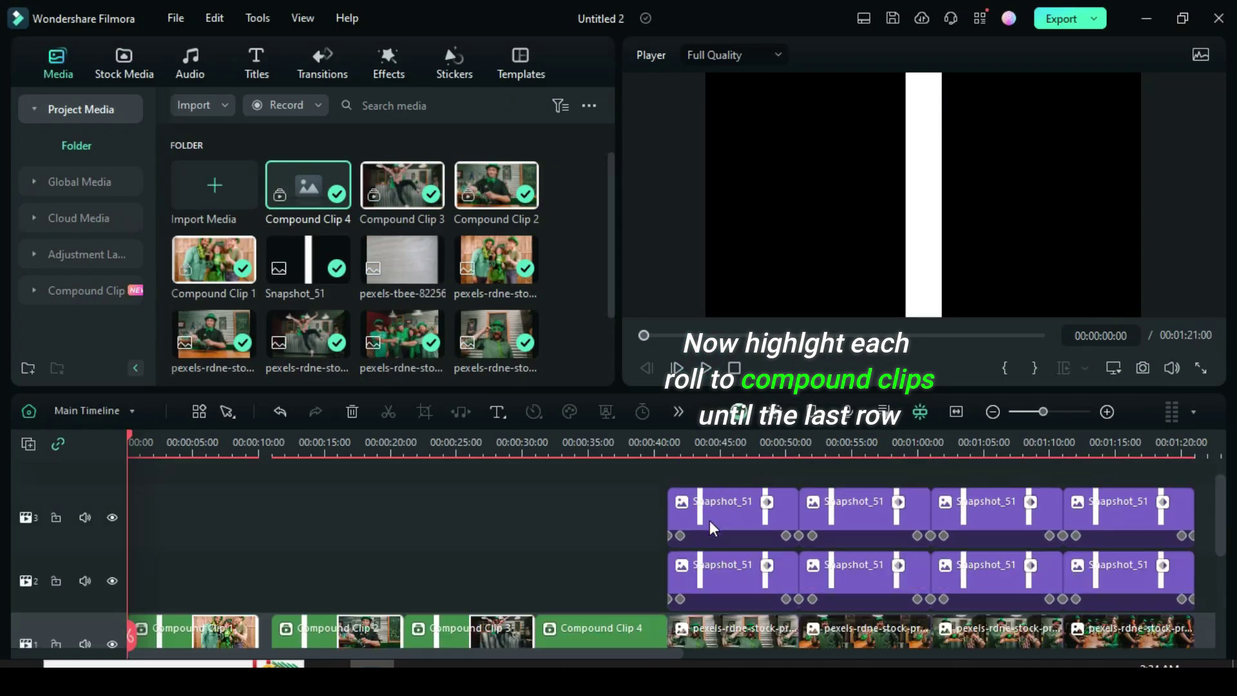
pyautogui.moveTo(709, 520); pyautogui.dragTo(755, 649)
pyautogui.rightClick(755, 650)
pyautogui.click(772, 103)
pyautogui.click(708, 367)
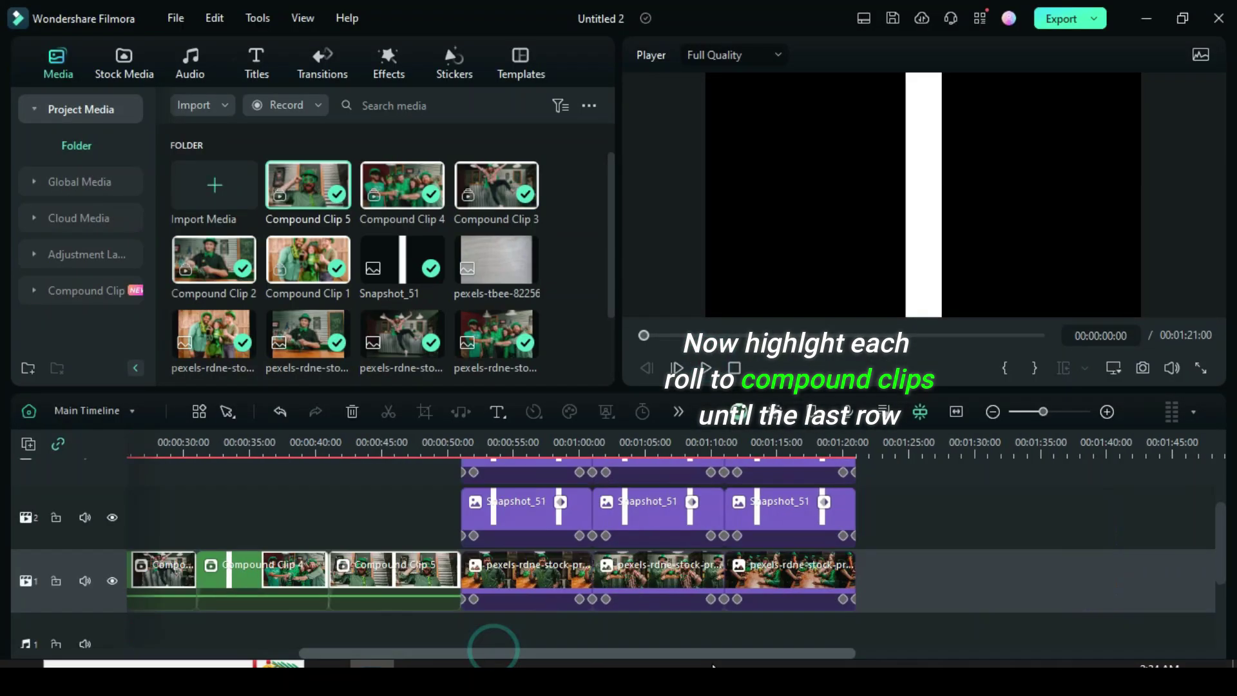
pyautogui.moveTo(404, 462); pyautogui.dragTo(460, 648)
pyautogui.rightClick(459, 649)
pyautogui.click(489, 96)
pyautogui.click(708, 367)
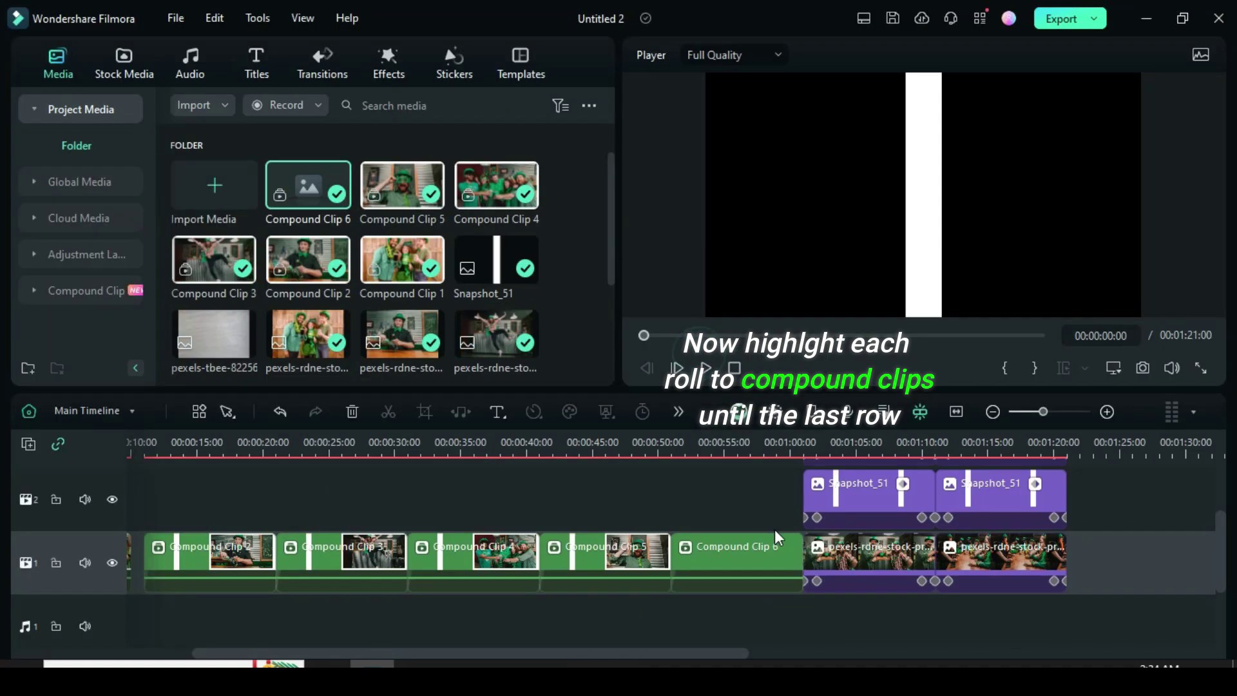
# Merge the last two columns into Compound Clips 7 and 8 and zoom the timeline to fit.
pyautogui.hscroll(5, 760, 612)
pyautogui.moveTo(465, 464); pyautogui.dragTo(549, 608)
pyautogui.rightClick(549, 608)
pyautogui.click(566, 98)
pyautogui.click(709, 367)
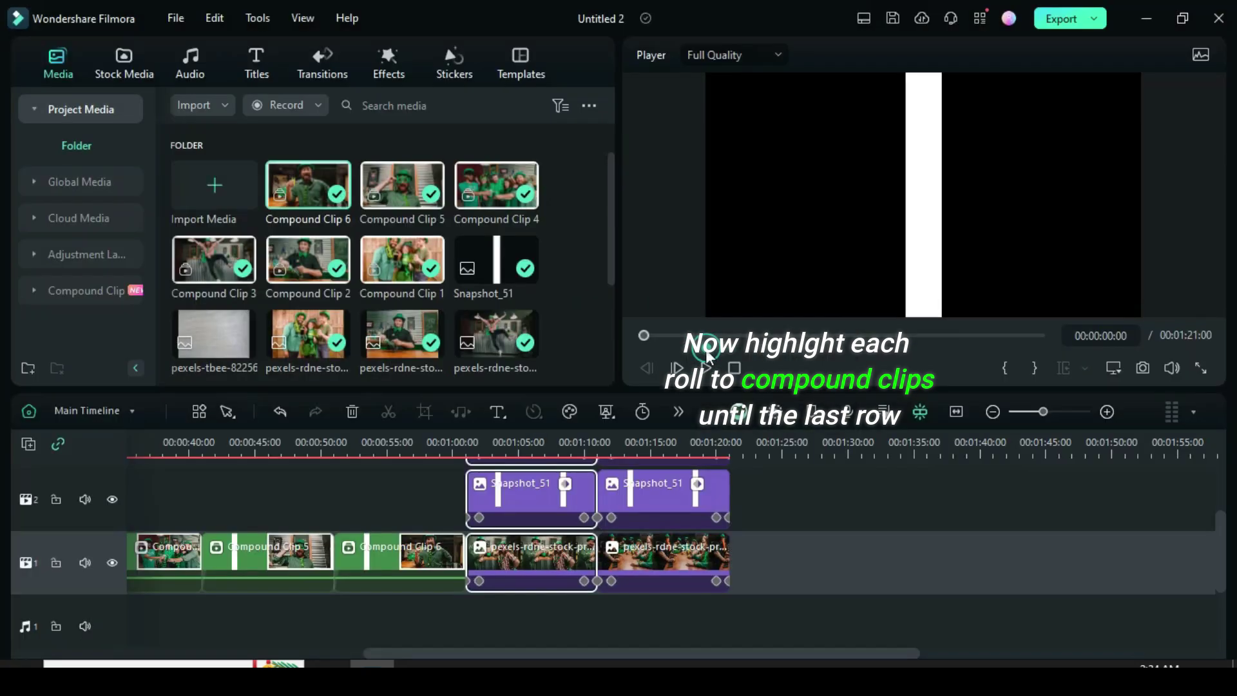
pyautogui.moveTo(793, 464); pyautogui.dragTo(876, 612)
pyautogui.rightClick(876, 612)
pyautogui.click(928, 98)
pyautogui.click(709, 367)
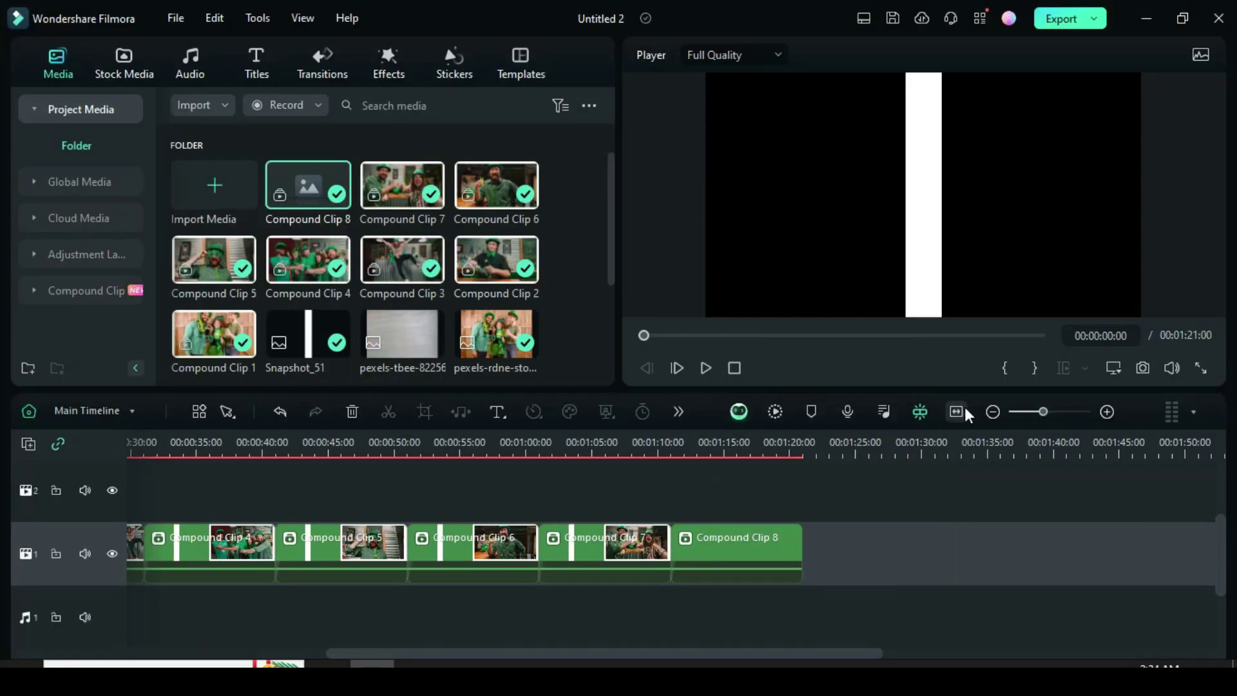
pyautogui.click(962, 413)
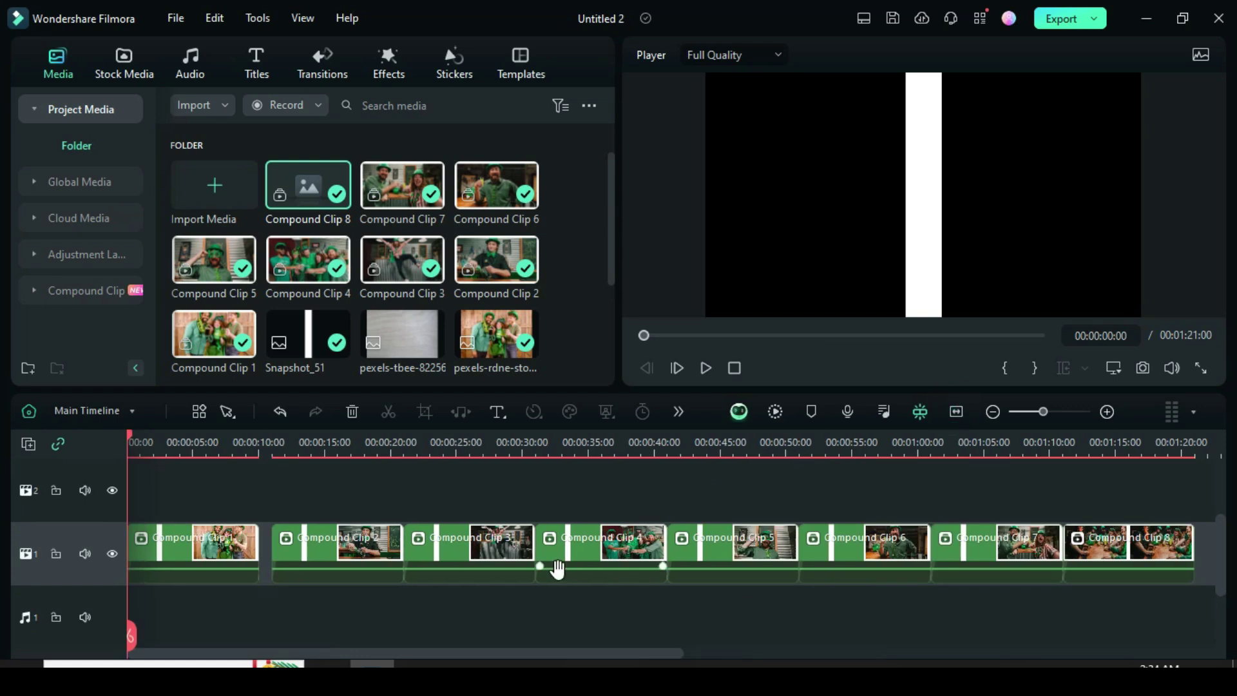
# Keyframe Compound Clip 1's scale at 80% at the start and 50% at three seconds.
pyautogui.doubleClick(214, 546)
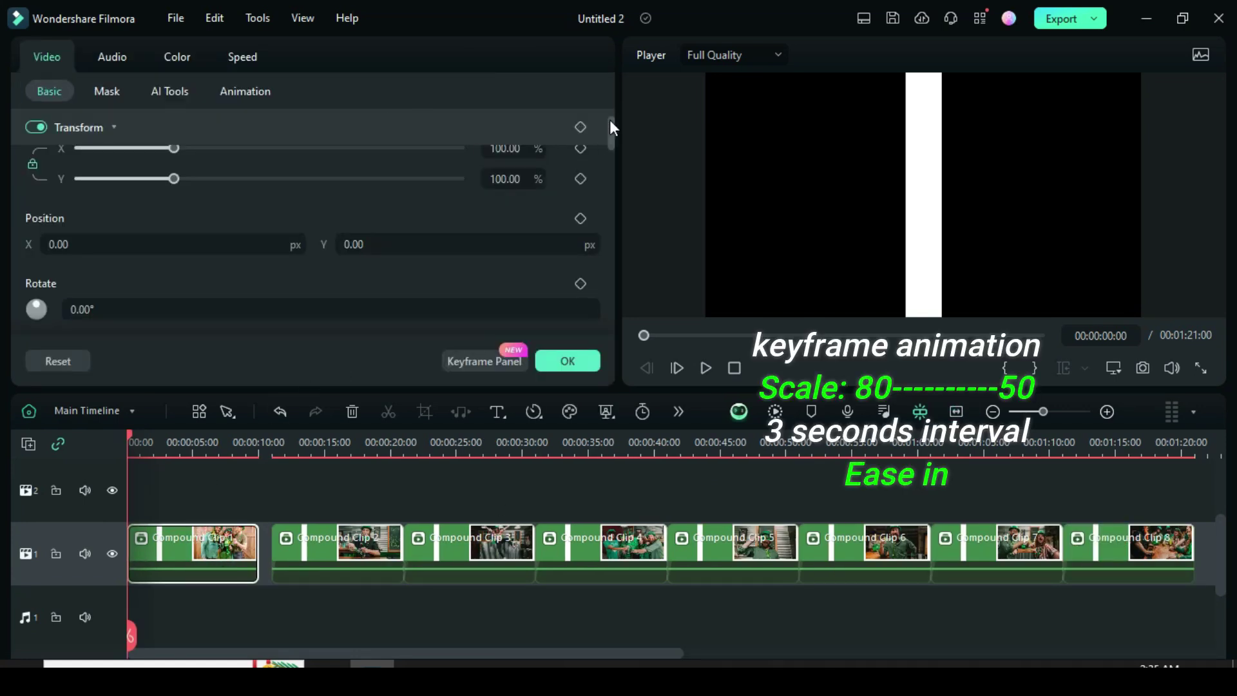
pyautogui.moveTo(610, 127)
pyautogui.mouseDown()
pyautogui.moveTo(604, 157)
pyautogui.moveTo(613, 123)
pyautogui.mouseUp()
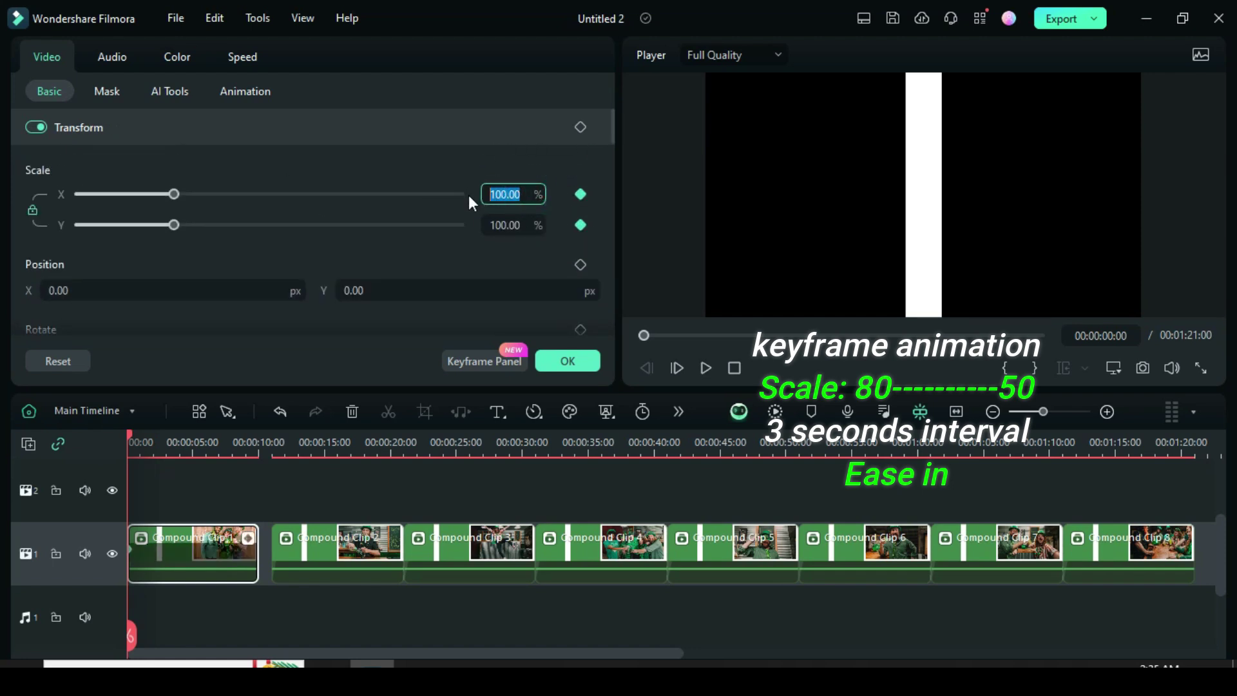
pyautogui.write('80')
pyautogui.click(420, 172)
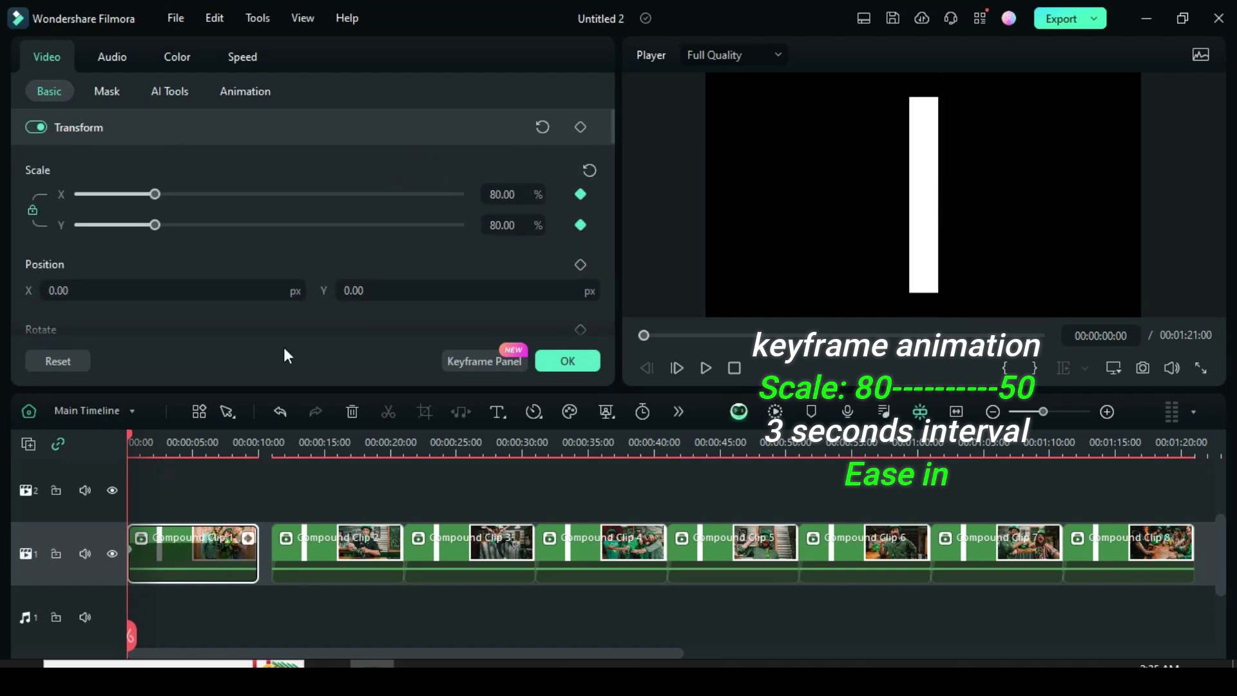
pyautogui.moveTo(129, 434); pyautogui.dragTo(188, 438)
pyautogui.scroll(1, 175, 438)
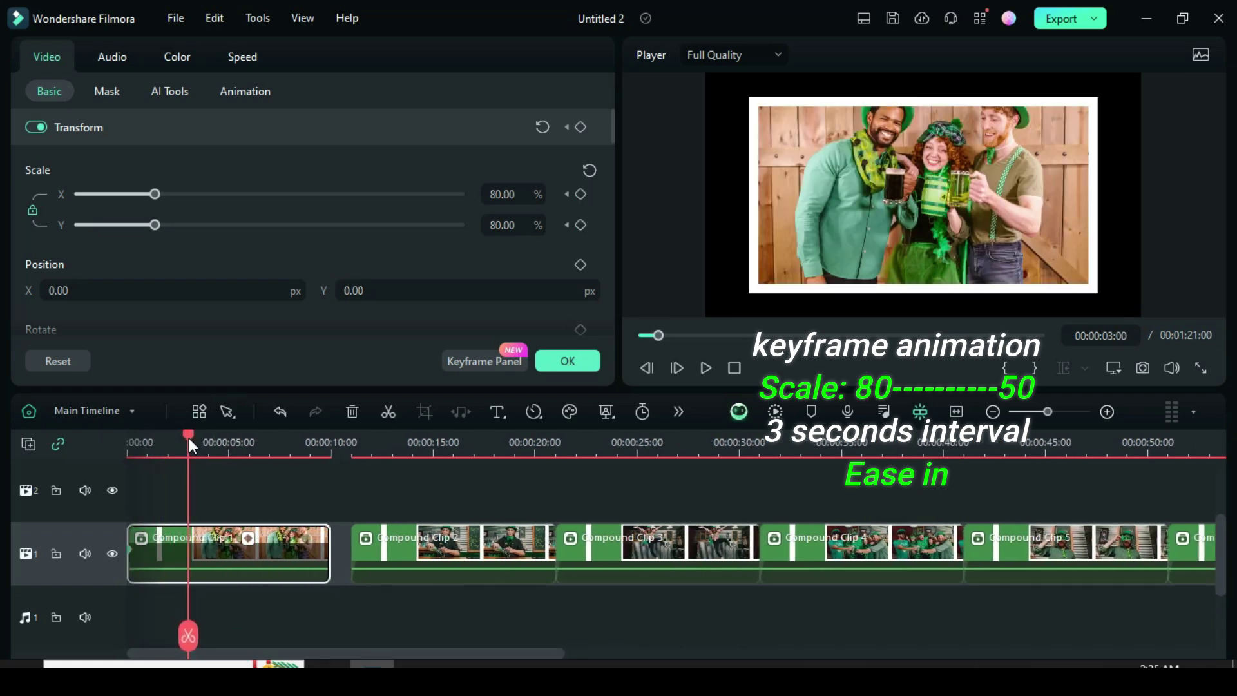
pyautogui.write('50')
pyautogui.click(431, 172)
# Apply ease in to both scale keyframes.
pyautogui.click(470, 364)
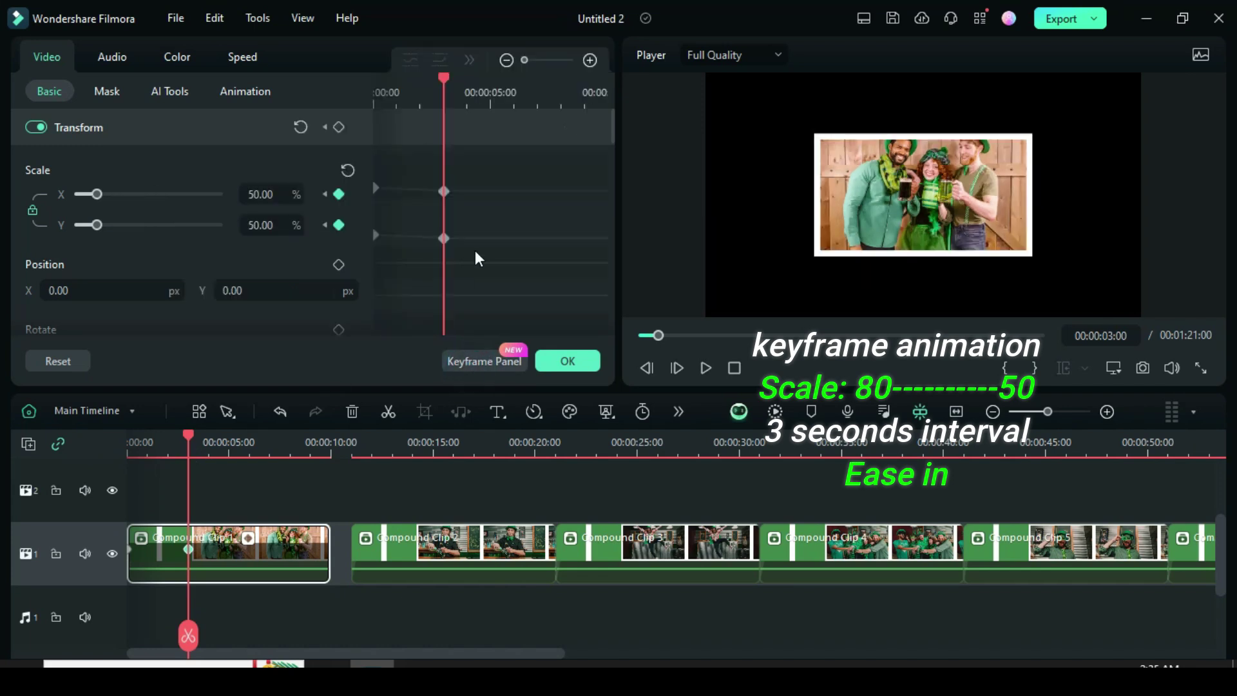
pyautogui.moveTo(477, 266); pyautogui.dragTo(365, 156)
pyautogui.rightClick(444, 194)
pyautogui.click(476, 375)
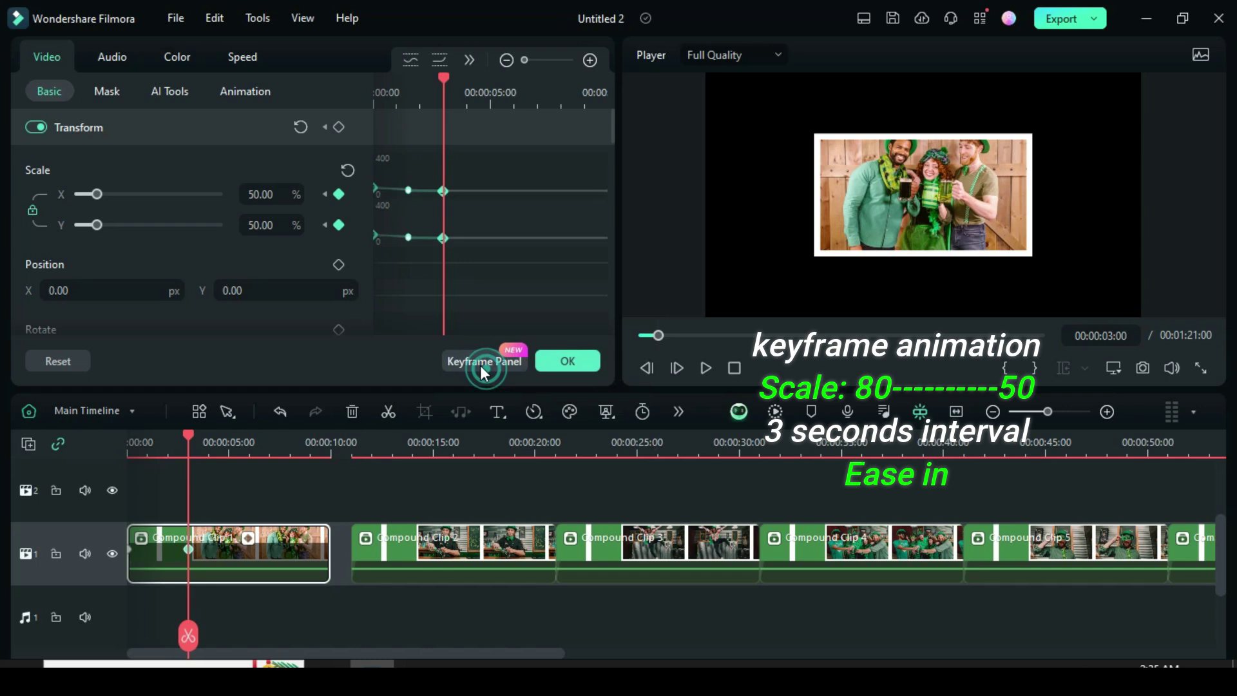
pyautogui.click(483, 361)
# Copy the scale keyframes and paste them onto Compound Clips 2–8.
pyautogui.click(134, 558)
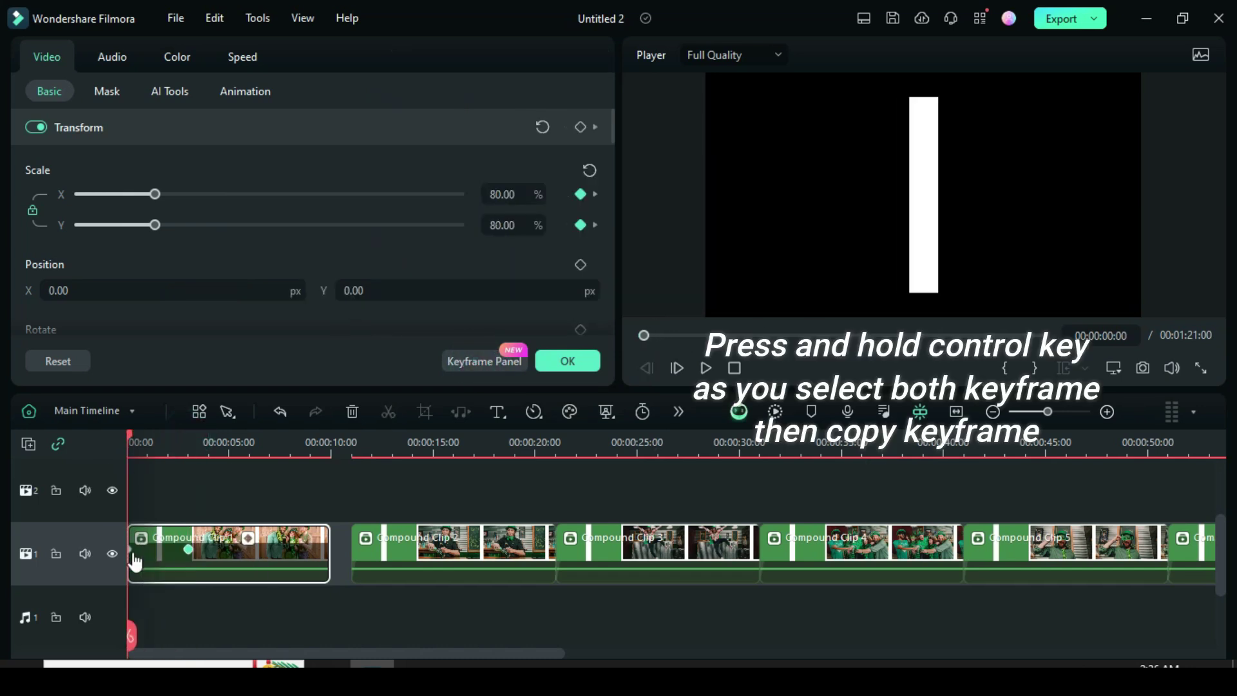
pyautogui.rightClick(188, 551)
pyautogui.click(247, 610)
pyautogui.hotkey('ctrl', '-')
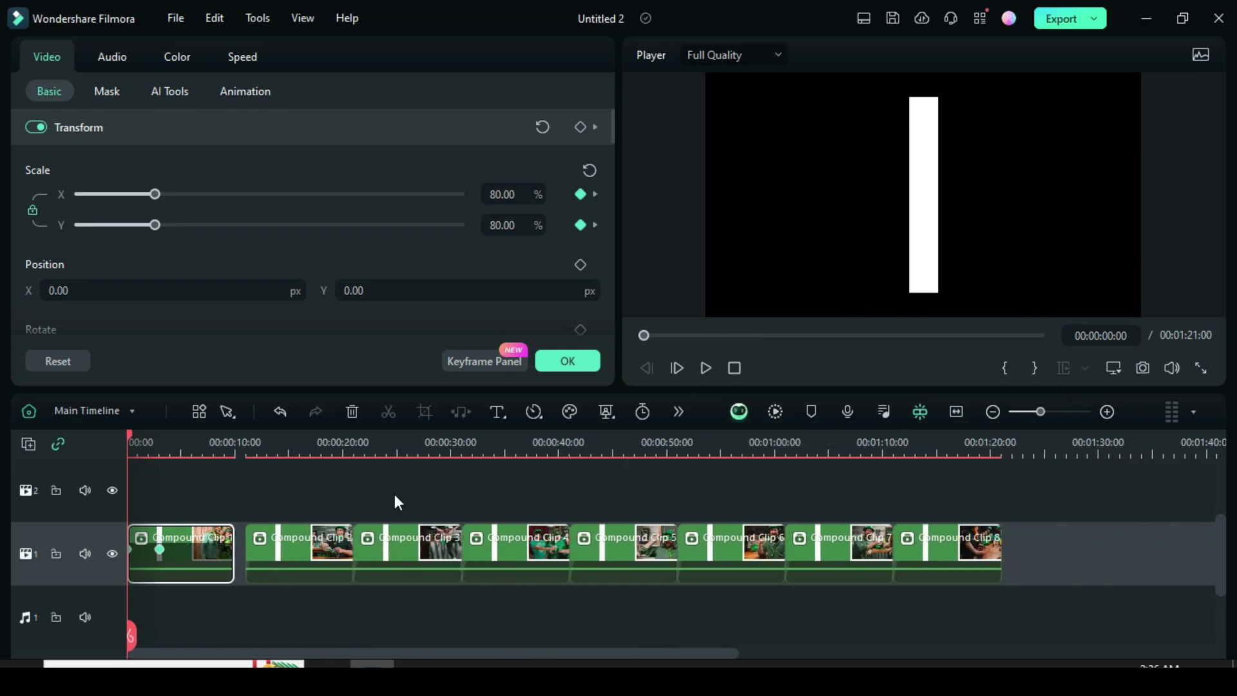
pyautogui.moveTo(297, 492); pyautogui.dragTo(968, 543)
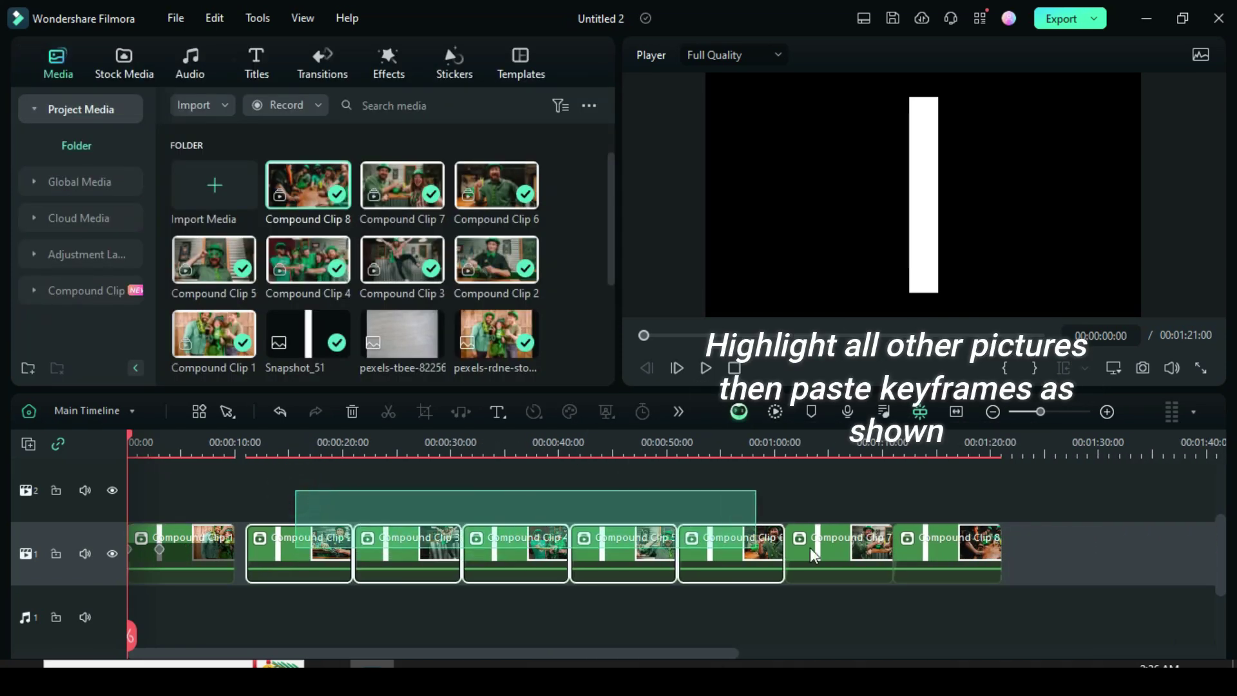
pyautogui.rightClick(326, 545)
pyautogui.scroll(-2, 428, 527)
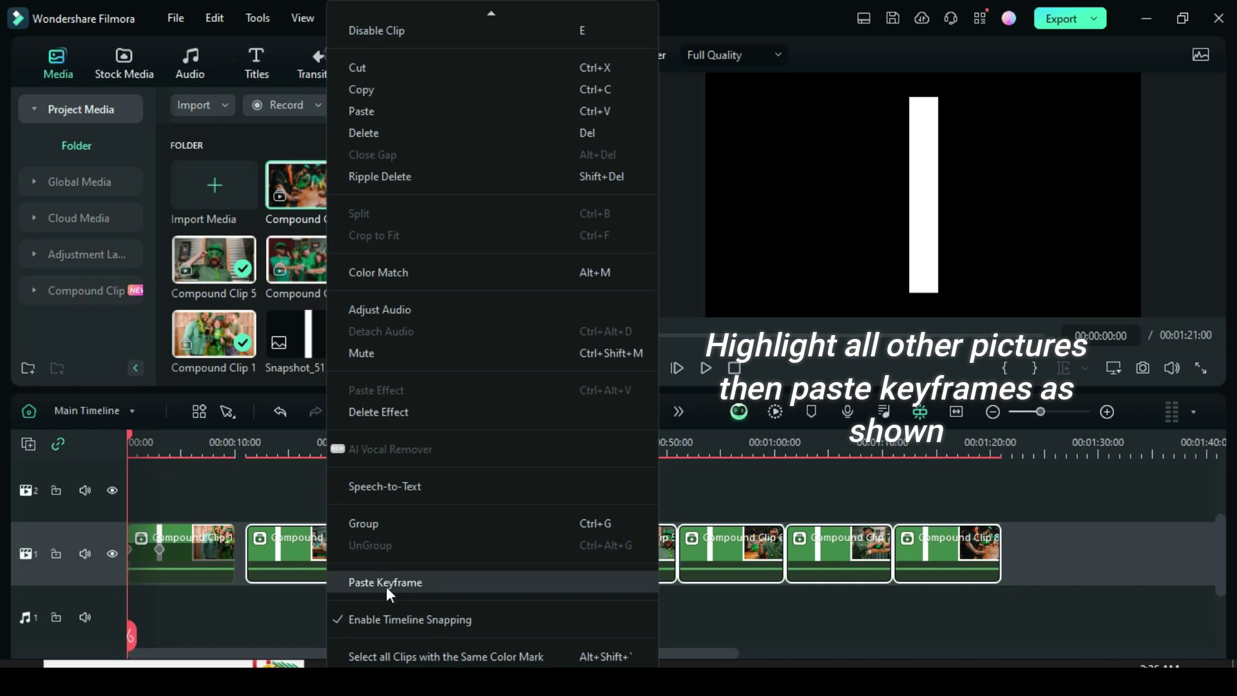
pyautogui.click(385, 585)
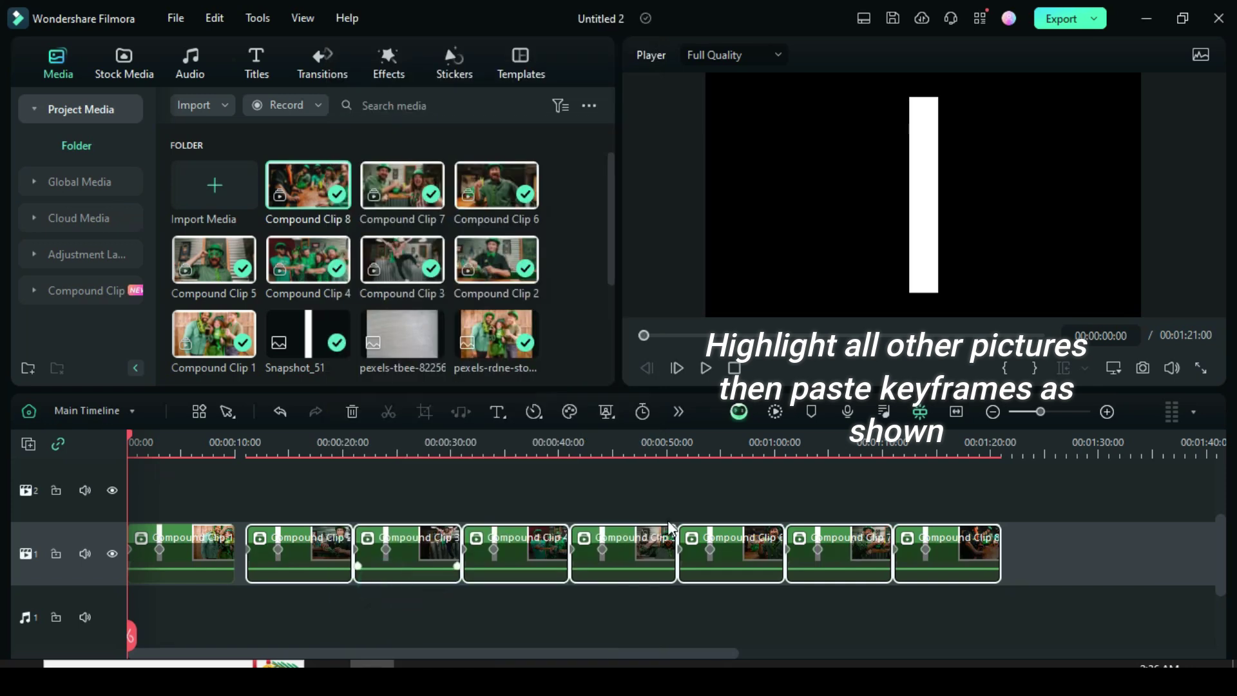
# Tilt Compound Clips 1 and 2 by 5° and −5° and give both drop shadows.
pyautogui.doubleClick(189, 548)
pyautogui.scroll(-2, 322, 225)
pyautogui.scroll(-2, 193, 232)
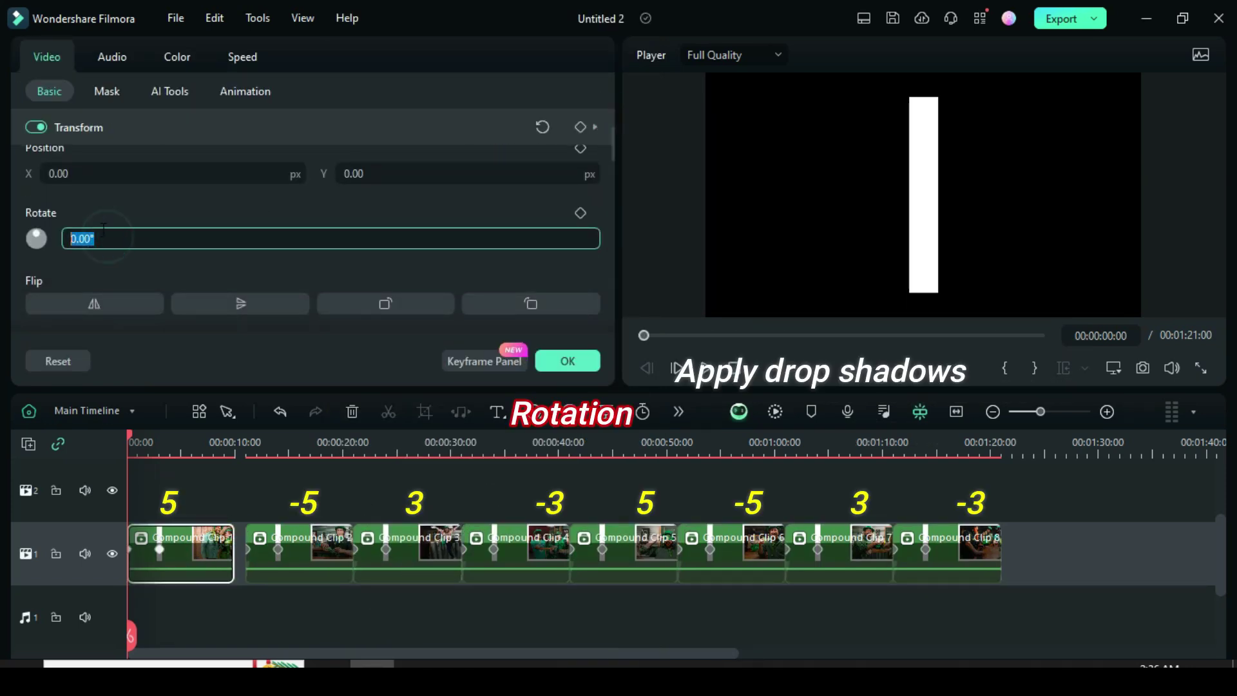
pyautogui.write('5')
pyautogui.moveTo(612, 152); pyautogui.dragTo(613, 258)
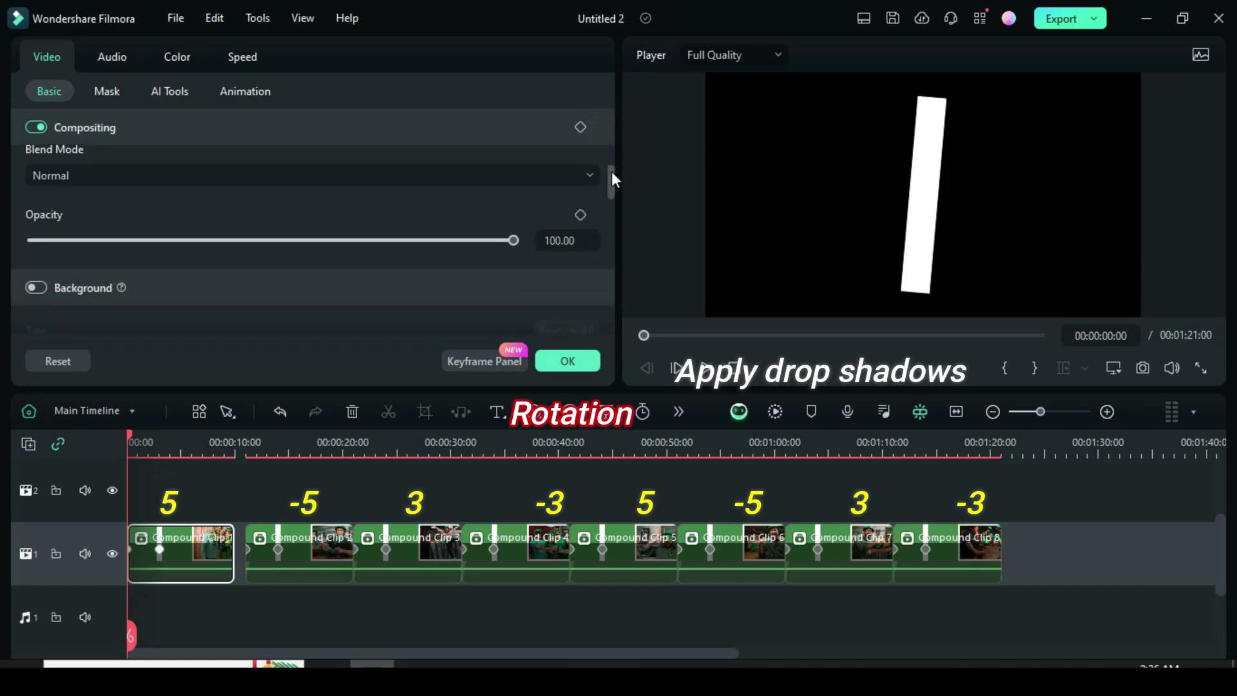
pyautogui.click(36, 251)
pyautogui.click(329, 558)
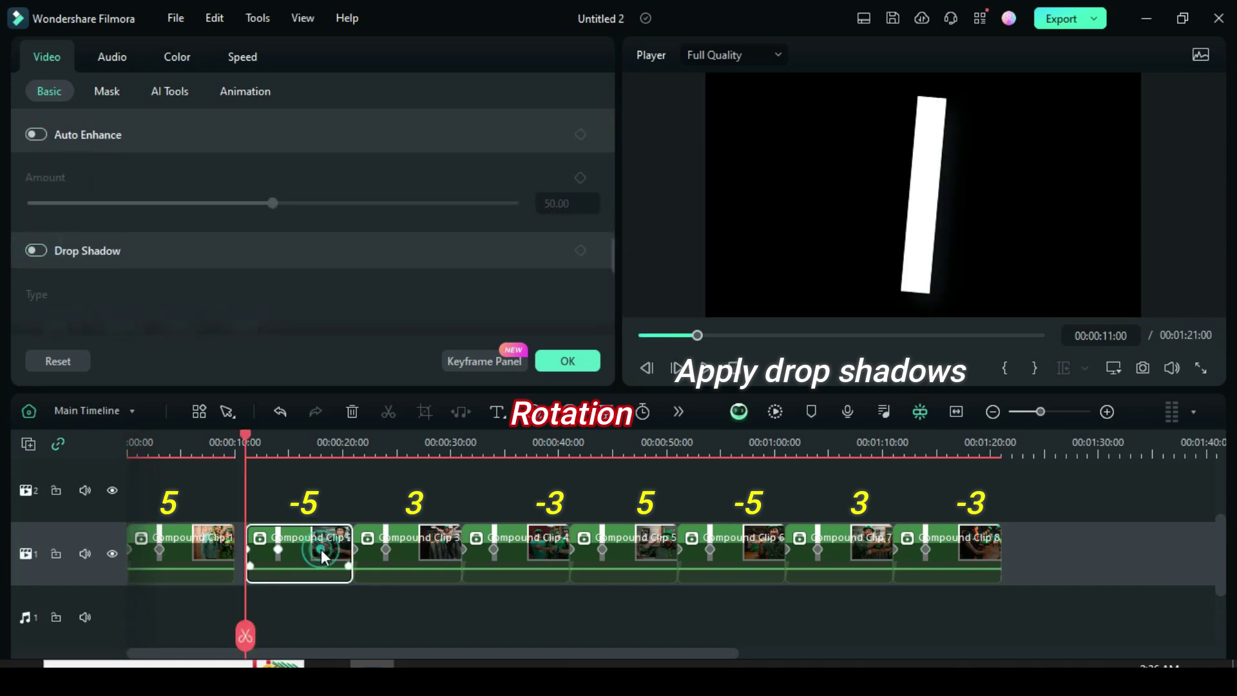
pyautogui.click(36, 251)
pyautogui.moveTo(610, 250); pyautogui.dragTo(601, 140)
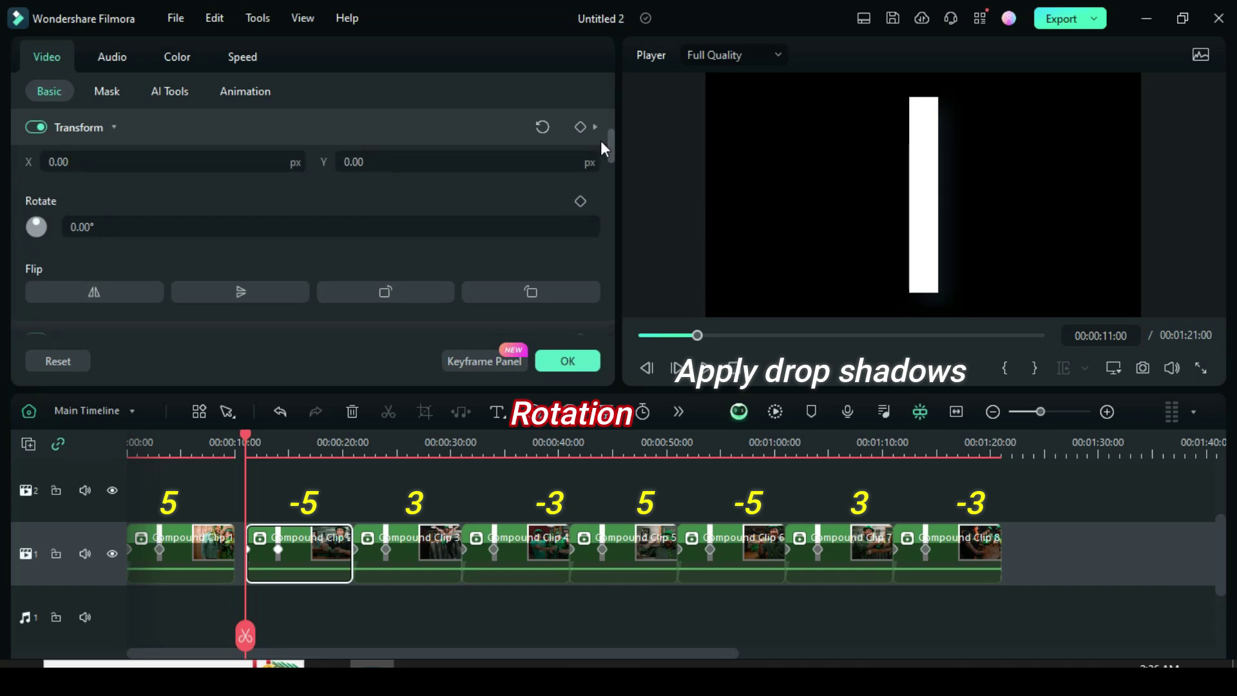
pyautogui.write('-5')
pyautogui.click(115, 198)
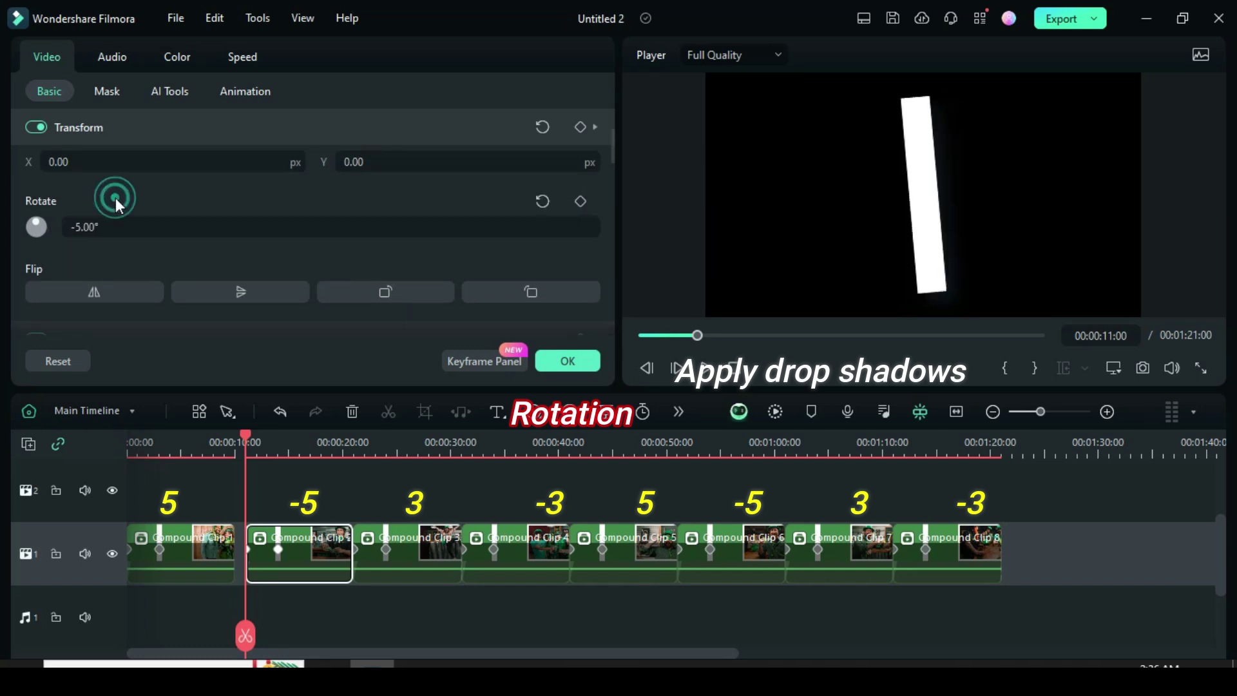
# Tilt Compound Clips 3 and 4 by 3° and −3° with drop shadows.
pyautogui.click(411, 568)
pyautogui.click(83, 226)
pyautogui.write('3')
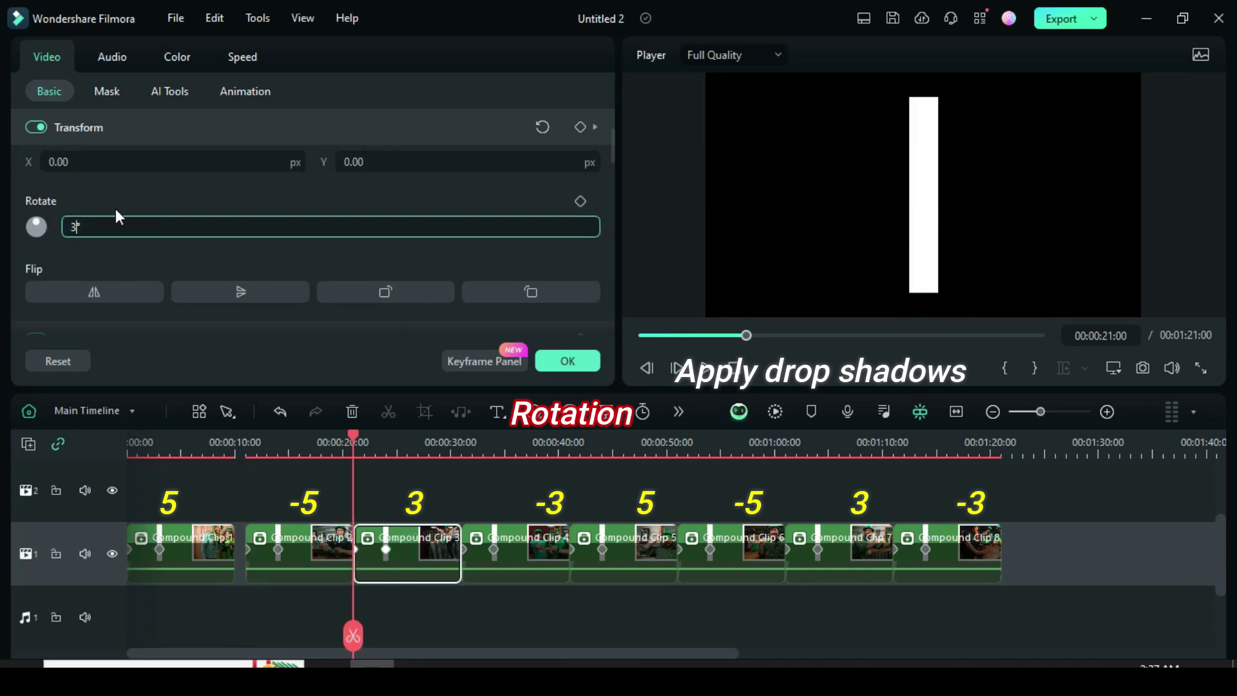
pyautogui.click(122, 187)
pyautogui.moveTo(611, 138)
pyautogui.mouseDown()
pyautogui.moveTo(608, 271)
pyautogui.moveTo(602, 174)
pyautogui.mouseUp()
pyautogui.click(37, 215)
pyautogui.click(522, 554)
pyautogui.click(36, 214)
pyautogui.click(86, 233)
pyautogui.write('3')
pyautogui.press('Return')
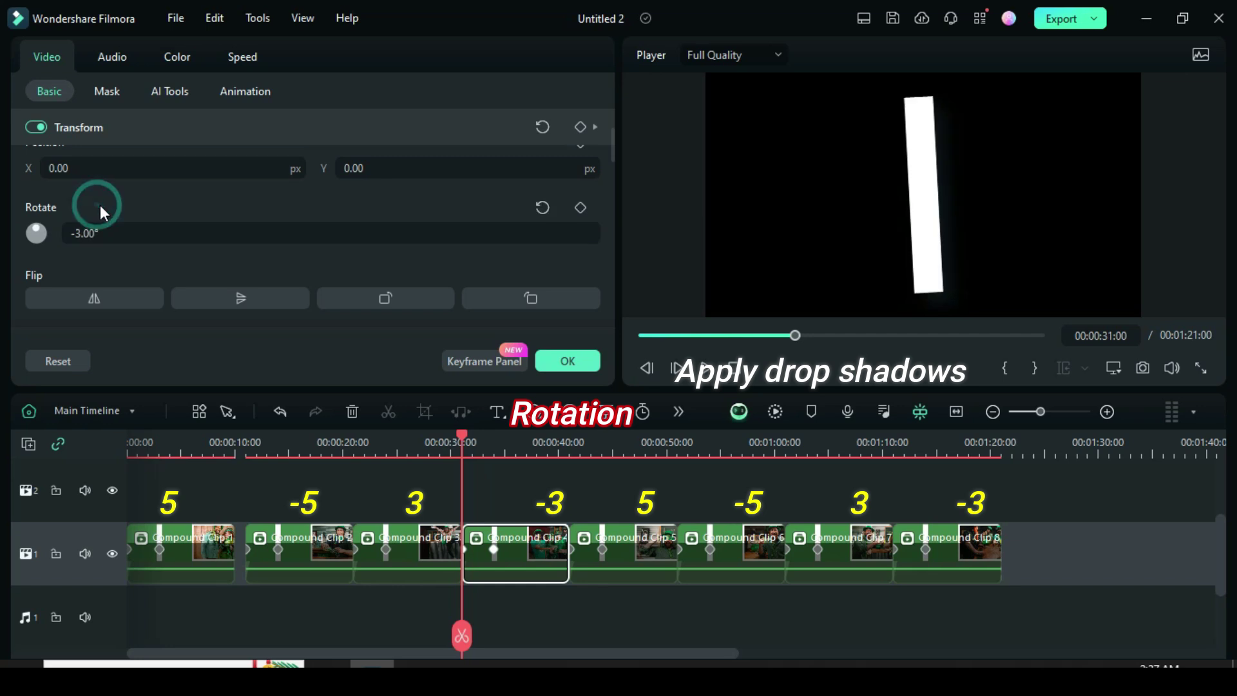
# Tilt Compound Clip 5 by 5° and add drop shadows to clips 5 and 6.
pyautogui.click(631, 551)
pyautogui.click(111, 234)
pyautogui.write('5')
pyautogui.press('Return')
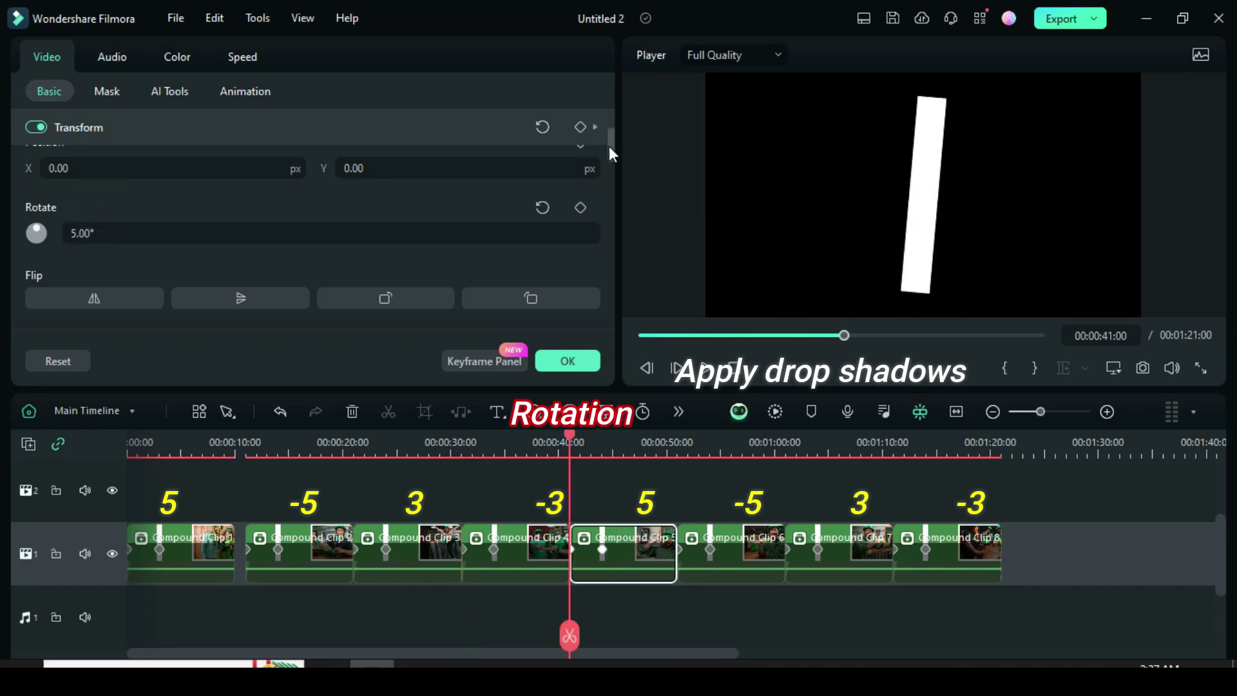
pyautogui.moveTo(609, 146)
pyautogui.mouseDown()
pyautogui.moveTo(612, 252)
pyautogui.moveTo(612, 139)
pyautogui.mouseUp()
pyautogui.click(36, 194)
pyautogui.click(741, 550)
pyautogui.click(36, 193)
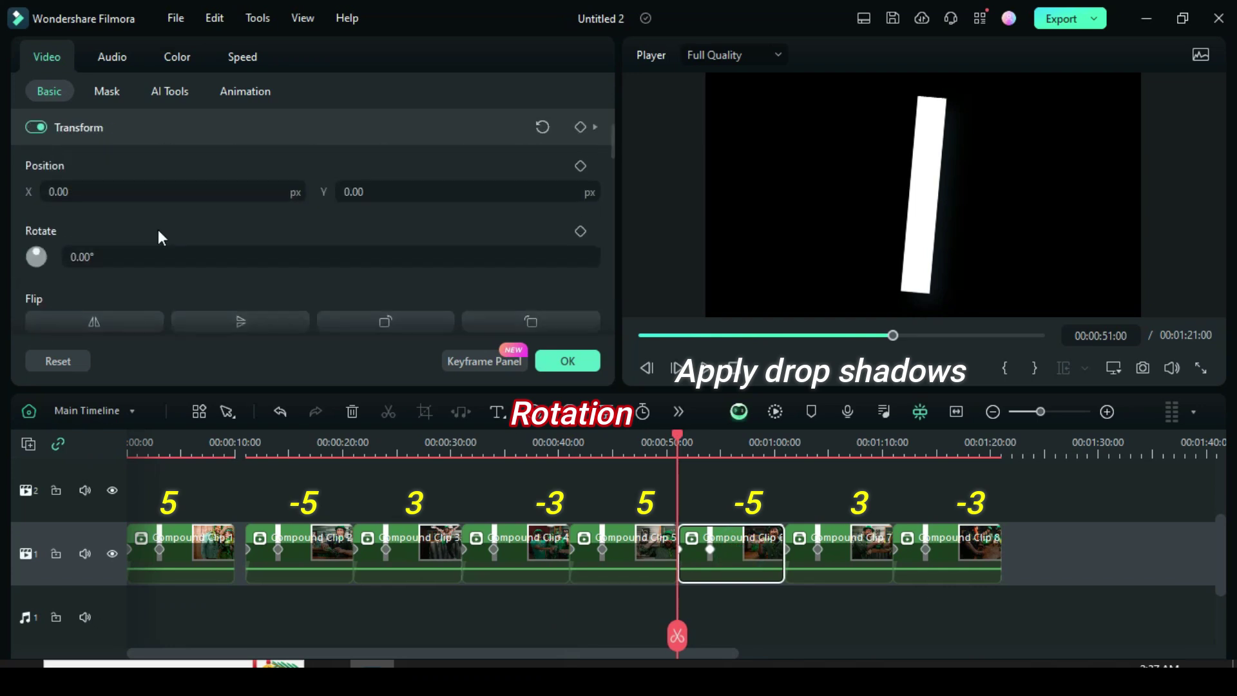
pyautogui.click(57, 264)
# Add drop shadows to clips 7 and 8, tilting them 3° and −3°.
pyautogui.click(838, 558)
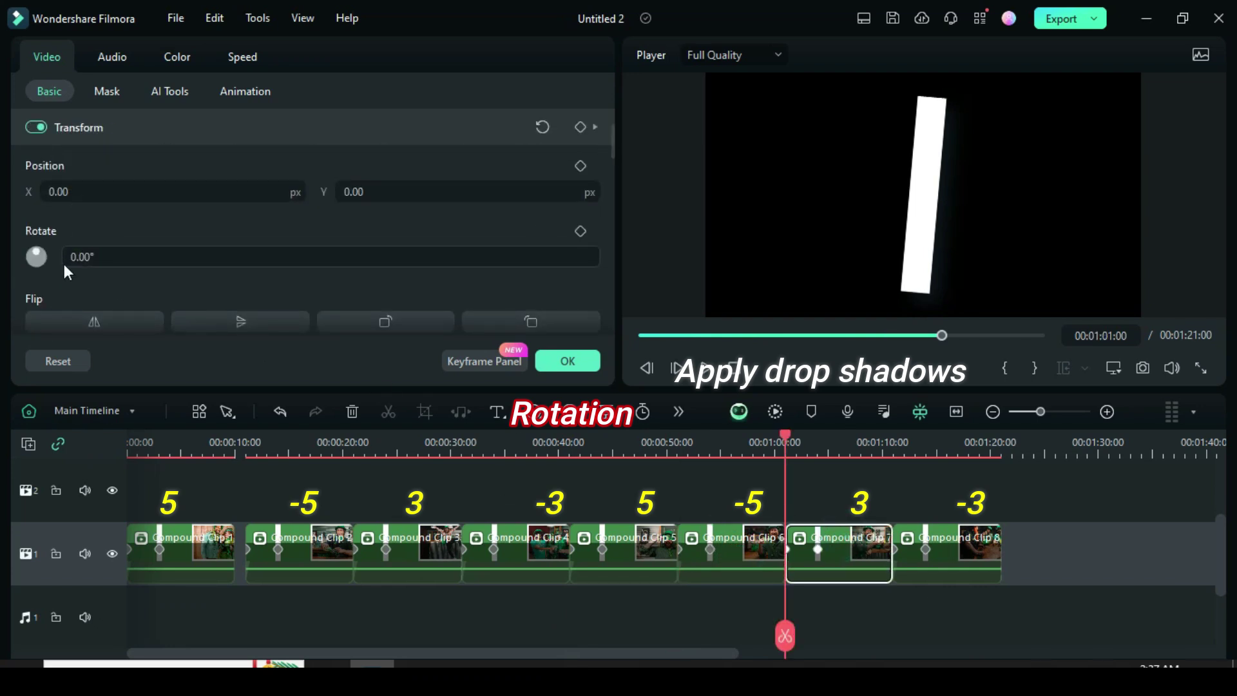
pyautogui.click(77, 256)
pyautogui.write('3')
pyautogui.press('Return')
pyautogui.moveTo(611, 145)
pyautogui.mouseDown()
pyautogui.moveTo(604, 264)
pyautogui.moveTo(611, 152)
pyautogui.mouseUp()
pyautogui.click(36, 193)
pyautogui.click(946, 546)
pyautogui.click(37, 194)
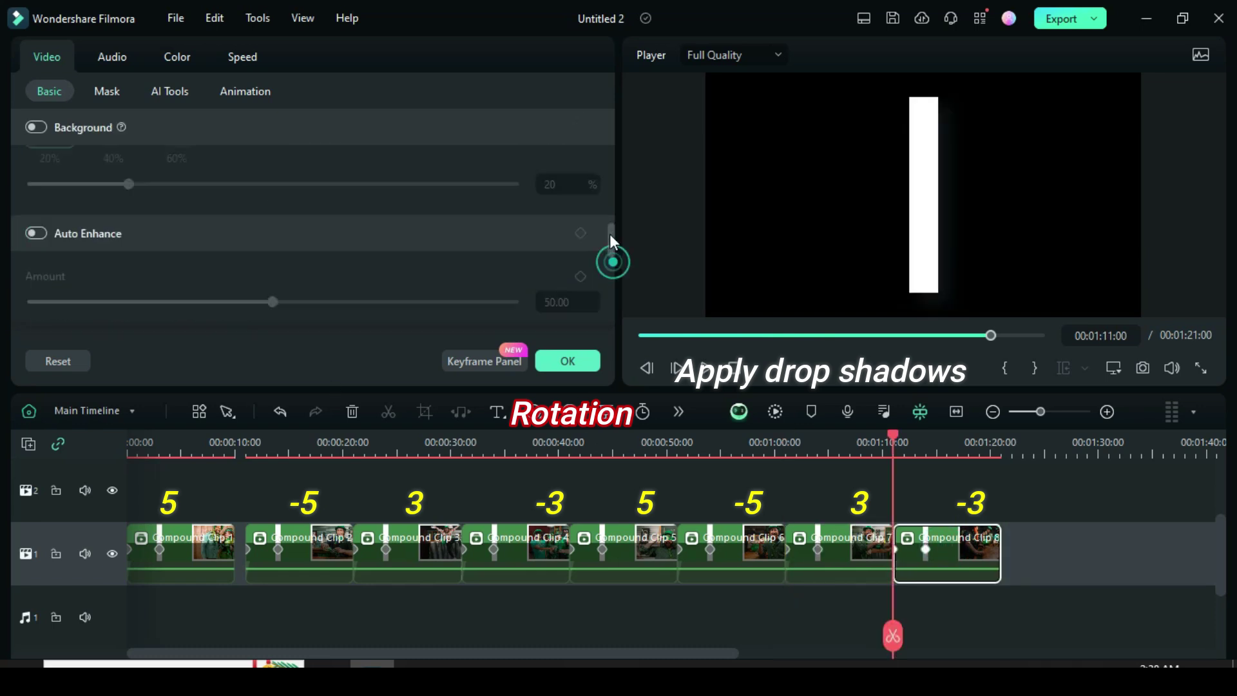
pyautogui.write('-3')
pyautogui.press('Return')
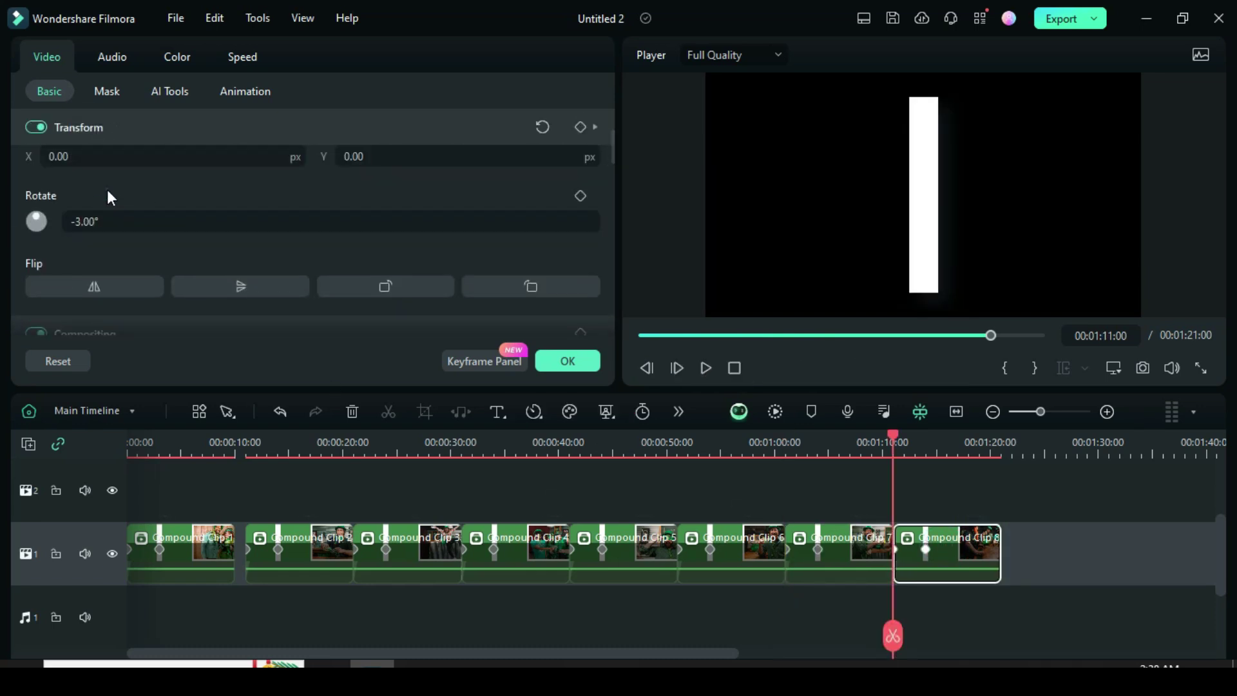
pyautogui.click(566, 361)
# Move all eight compound clips up to track 2 and shift them one frame right.
pyautogui.press('Home')
pyautogui.moveTo(177, 490)
pyautogui.mouseDown()
pyautogui.moveTo(852, 567)
pyautogui.moveTo(979, 567)
pyautogui.mouseUp()
pyautogui.moveTo(413, 553); pyautogui.dragTo(384, 555)
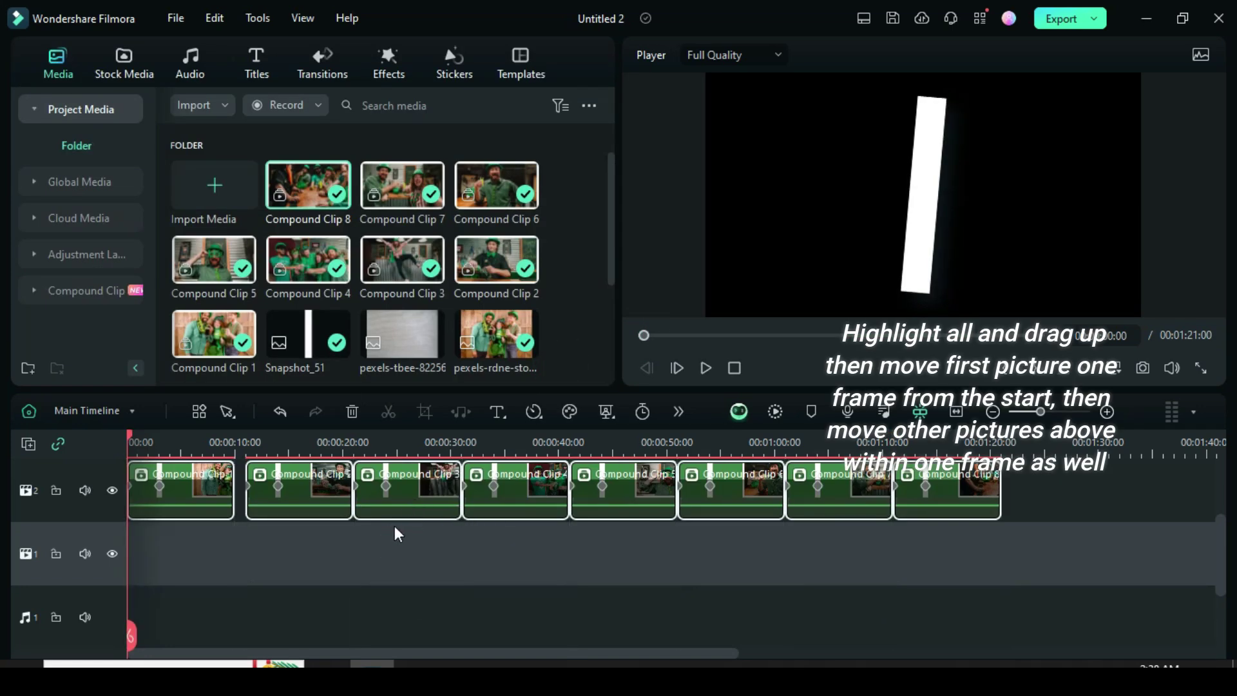
pyautogui.click(135, 444)
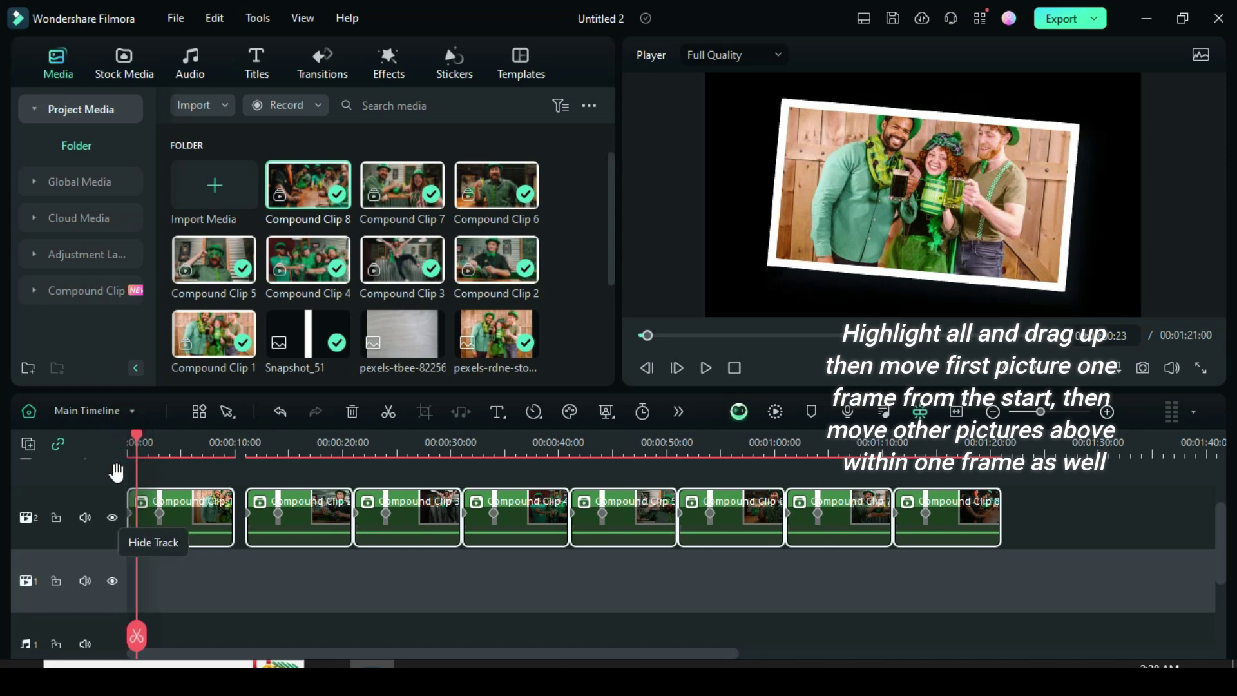
pyautogui.moveTo(196, 515); pyautogui.dragTo(207, 530)
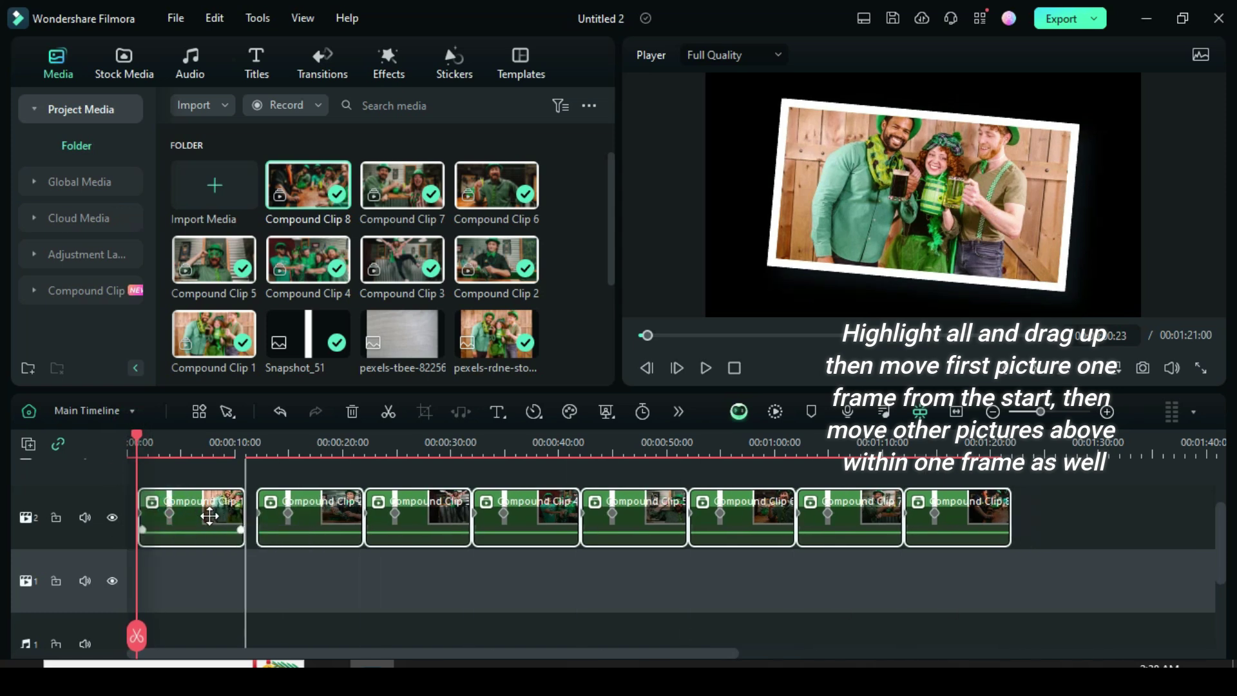
pyautogui.click(201, 525)
# Stack Compound Clips 2, 3 and 4 on new tracks just after the start.
pyautogui.click(147, 443)
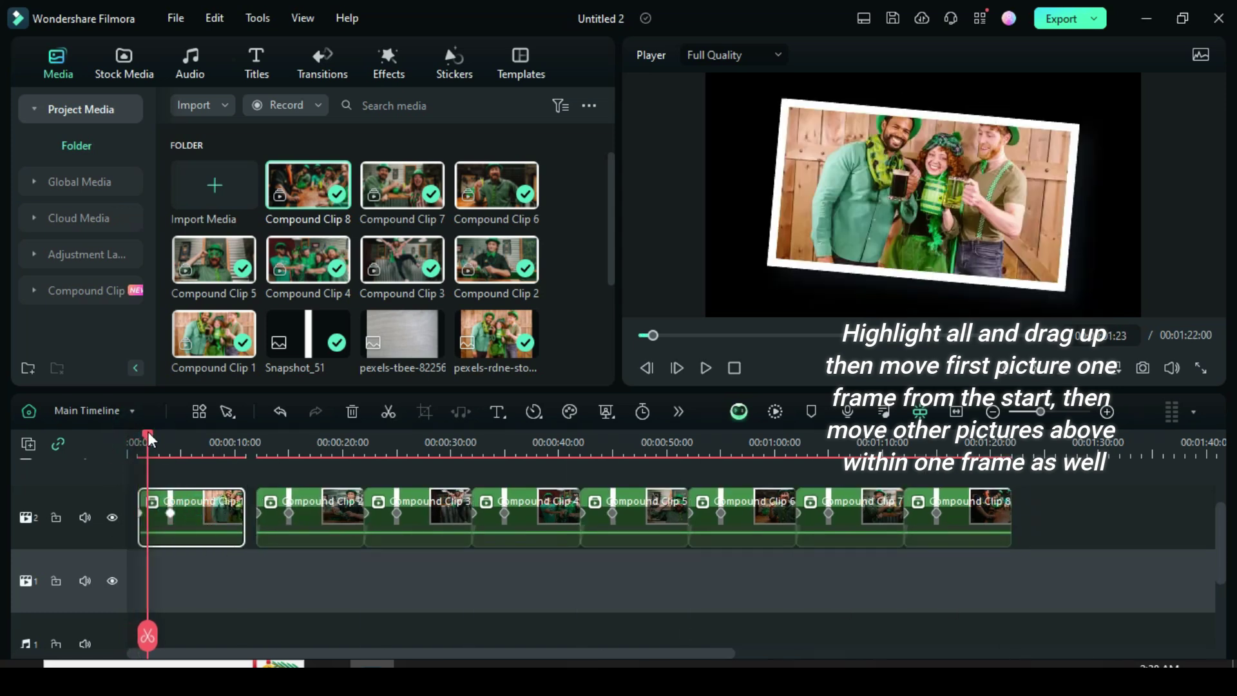
pyautogui.moveTo(290, 529); pyautogui.dragTo(200, 504)
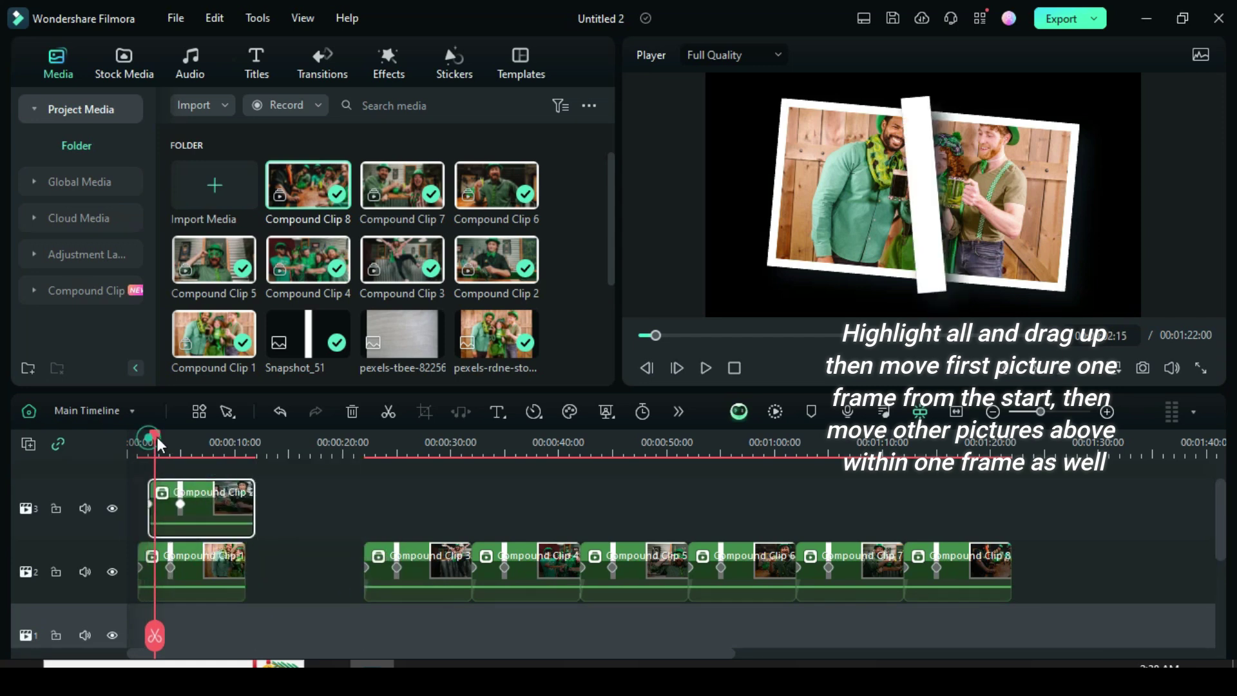
pyautogui.moveTo(419, 506); pyautogui.dragTo(1014, 588)
pyautogui.moveTo(540, 567); pyautogui.dragTo(465, 498)
pyautogui.moveTo(348, 508); pyautogui.dragTo(220, 554)
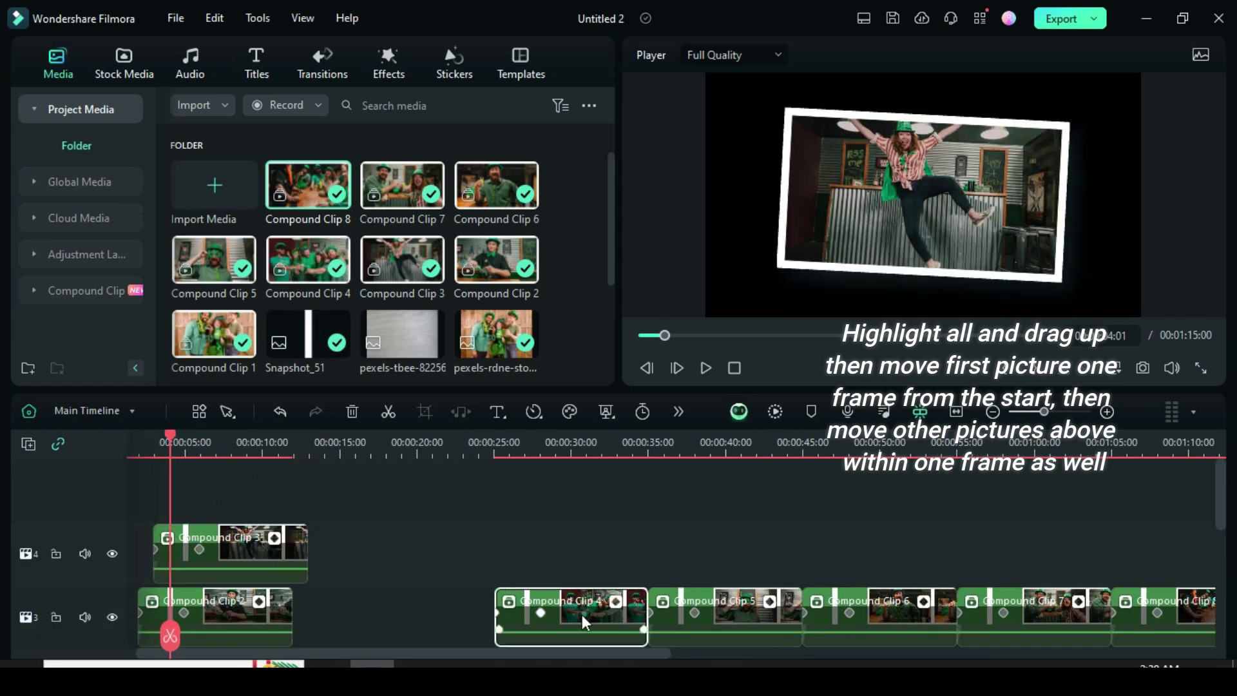
pyautogui.moveTo(580, 619); pyautogui.dragTo(213, 548)
# Stack Compound Clips 5 through 8 on new top tracks at the playhead.
pyautogui.scroll(-2, 395, 524)
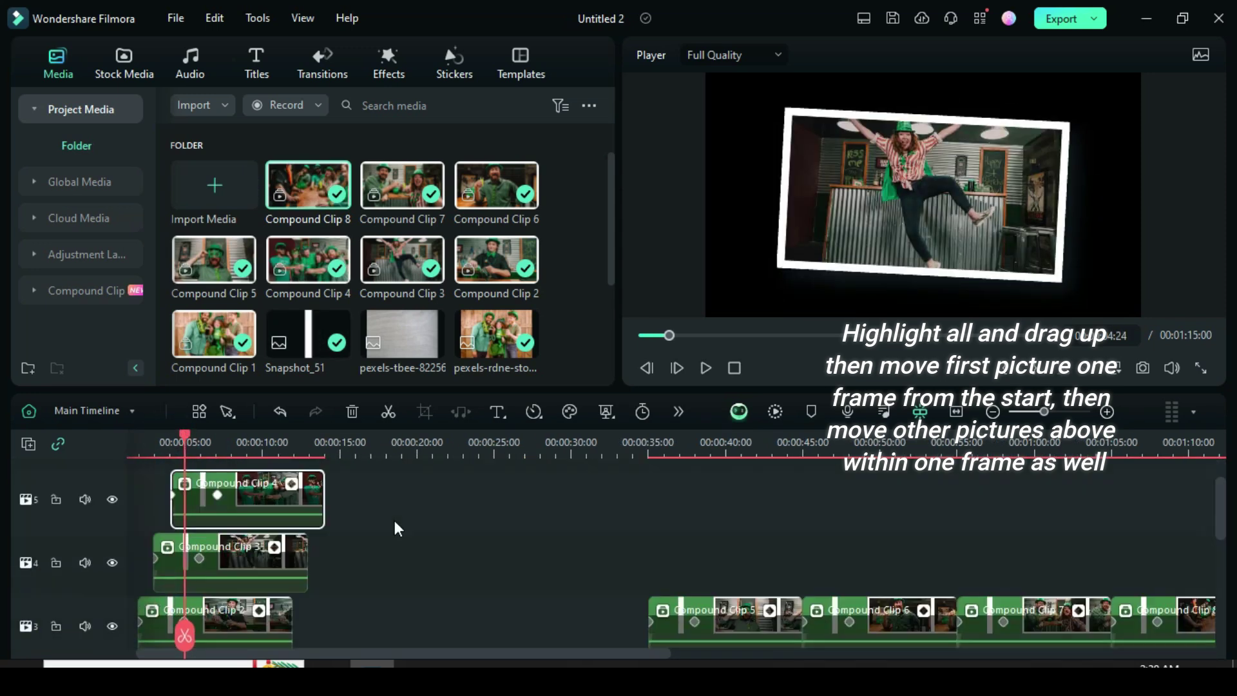
pyautogui.moveTo(741, 579); pyautogui.dragTo(438, 553)
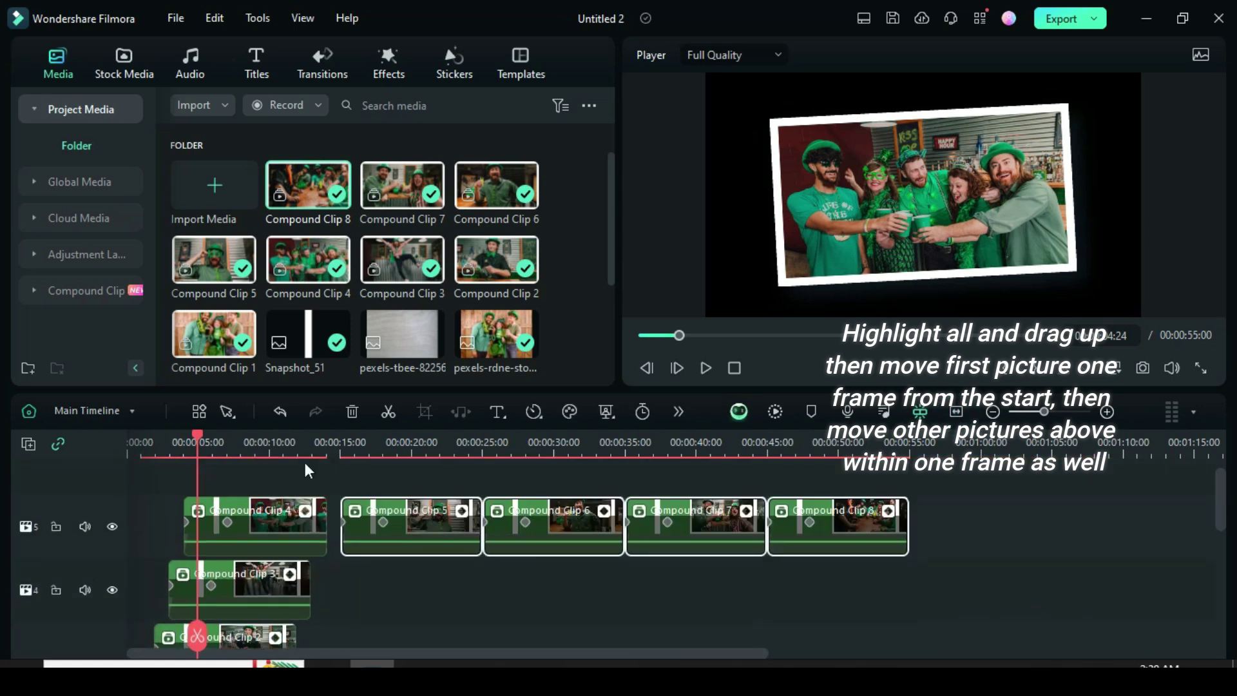
pyautogui.moveTo(413, 509); pyautogui.dragTo(271, 470)
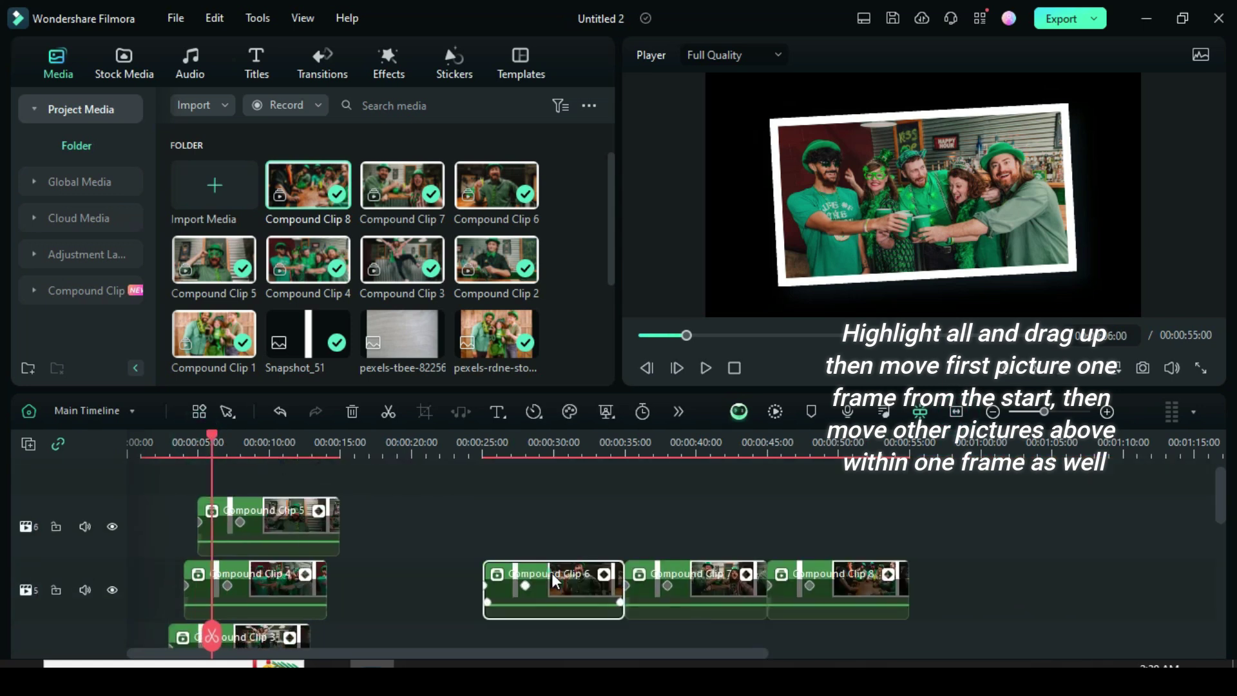
pyautogui.moveTo(555, 582); pyautogui.dragTo(293, 494)
pyautogui.moveTo(215, 440); pyautogui.dragTo(226, 440)
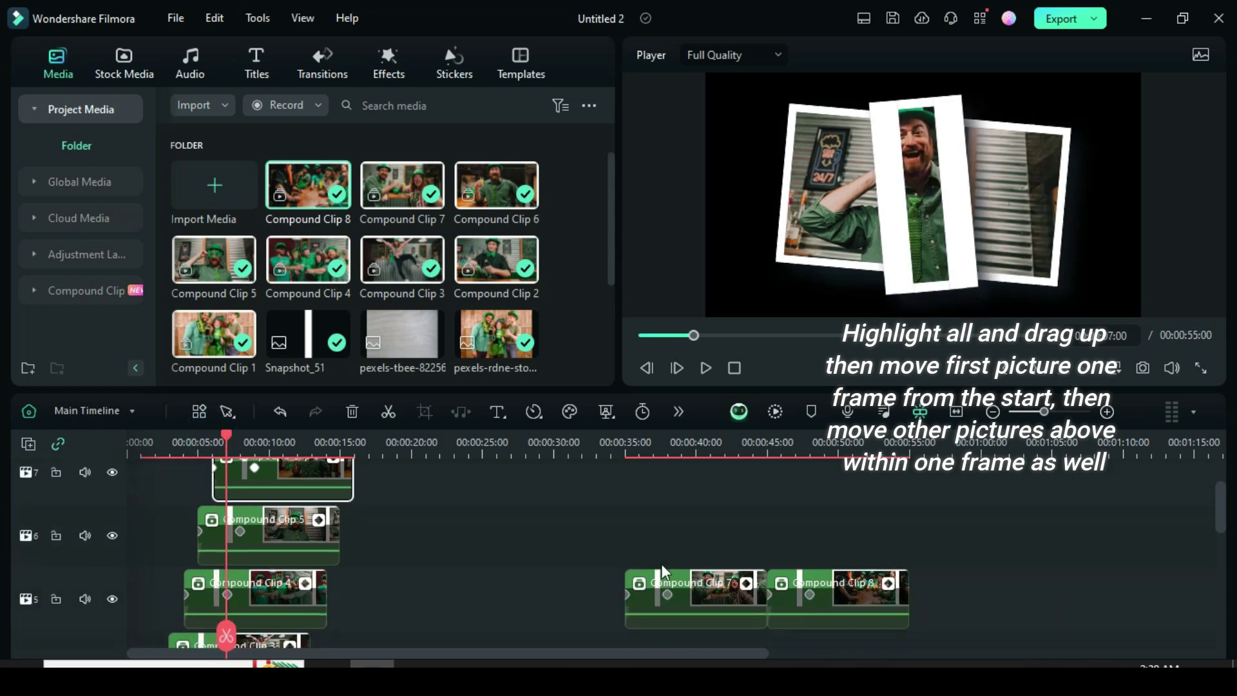
pyautogui.moveTo(714, 638)
pyautogui.mouseDown()
pyautogui.moveTo(472, 528)
pyautogui.moveTo(316, 554)
pyautogui.mouseUp()
pyautogui.moveTo(581, 612); pyautogui.dragTo(353, 514)
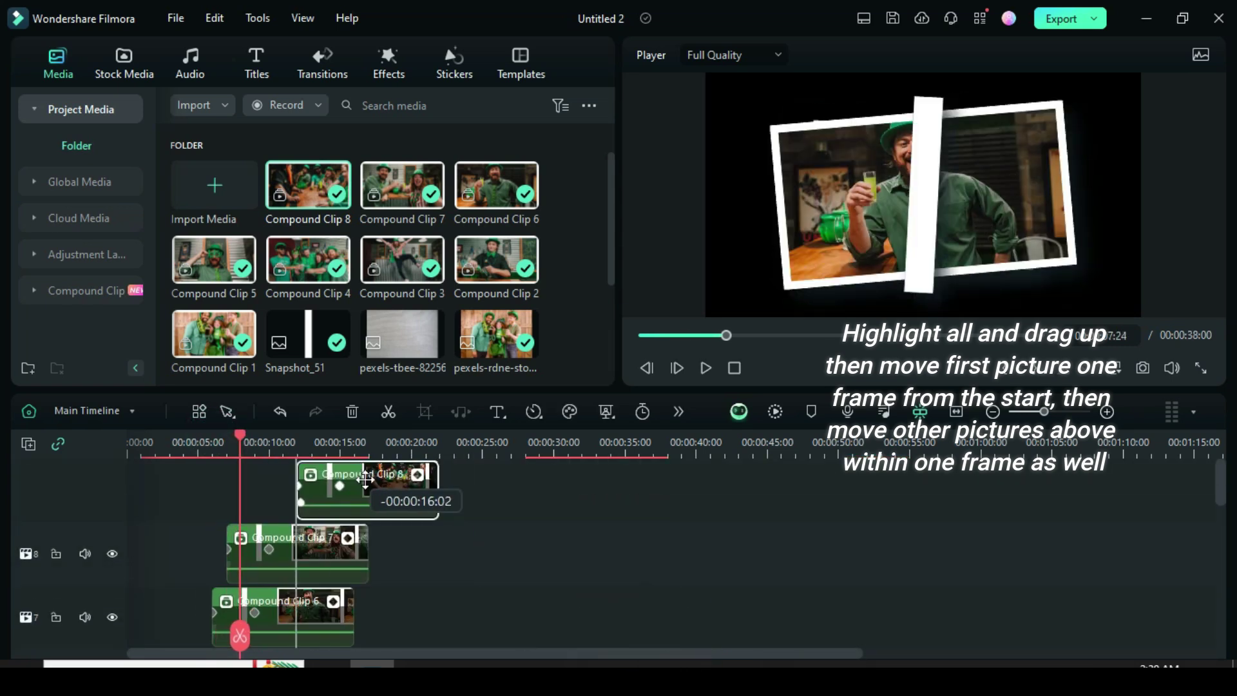
# Fit the cascaded ~17-second project in view with the playhead at the start.
pyautogui.click(646, 366)
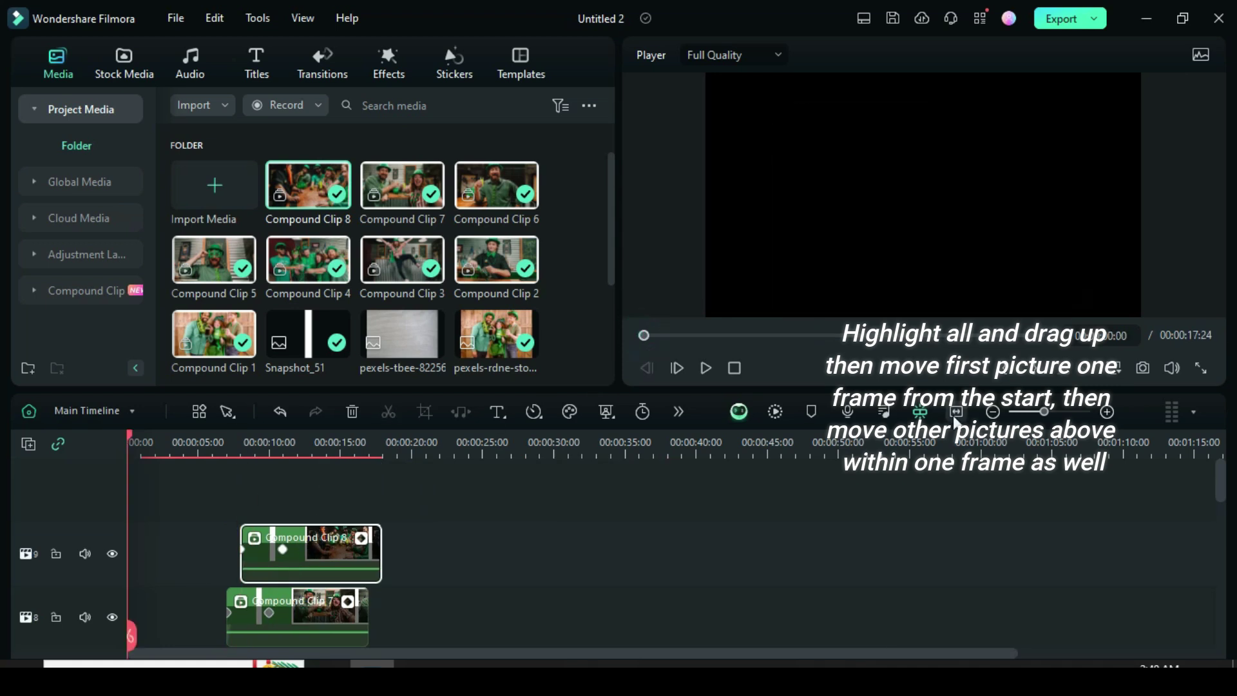
pyautogui.hotkey('shift', 'z')
pyautogui.scroll(-3, 1000, 532)
pyautogui.scroll(-2, 999, 532)
pyautogui.scroll(-2, 1002, 536)
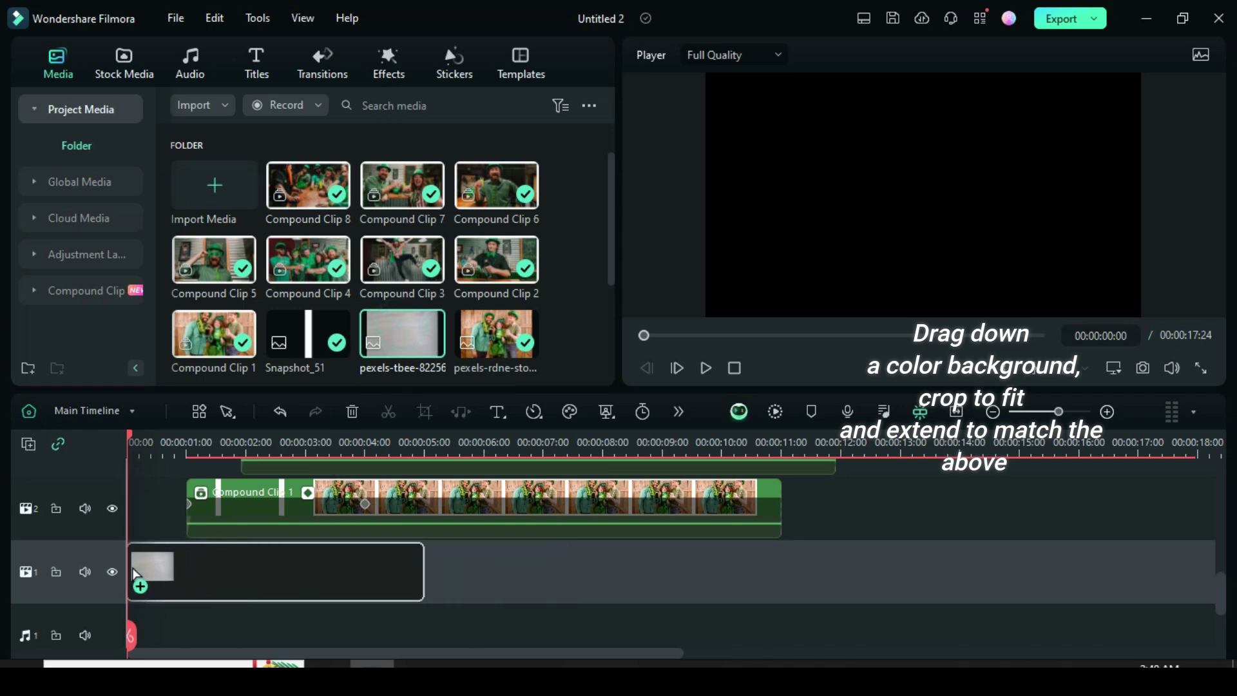
# Place the pexels-tbee wood image on track 1, crop to fit, and extend it to 00:00:17:09.
pyautogui.moveTo(404, 332); pyautogui.dragTo(224, 573)
pyautogui.rightClick(226, 573)
pyautogui.click(268, 476)
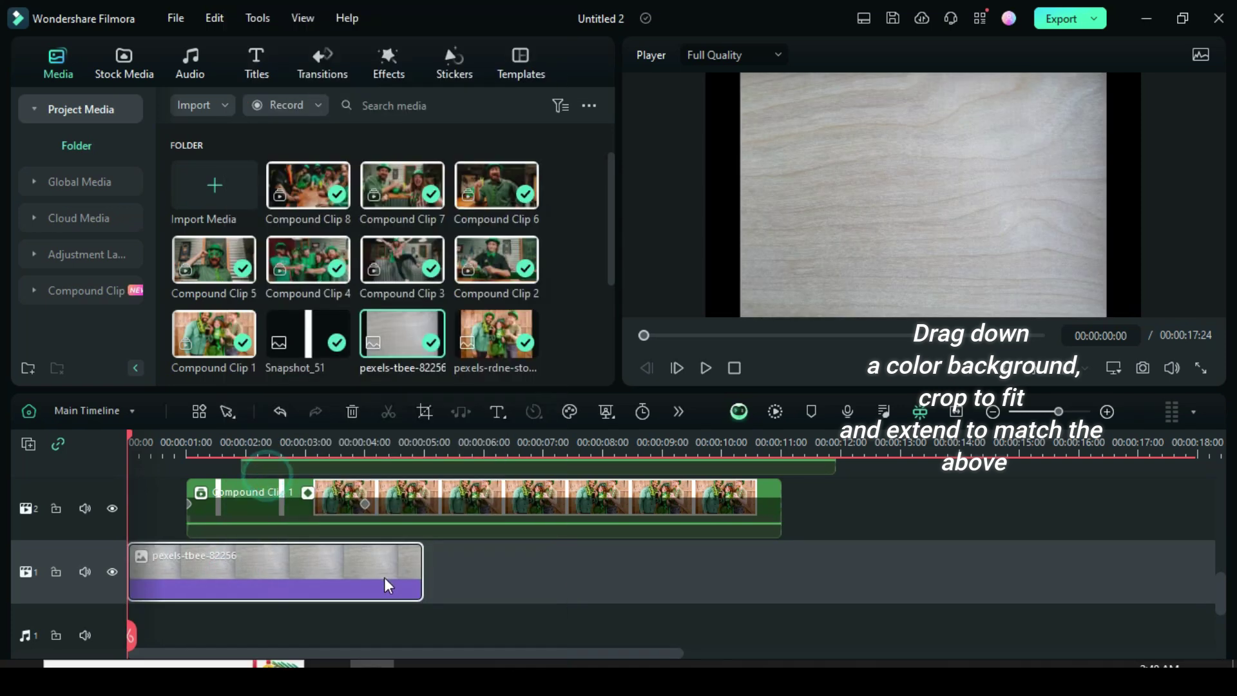
pyautogui.moveTo(422, 570); pyautogui.dragTo(1190, 557)
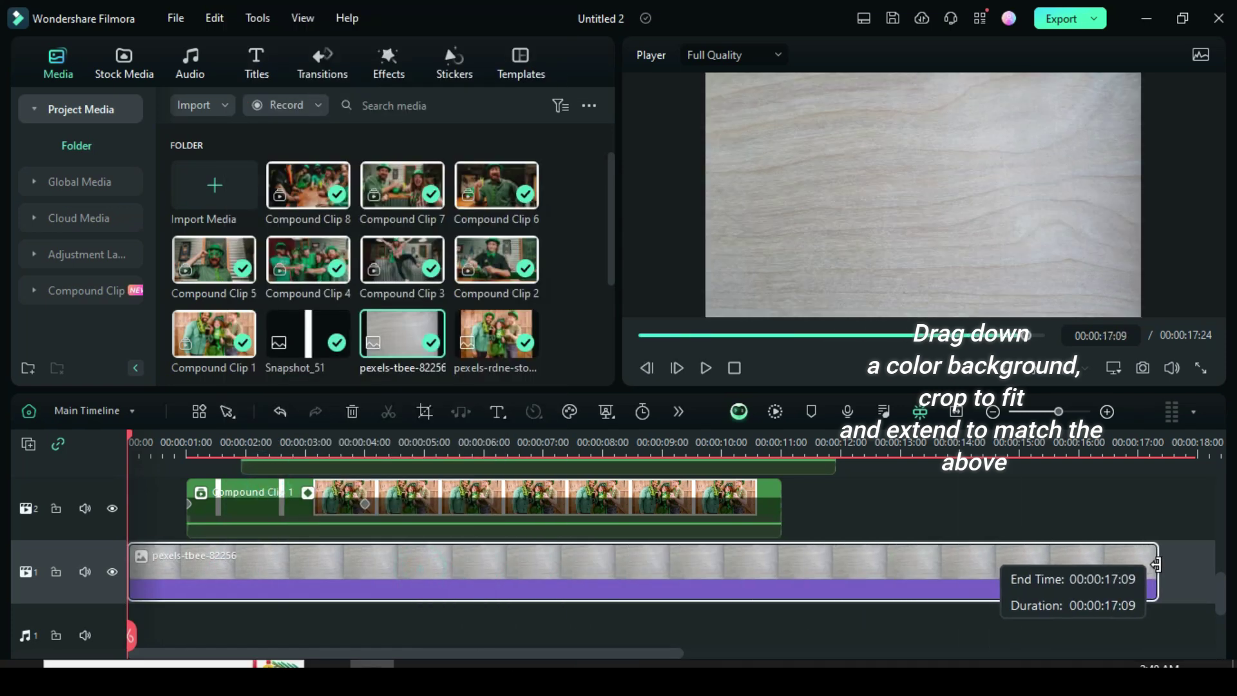
# Render the timeline preview and play back the photo stack over wood.
pyautogui.scroll(3, 876, 589)
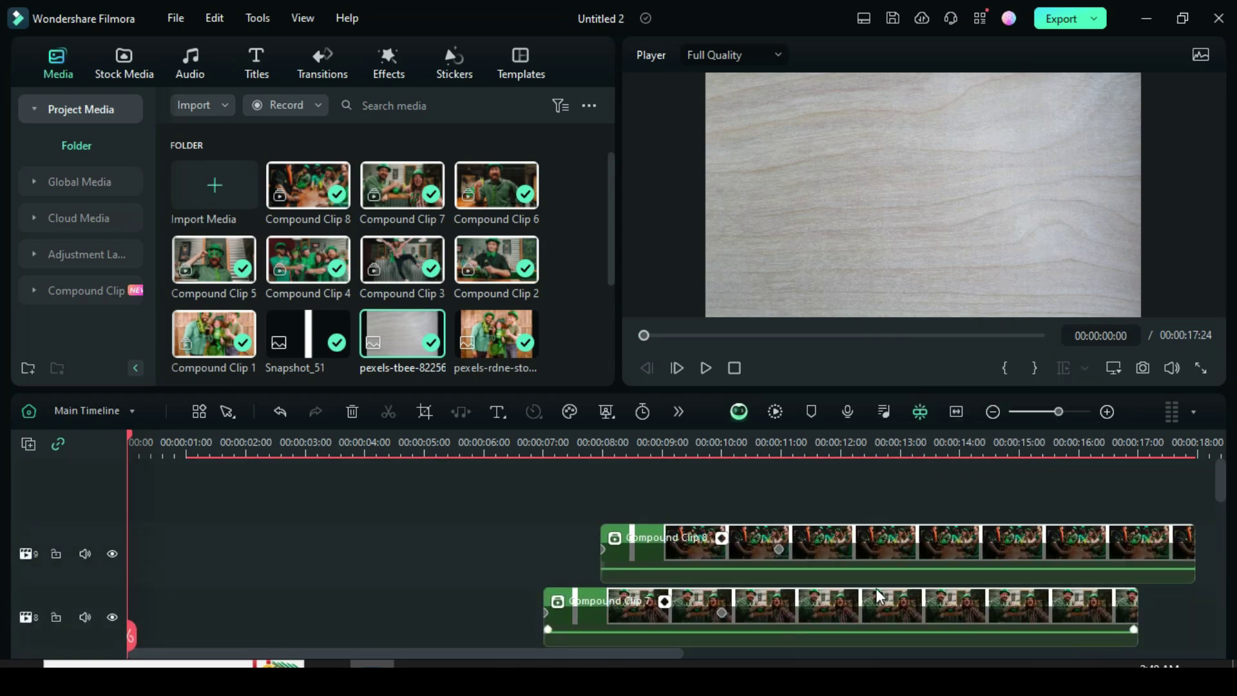
pyautogui.scroll(-3, 876, 588)
pyautogui.scroll(3, 876, 589)
pyautogui.click(771, 411)
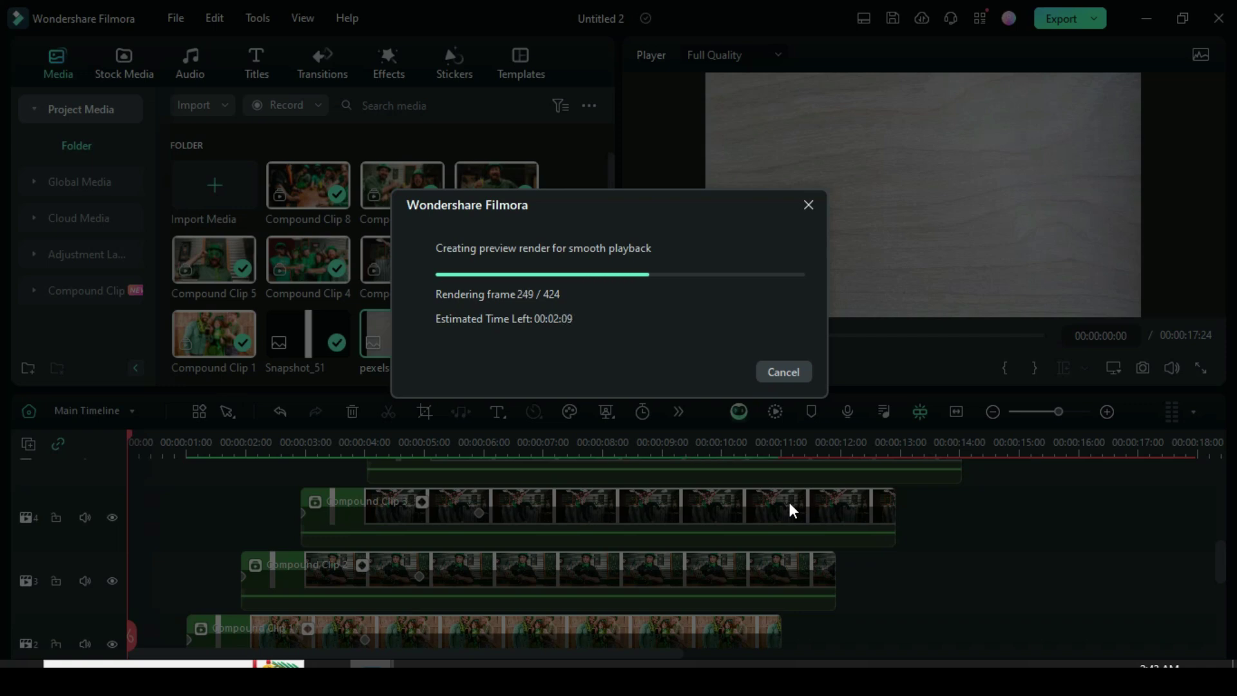
pyautogui.scroll(3, 626, 548)
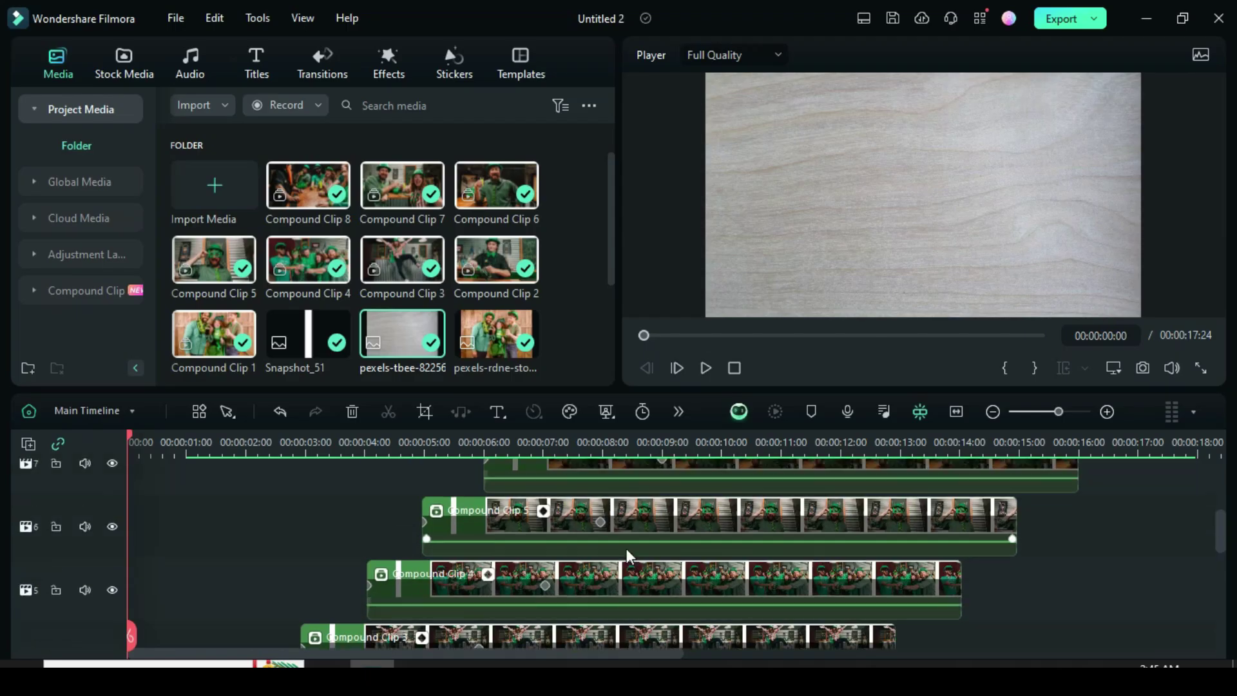
pyautogui.scroll(2, 635, 504)
pyautogui.click(703, 373)
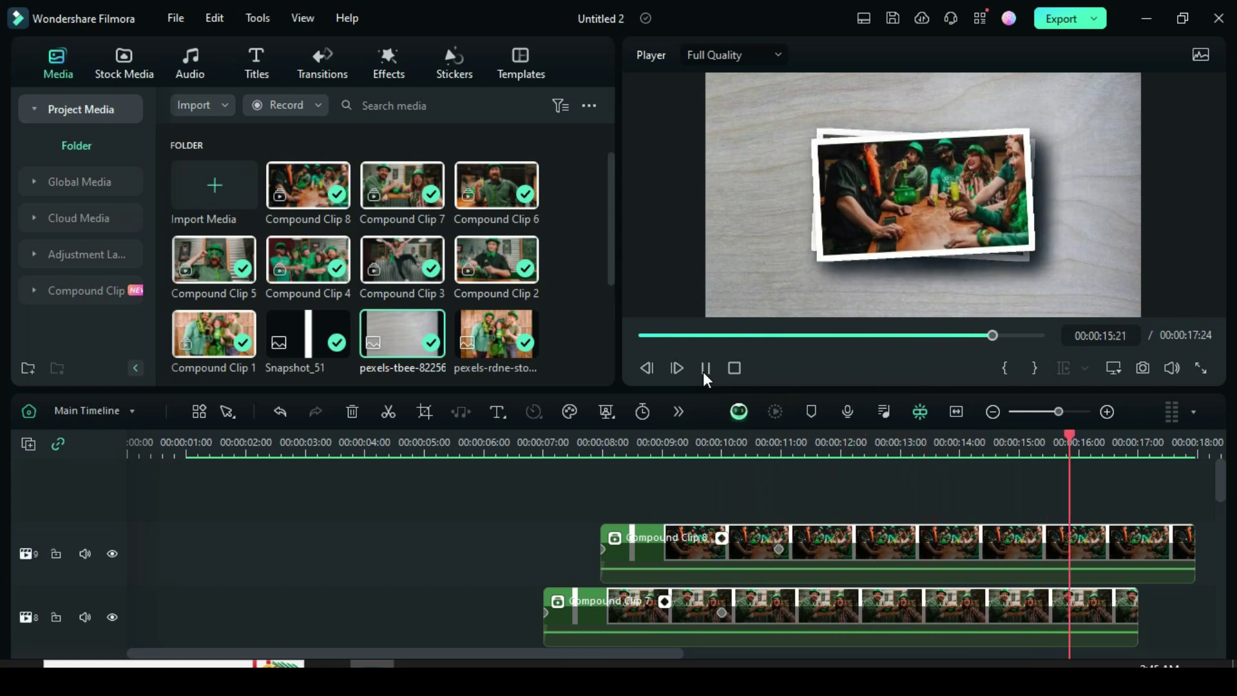
# Move the playhead to 00:00:17:00 in the timeline.
pyautogui.scroll(-3, 963, 495)
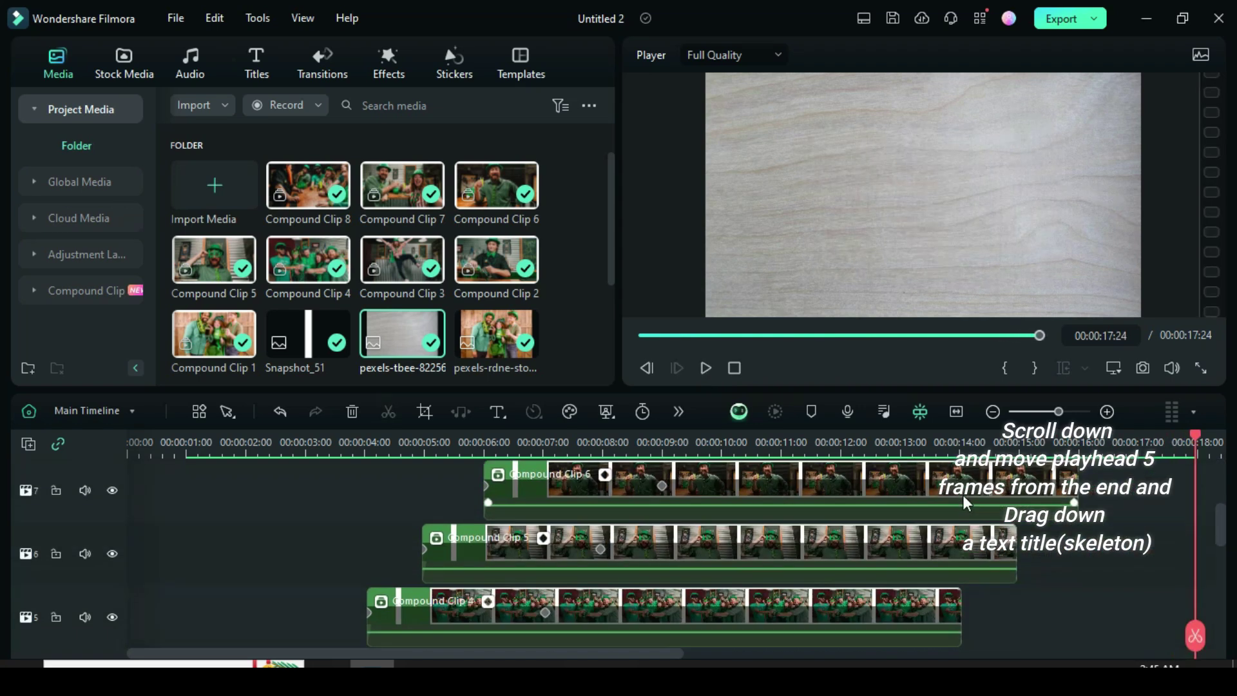
pyautogui.scroll(-10, 897, 518)
pyautogui.moveTo(624, 651); pyautogui.dragTo(802, 656)
pyautogui.scroll(5, 808, 584)
pyautogui.moveTo(876, 435); pyautogui.dragTo(821, 439)
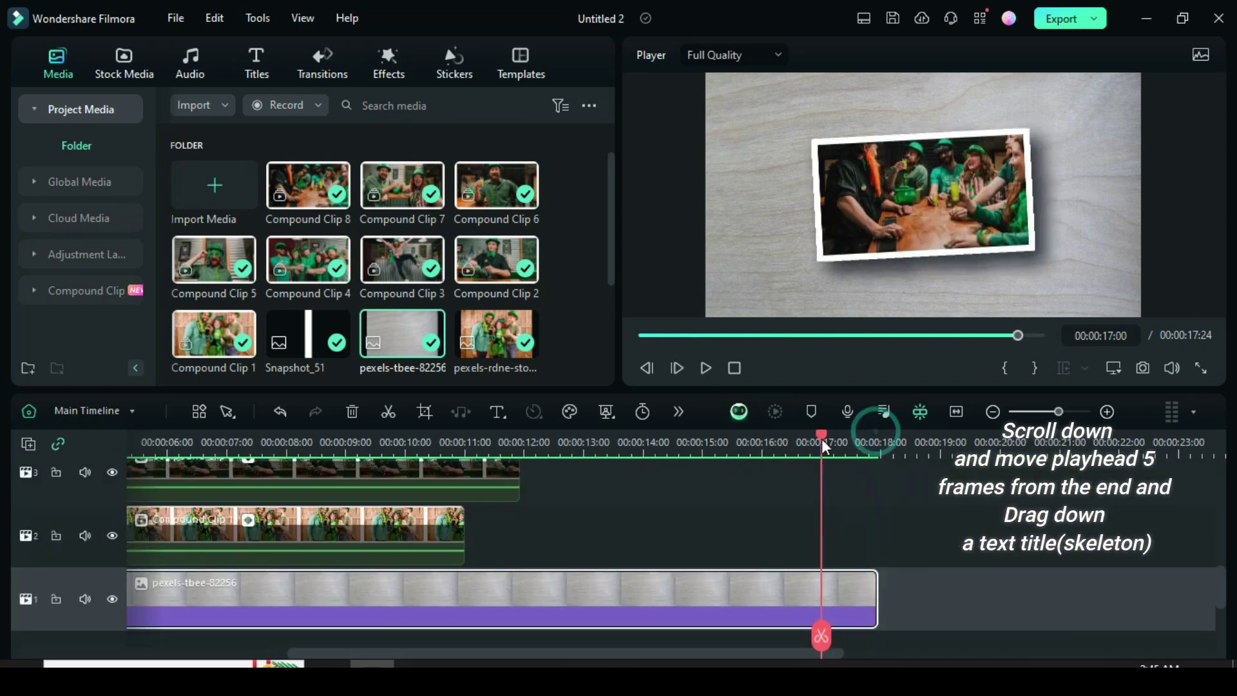
# Add the Halloween Light SKELETON title on track 2, trimmed to the end, and open its text settings.
pyautogui.click(257, 63)
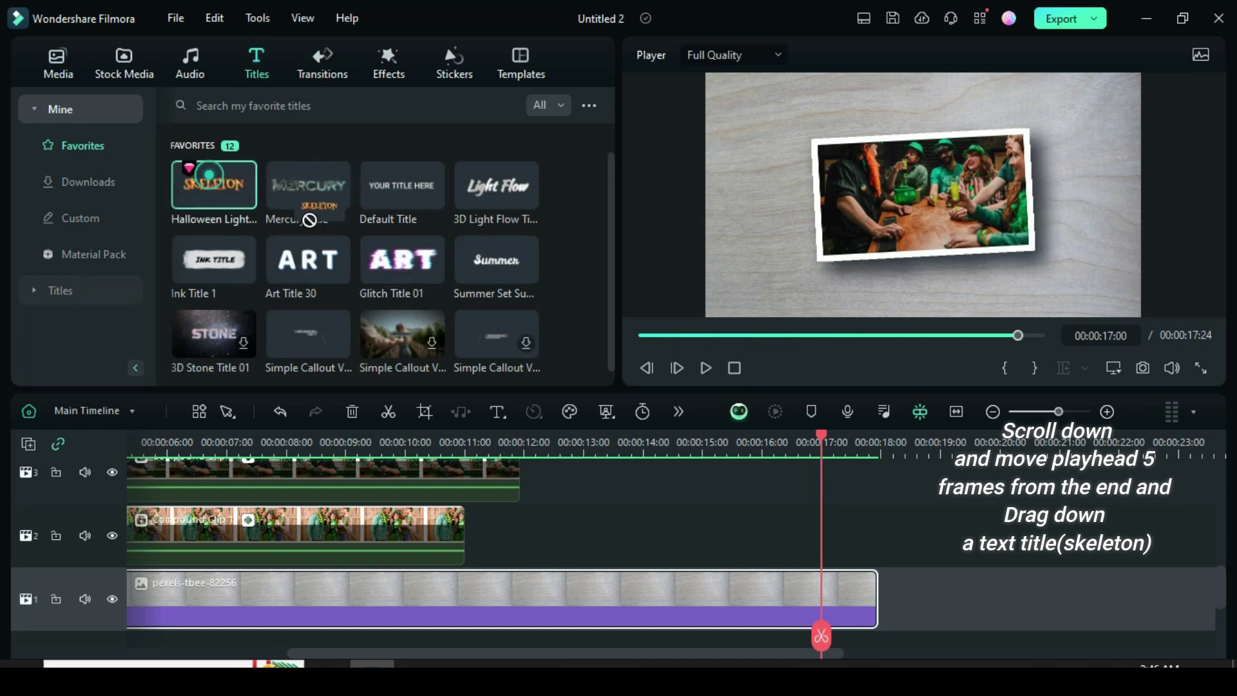
pyautogui.moveTo(310, 219); pyautogui.dragTo(826, 545)
pyautogui.moveTo(1082, 549); pyautogui.dragTo(876, 554)
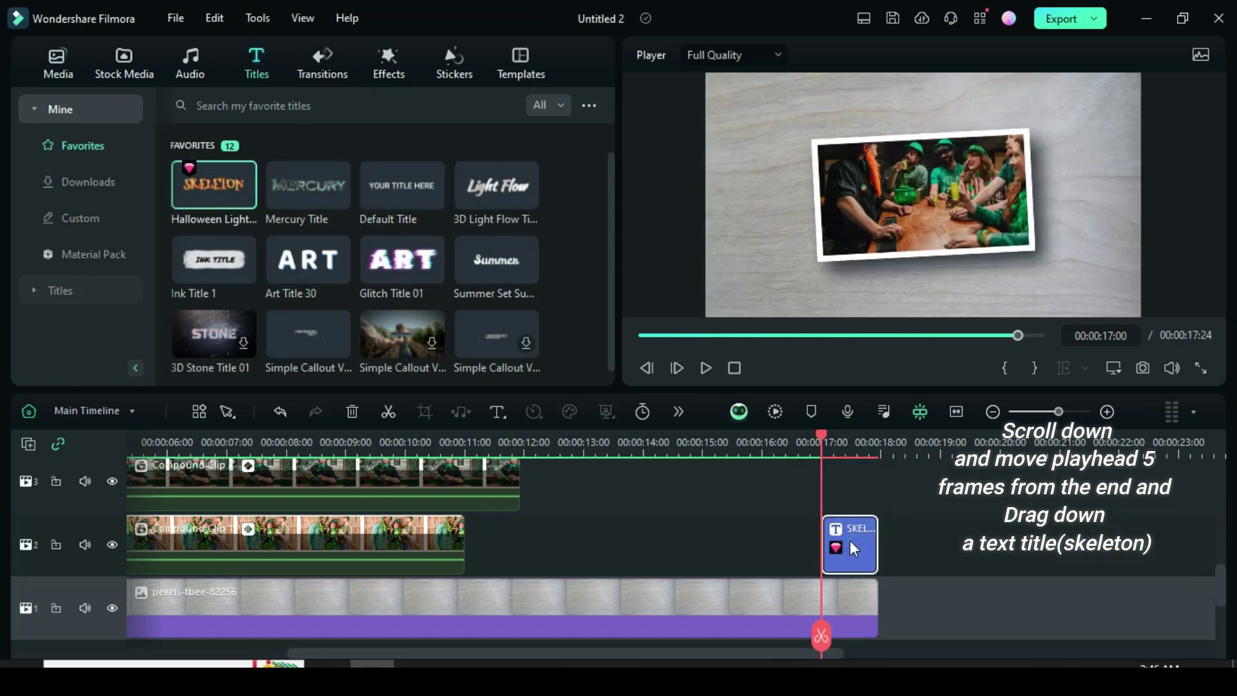
pyautogui.doubleClick(849, 540)
pyautogui.click(52, 58)
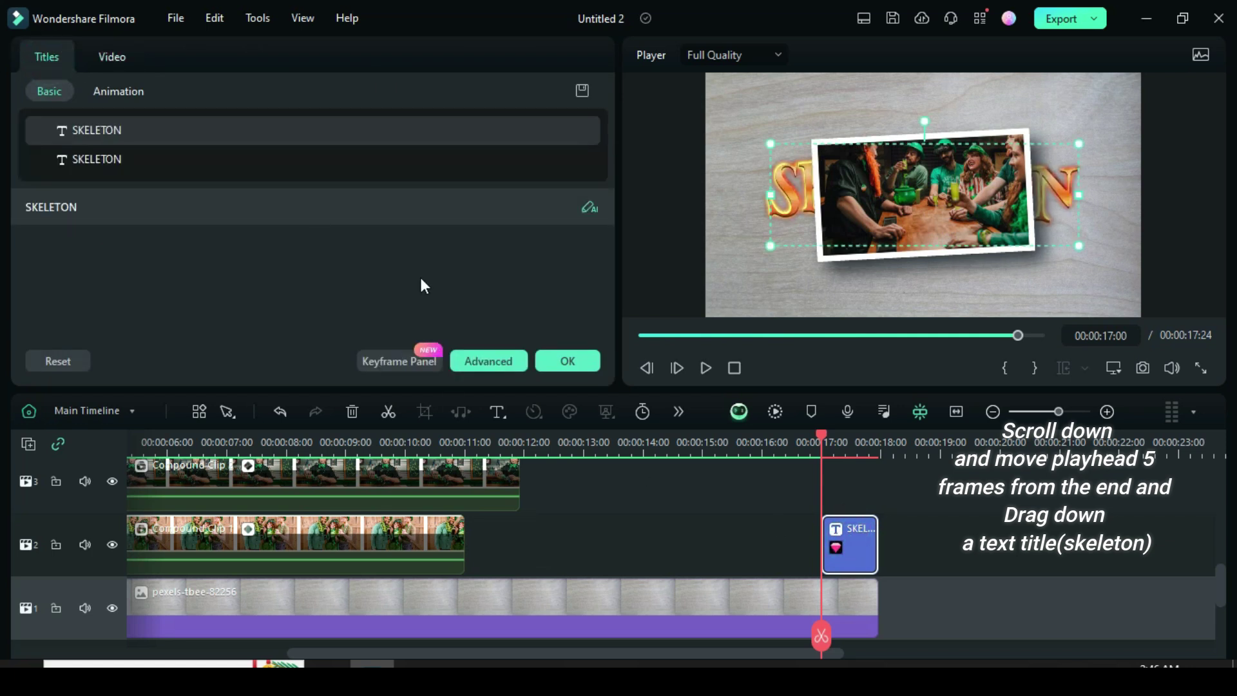
# In Advanced Text Edit, change the SKELETON text to WELCOME at font size 100.
pyautogui.click(480, 357)
pyautogui.click(844, 138)
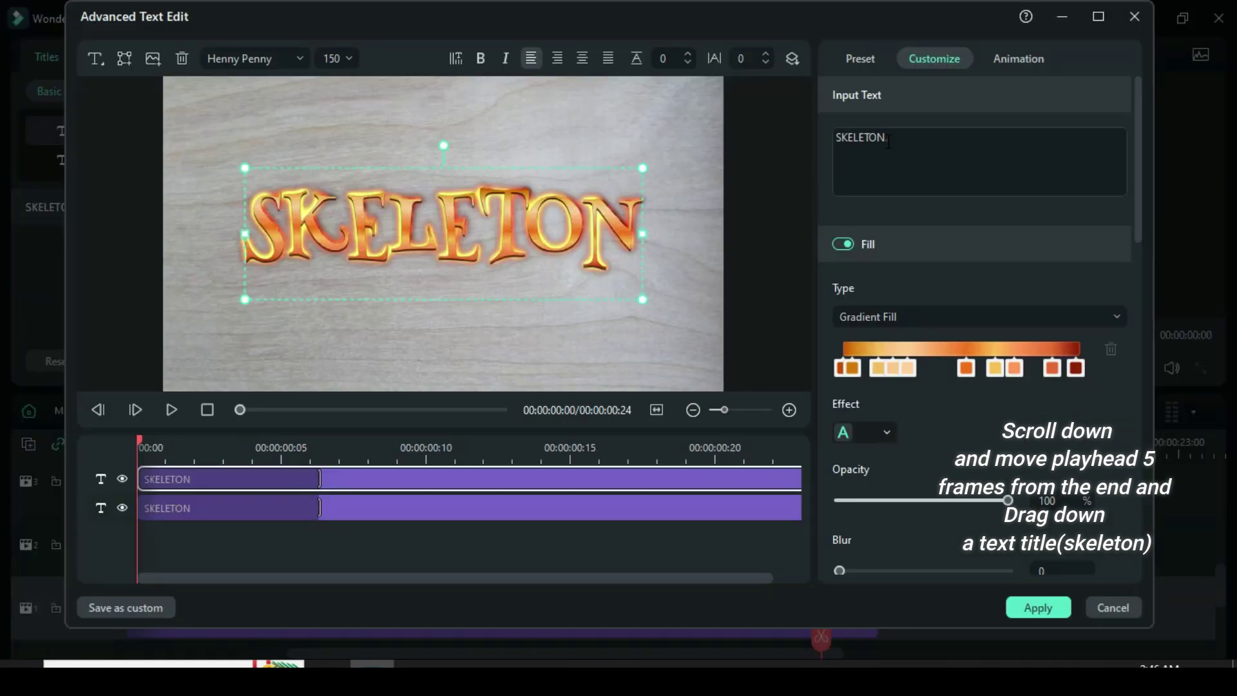
pyautogui.hotkey('ctrl', 'a')
pyautogui.write('WE')
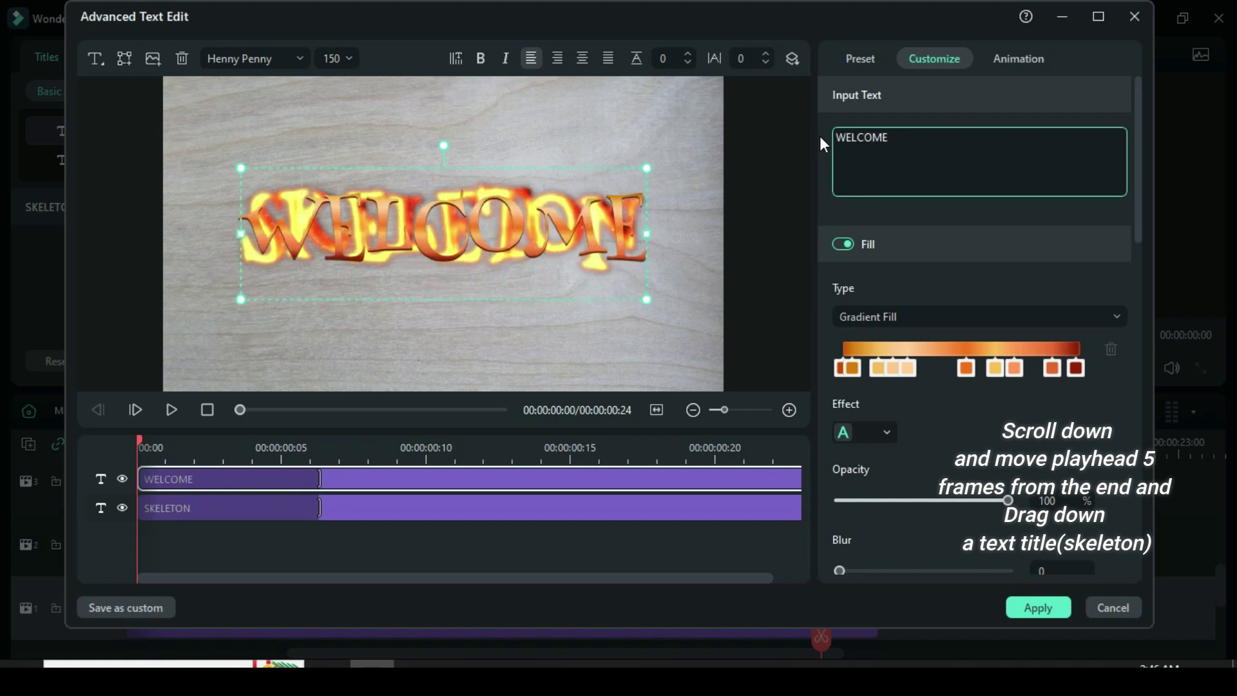
pyautogui.write('LCOME')
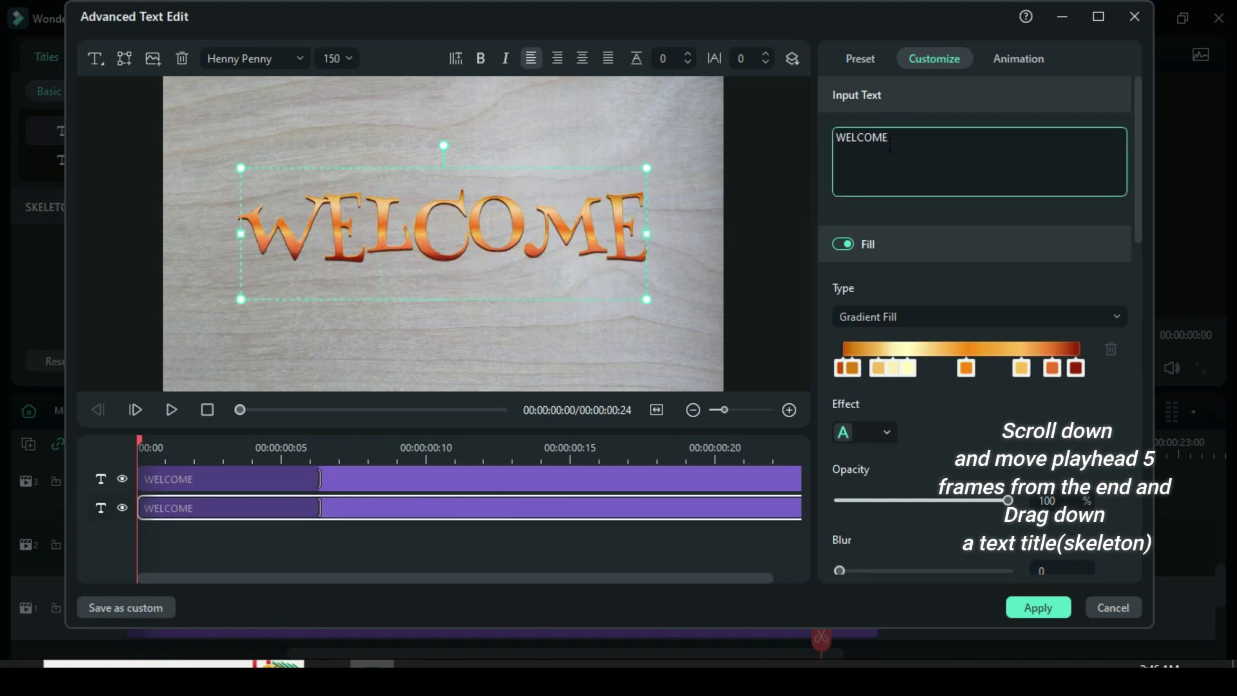
pyautogui.click(336, 58)
pyautogui.click(331, 115)
pyautogui.click(336, 58)
pyautogui.click(341, 118)
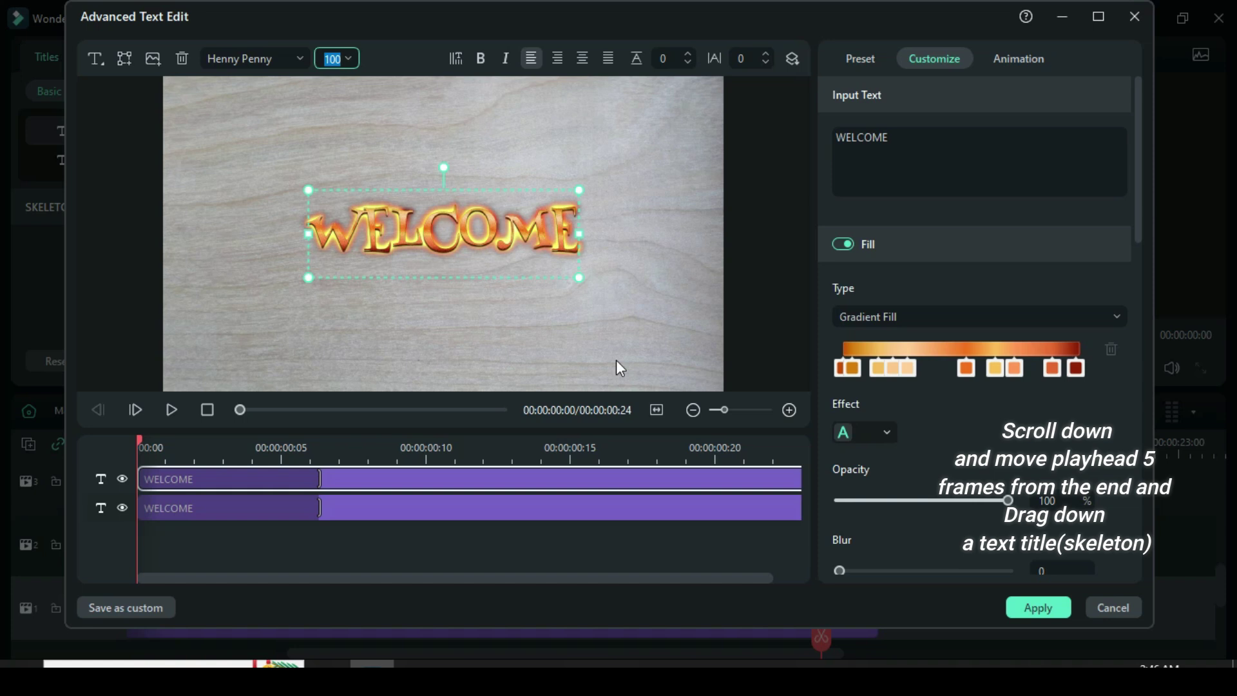
# Apply the WELCOME title changes, confirm with OK, and bring up the Effects library.
pyautogui.click(1038, 607)
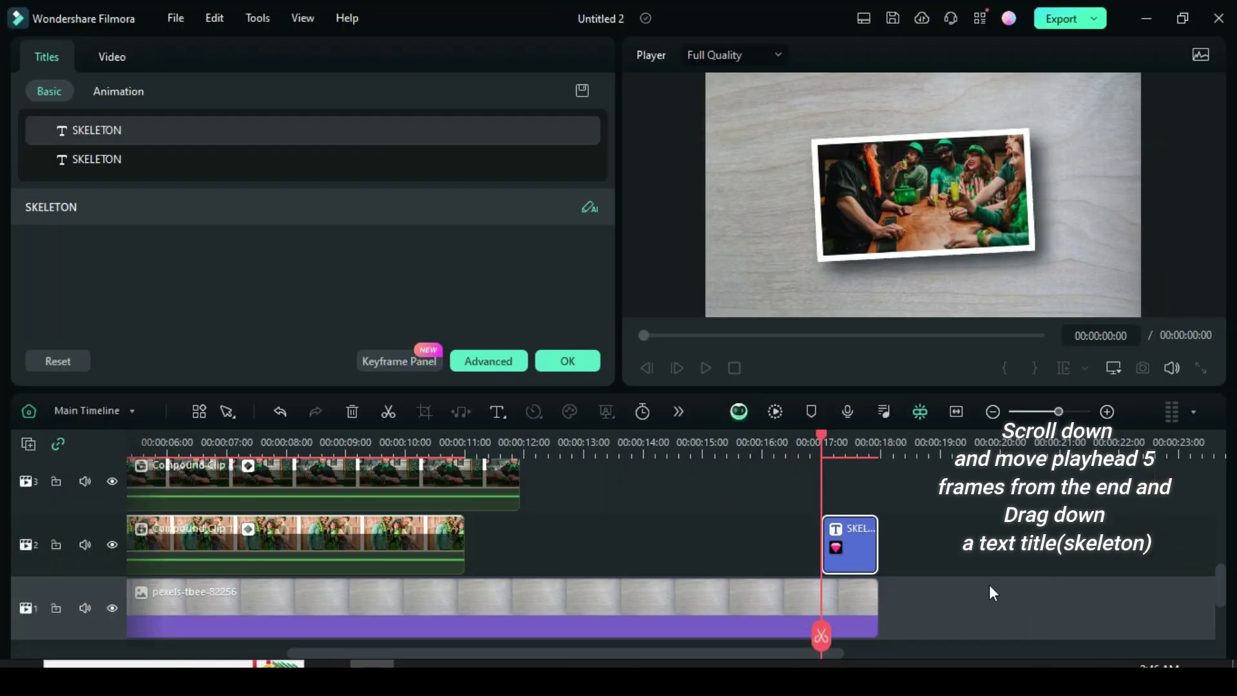
pyautogui.click(955, 412)
pyautogui.click(640, 335)
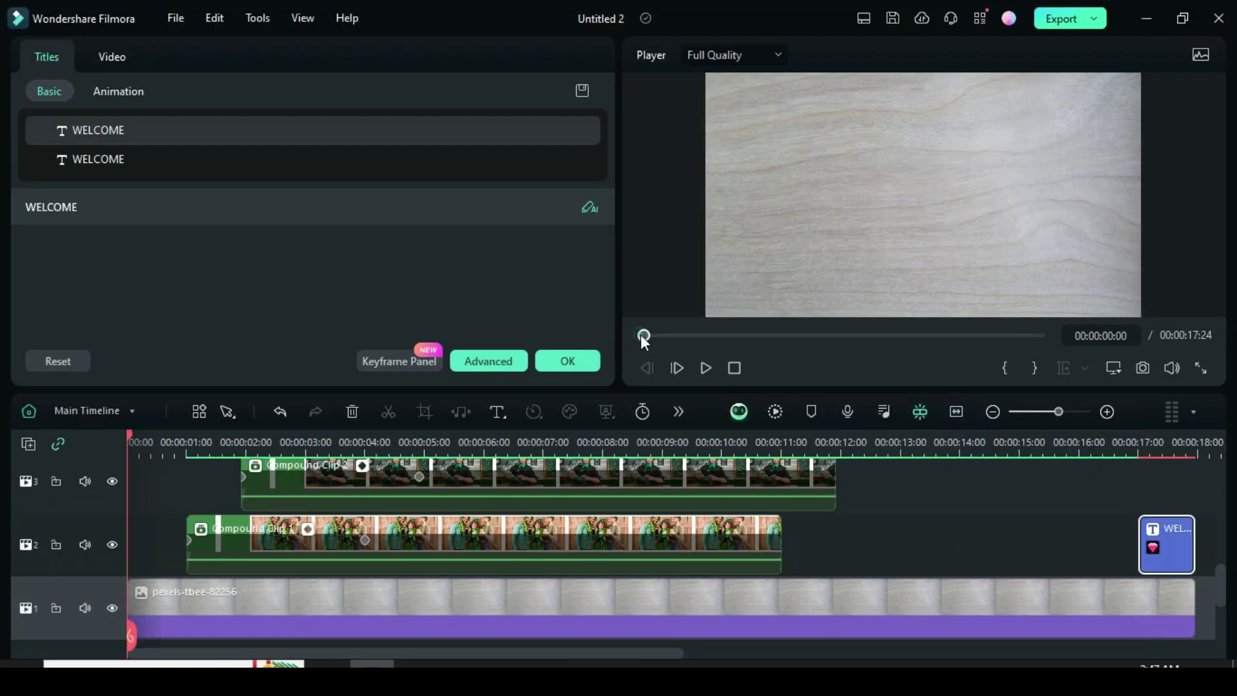
pyautogui.scroll(2, 612, 497)
pyautogui.scroll(2, 612, 497)
pyautogui.scroll(2, 592, 495)
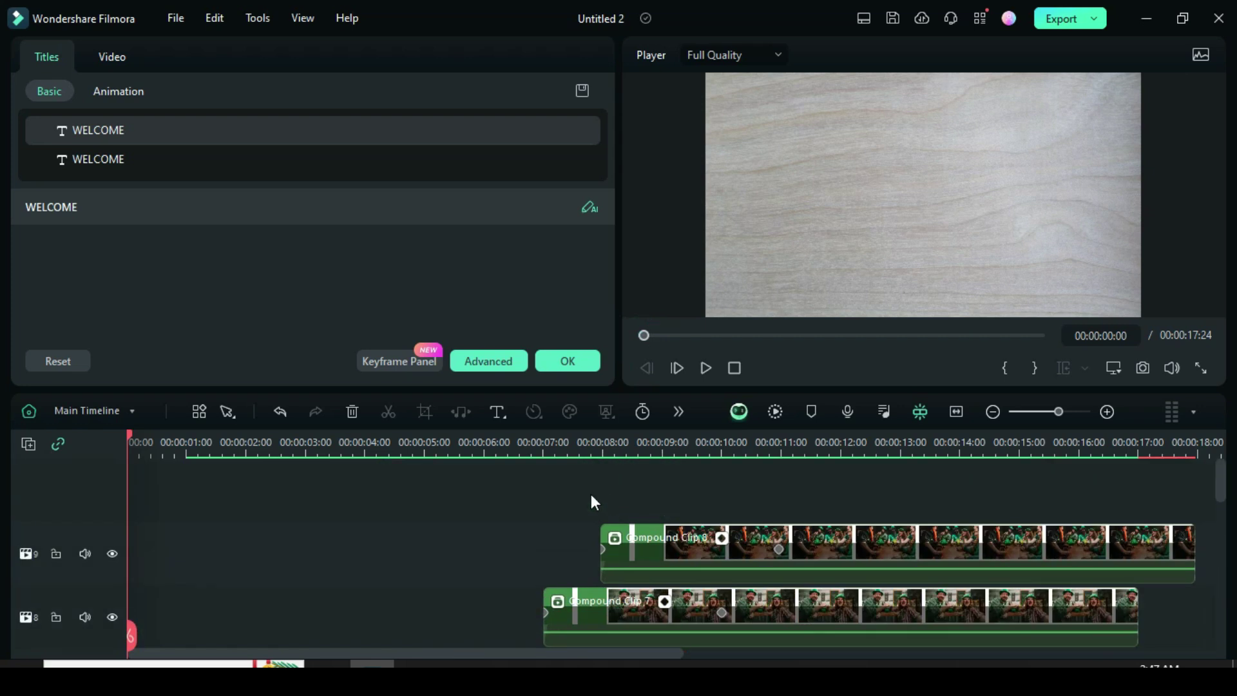
pyautogui.click(575, 363)
pyautogui.click(389, 57)
# Add the Apfel effect on a new track spanning the whole project.
pyautogui.click(355, 105)
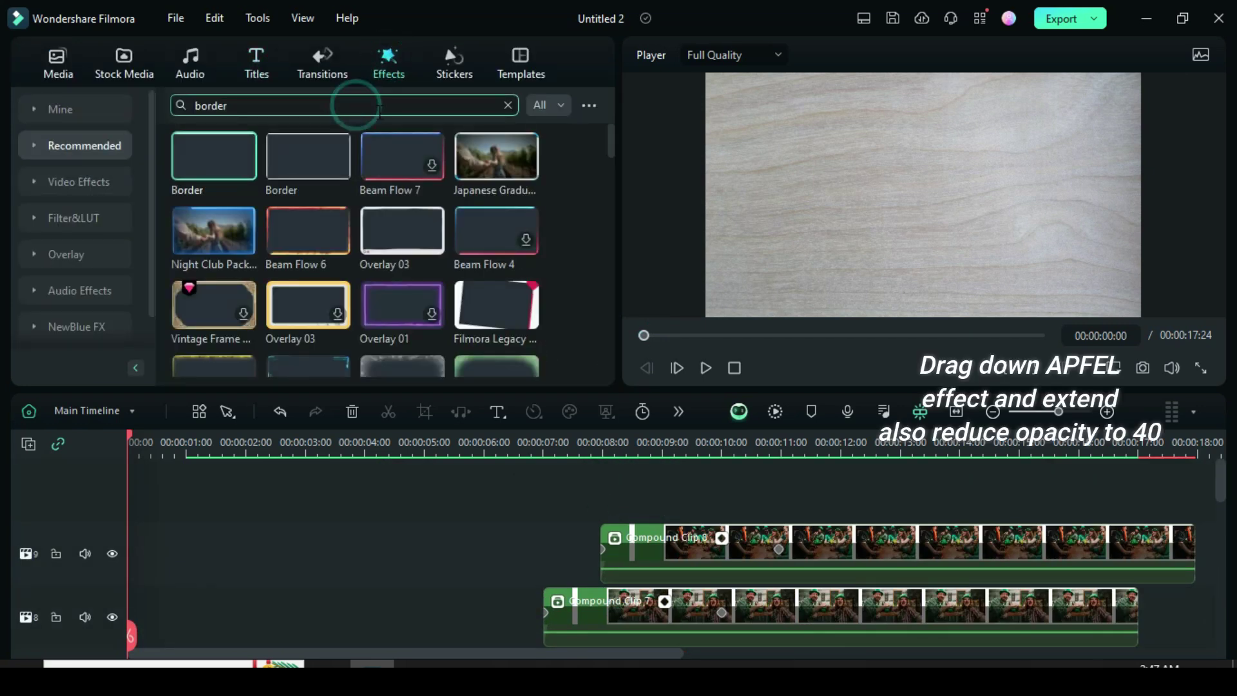
pyautogui.write('APFEL')
pyautogui.press('Return')
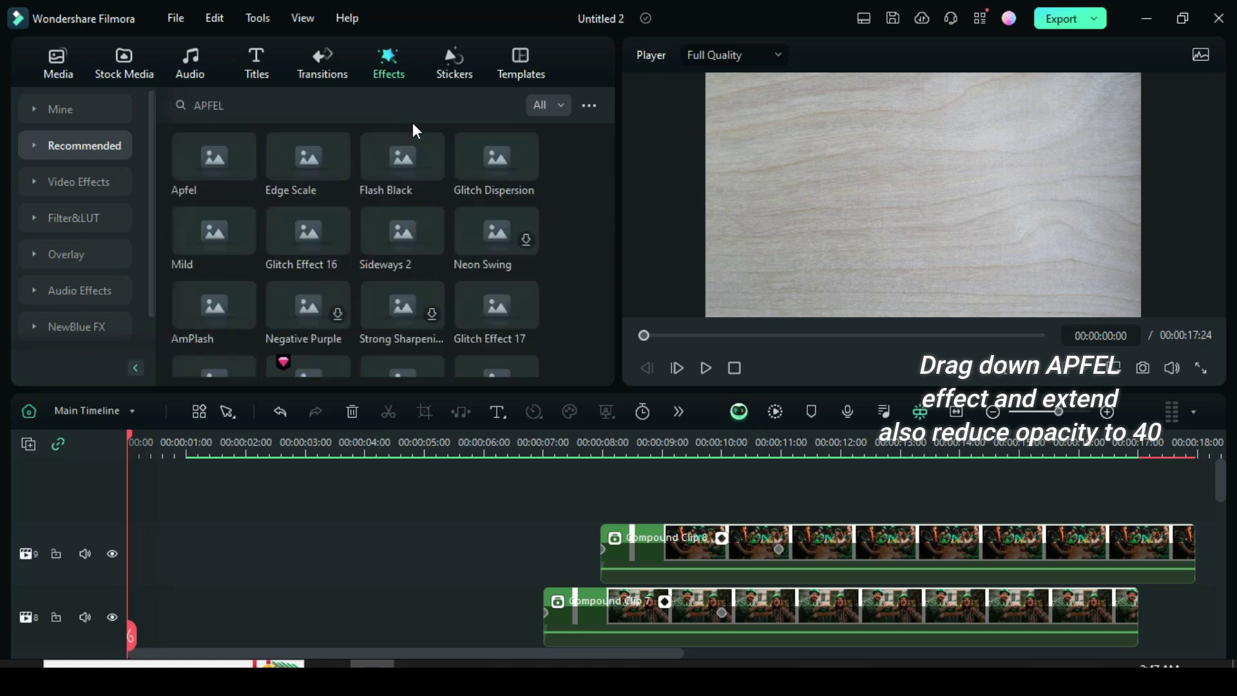
pyautogui.click(222, 165)
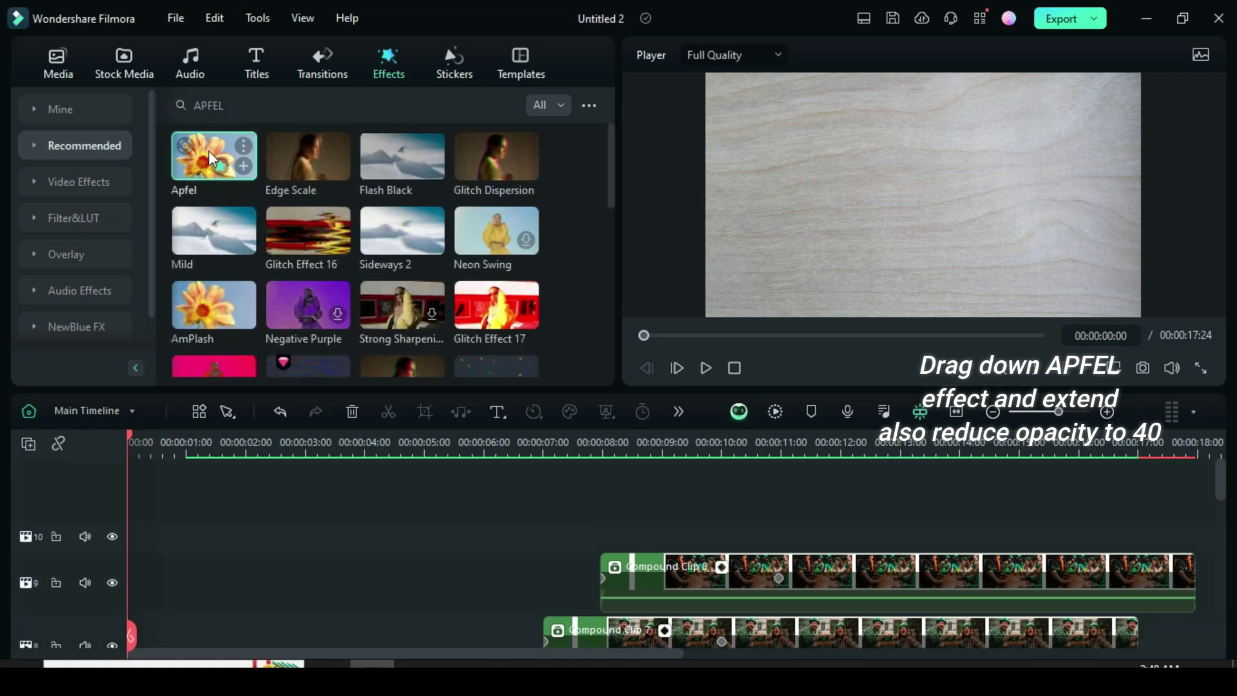
pyautogui.moveTo(209, 151); pyautogui.dragTo(166, 540)
pyautogui.moveTo(420, 535); pyautogui.dragTo(1187, 539)
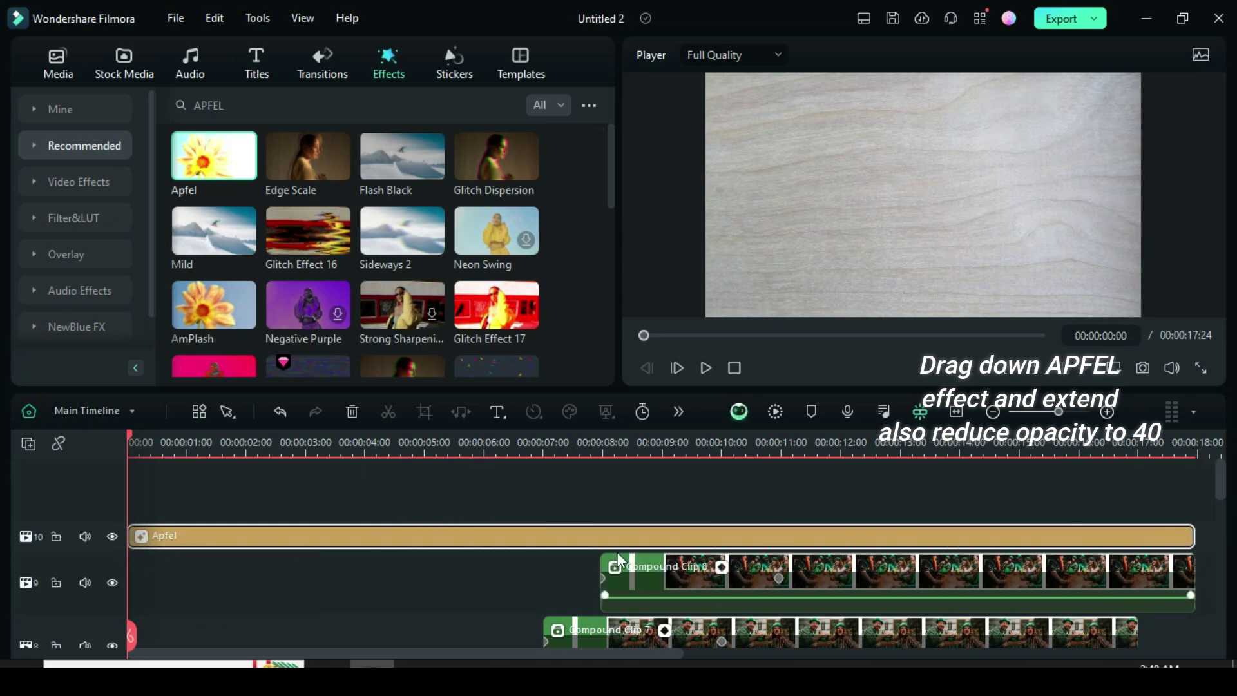
# Set the Apfel effect's opacity to 40.
pyautogui.doubleClick(552, 536)
pyautogui.write('40')
pyautogui.press('Return')
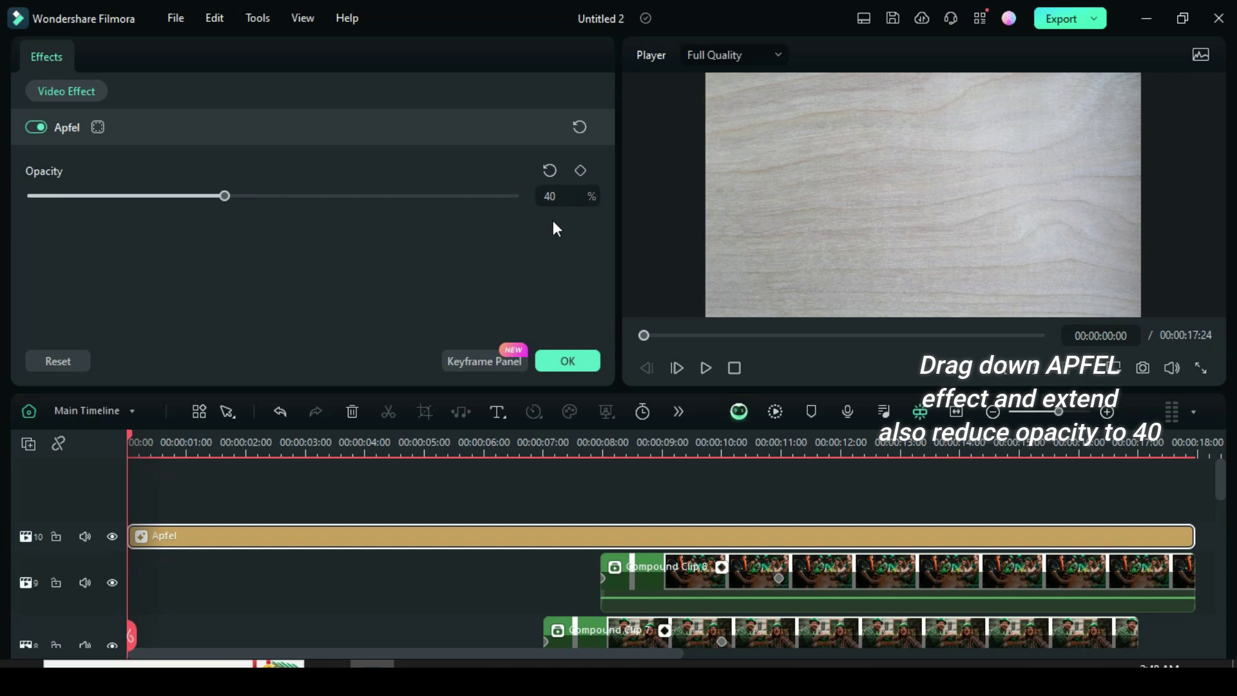
pyautogui.click(567, 360)
# Add Sparkle Overlay 2 on a new track stretched across the full project.
pyautogui.hotkey('ctrl', 'a')
pyautogui.write('SPARKLE')
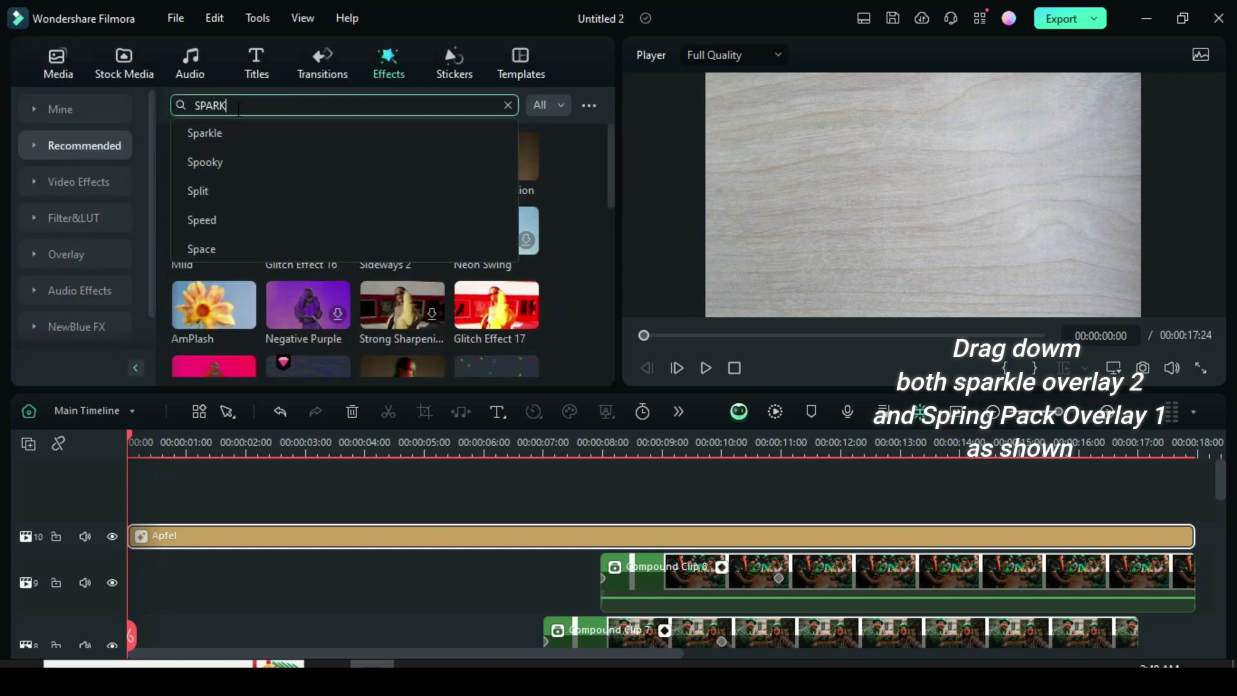
pyautogui.press('Return')
pyautogui.click(260, 104)
pyautogui.write('OVERLAY 2')
pyautogui.press('Return')
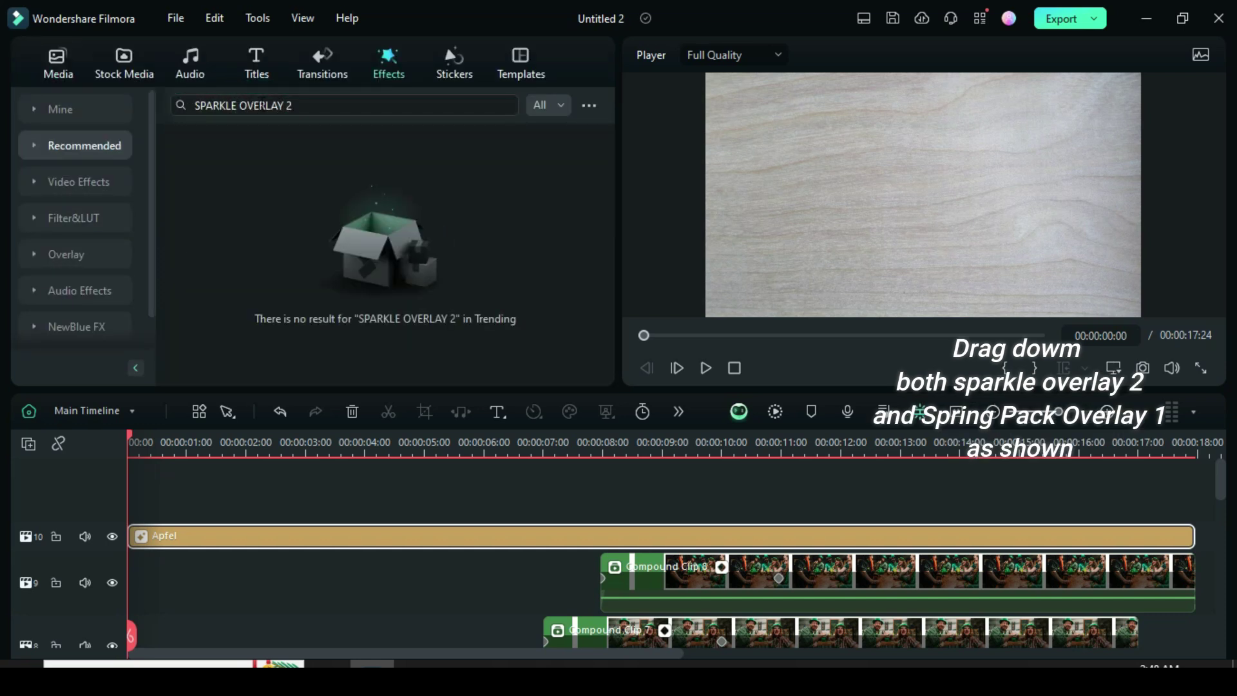
pyautogui.click(298, 105)
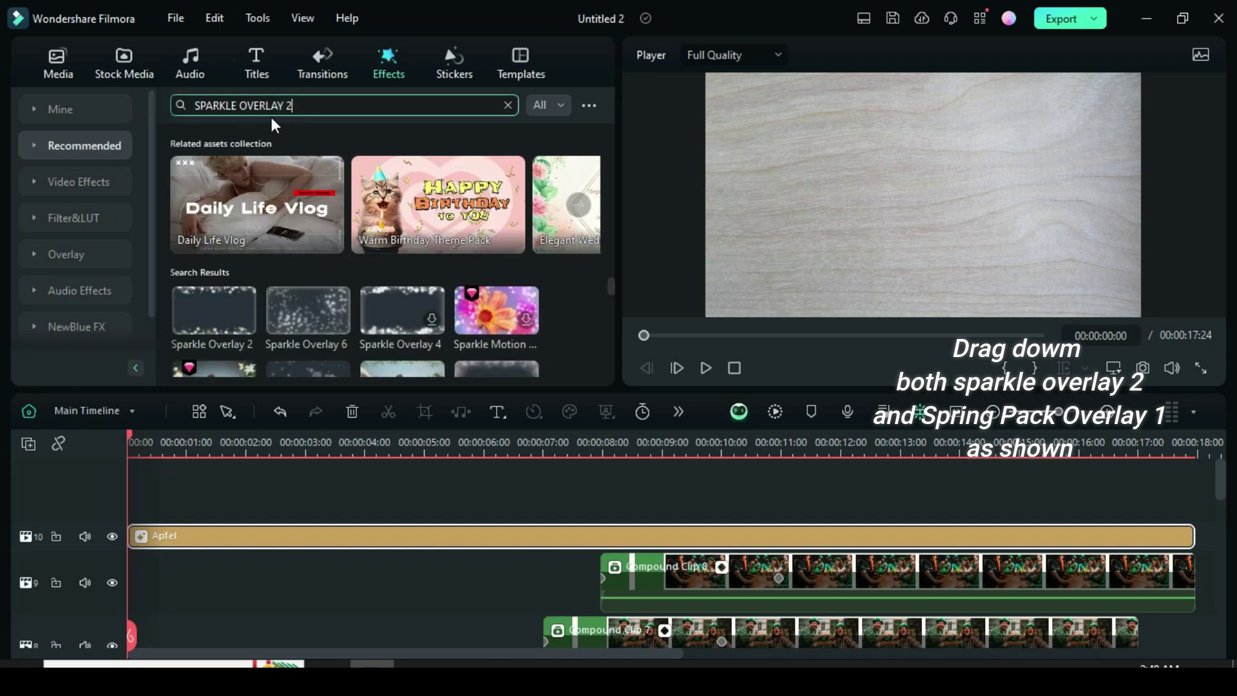
pyautogui.moveTo(202, 307); pyautogui.dragTo(384, 541)
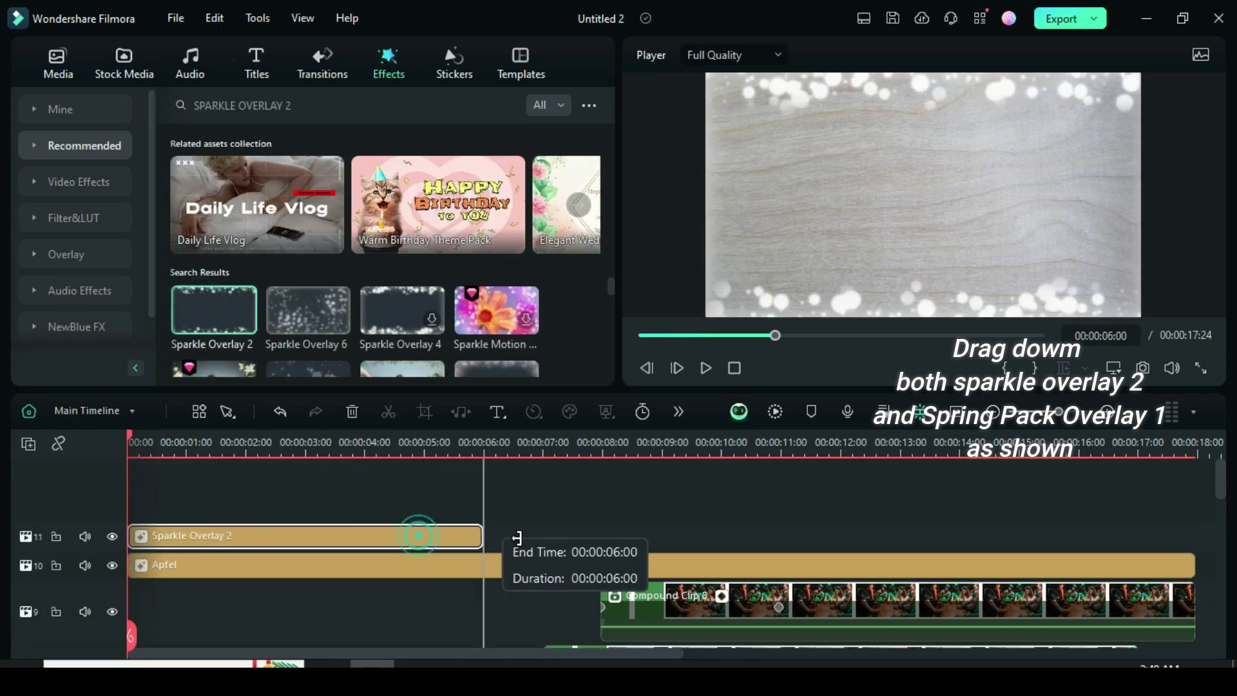
pyautogui.moveTo(517, 537); pyautogui.dragTo(1192, 537)
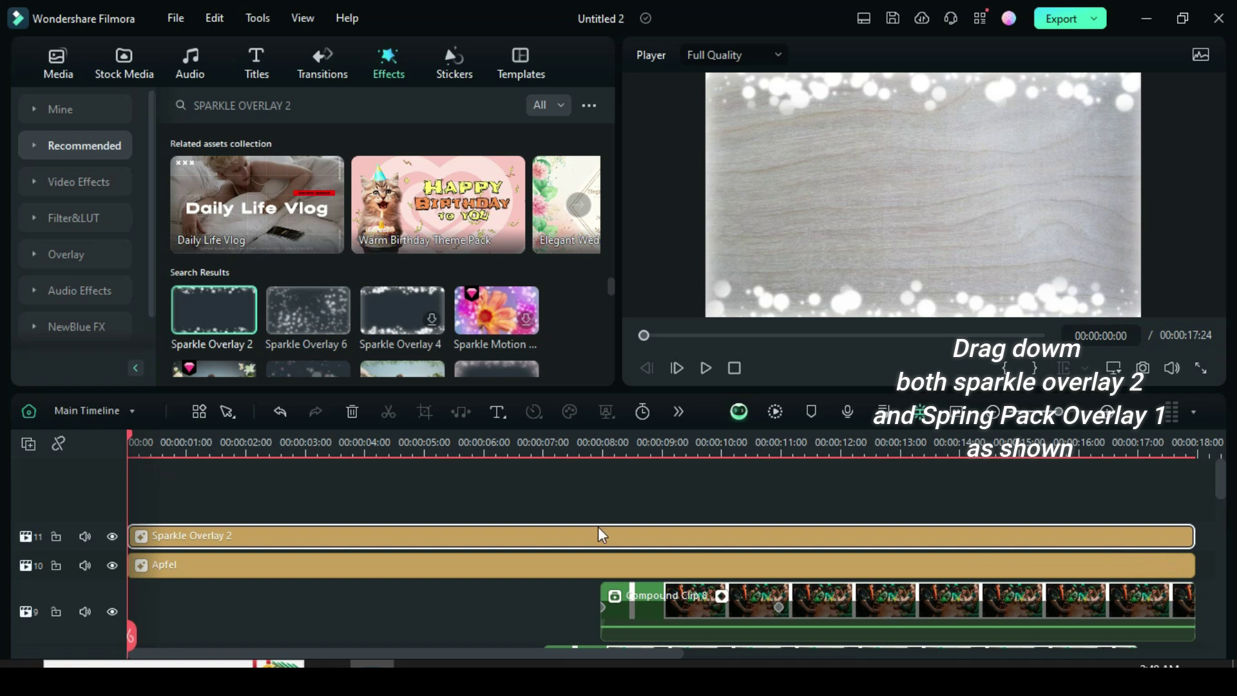
# Add Spring Pack Overlay 1 on another new track stretched to the project end.
pyautogui.click(179, 107)
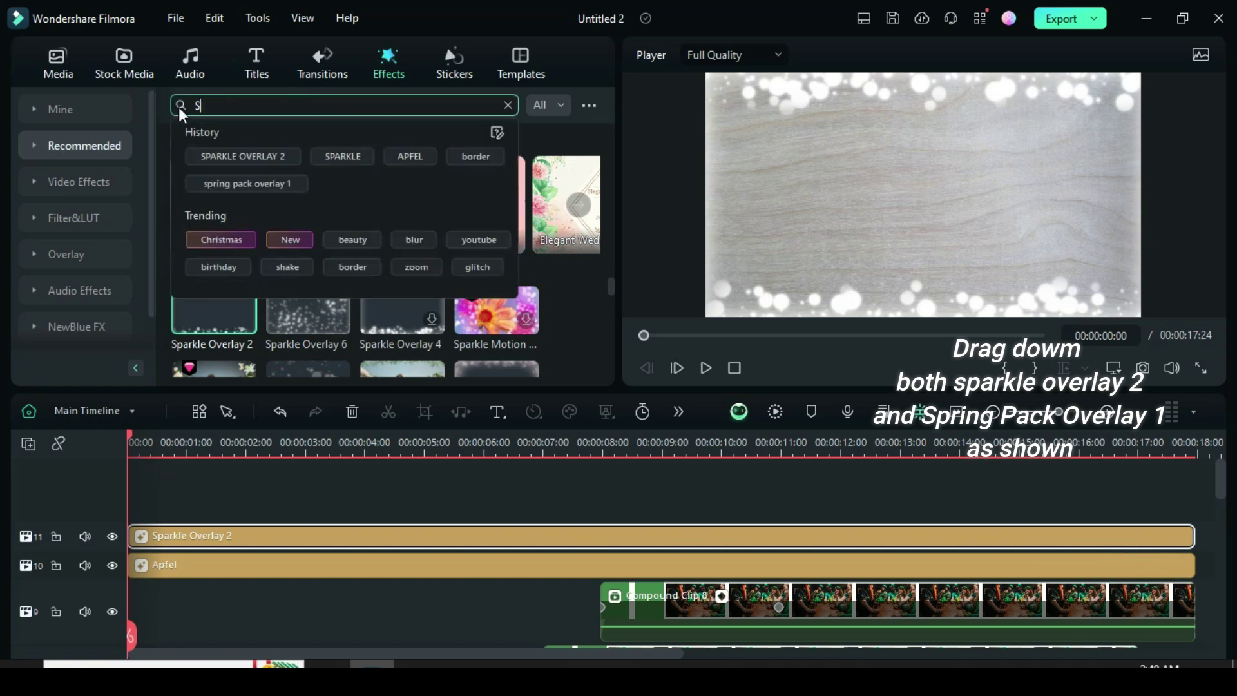
pyautogui.write('SPRING PACK OVERLAY 1')
pyautogui.press('Return')
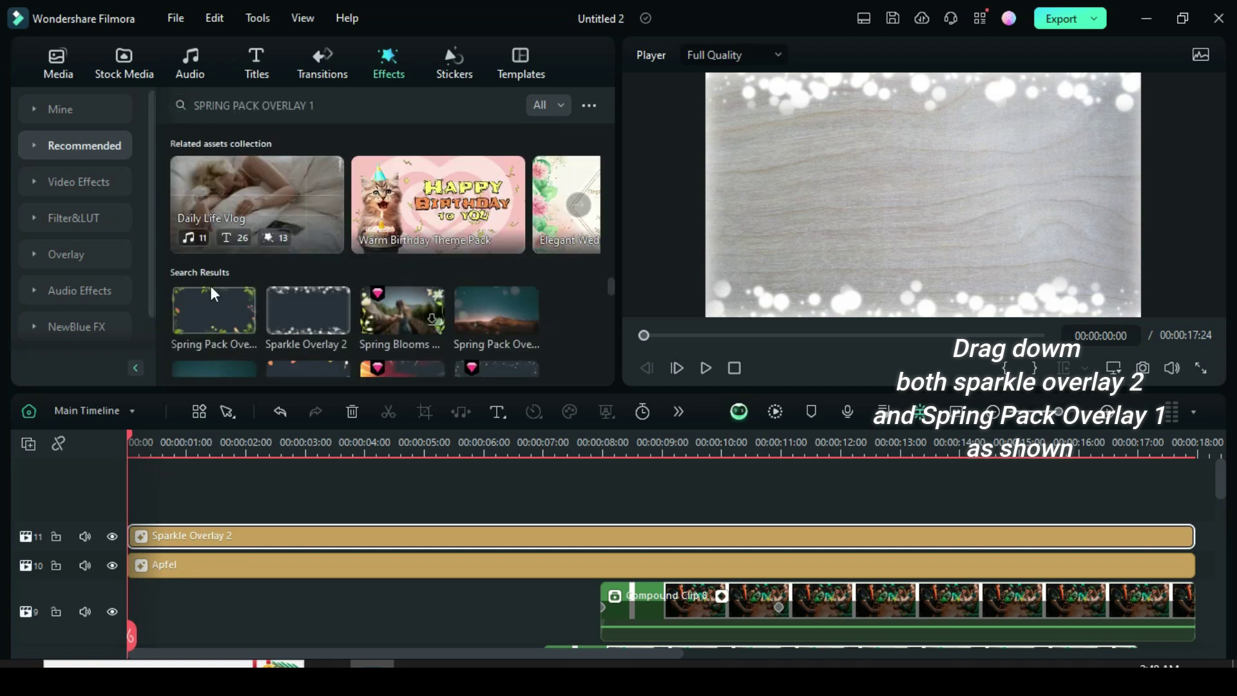
pyautogui.moveTo(214, 307); pyautogui.dragTo(140, 510)
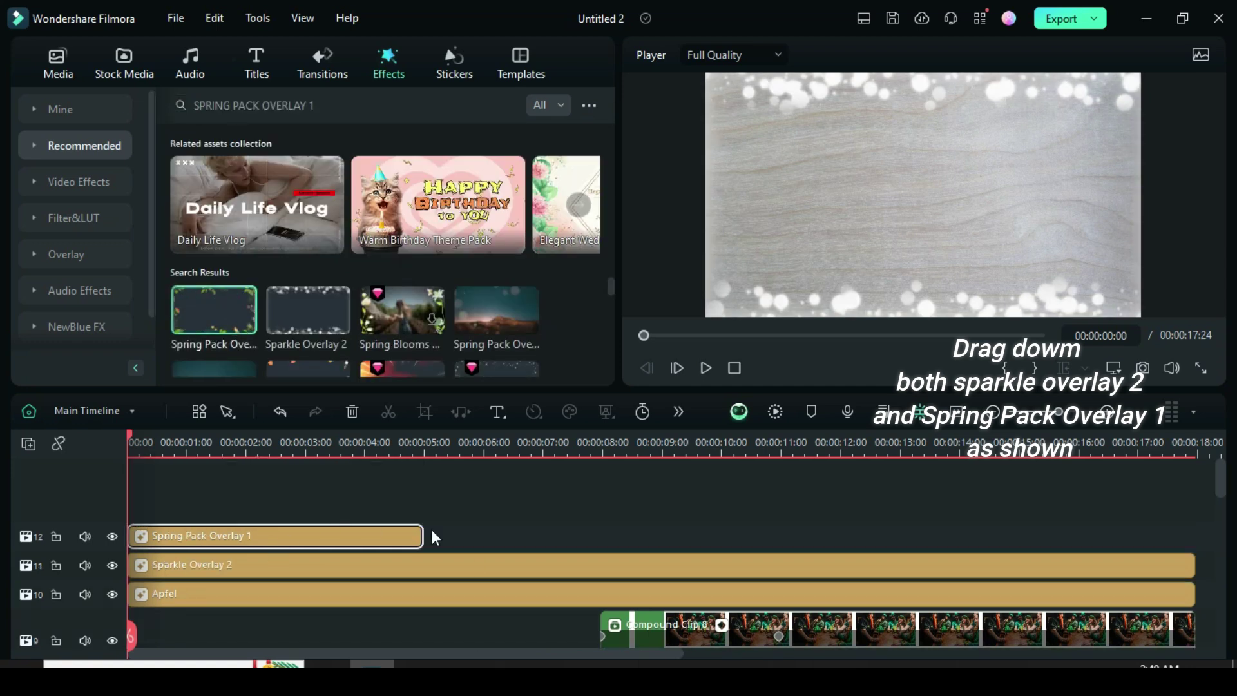
pyautogui.moveTo(420, 535); pyautogui.dragTo(1191, 538)
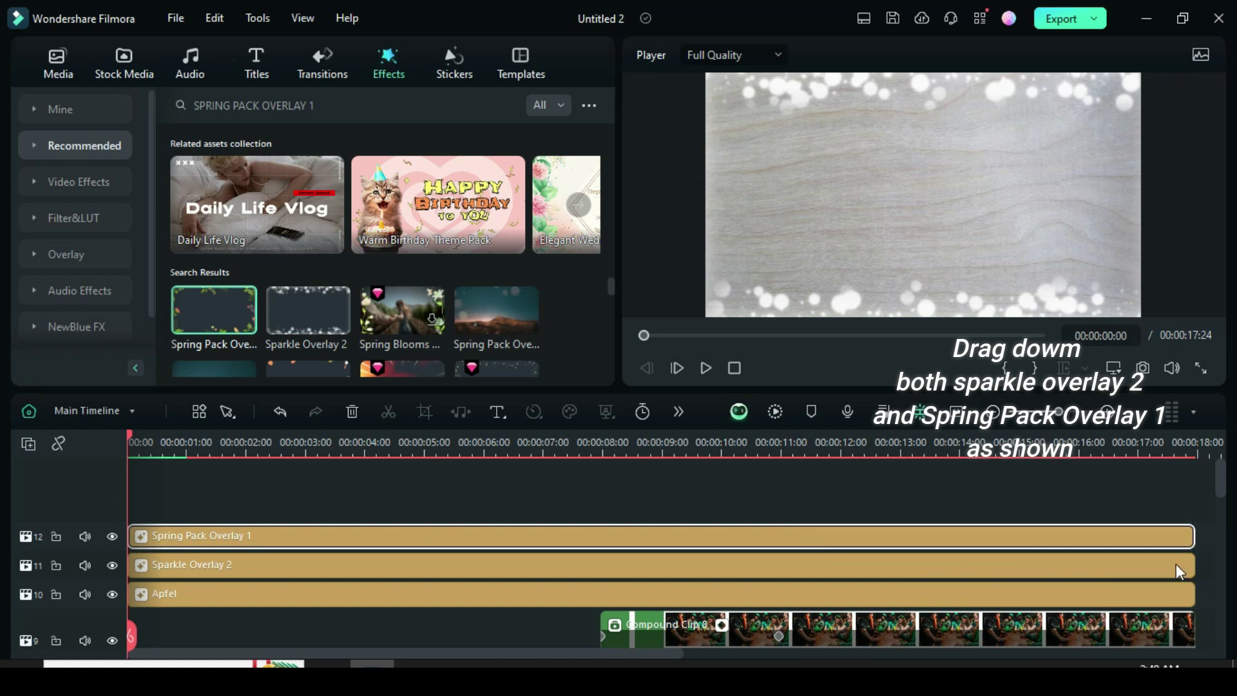
# Render the preview and play the slideshow showing spring leaves around the framed photo.
pyautogui.scroll(-5, 891, 524)
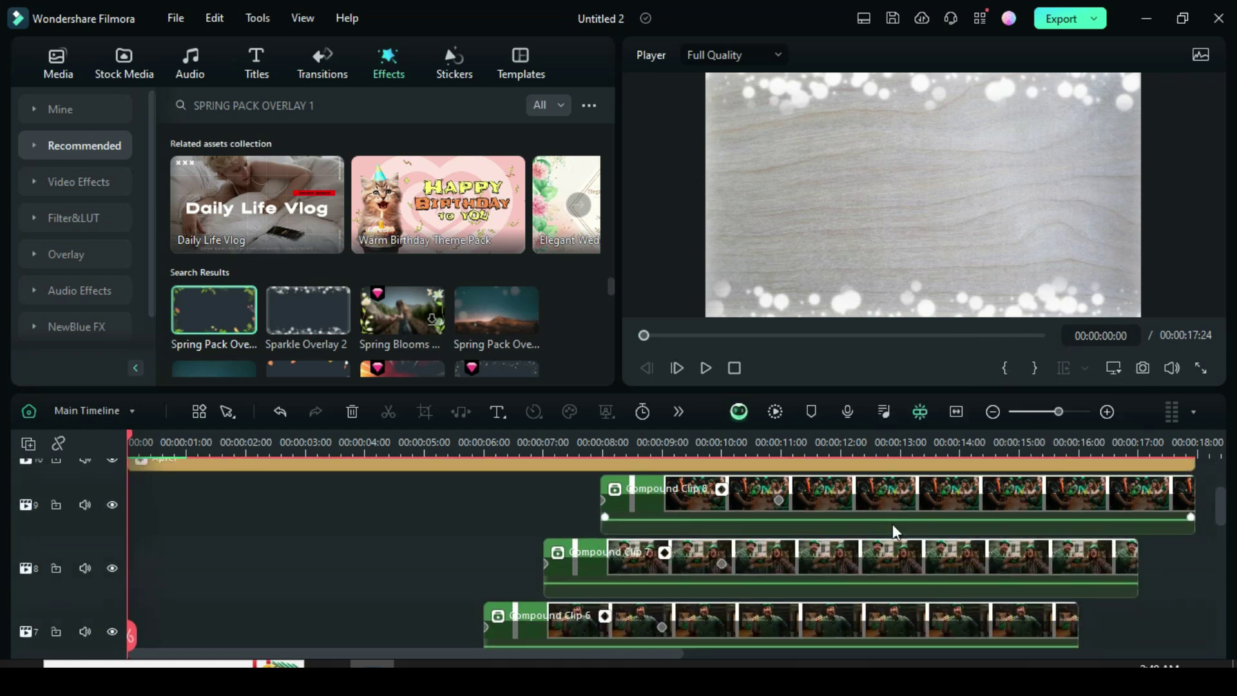
pyautogui.scroll(-3, 891, 525)
pyautogui.scroll(2, 892, 535)
pyautogui.scroll(5, 893, 539)
pyautogui.click(774, 414)
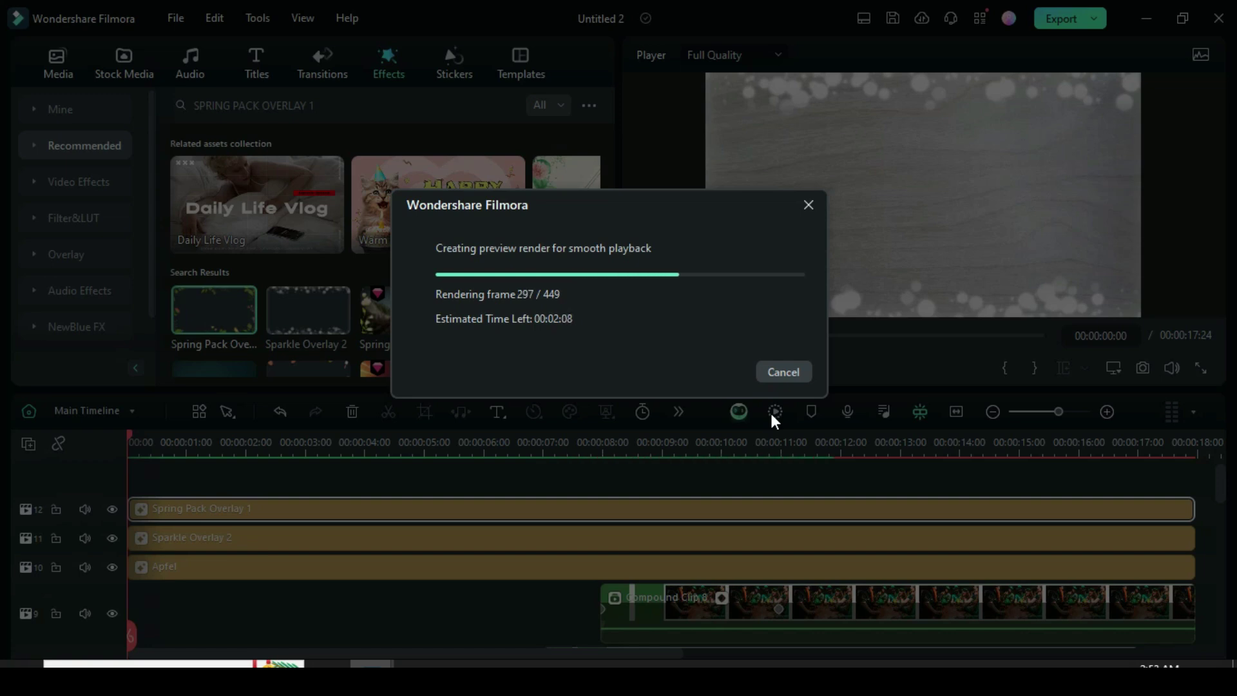
pyautogui.scroll(-8, 766, 476)
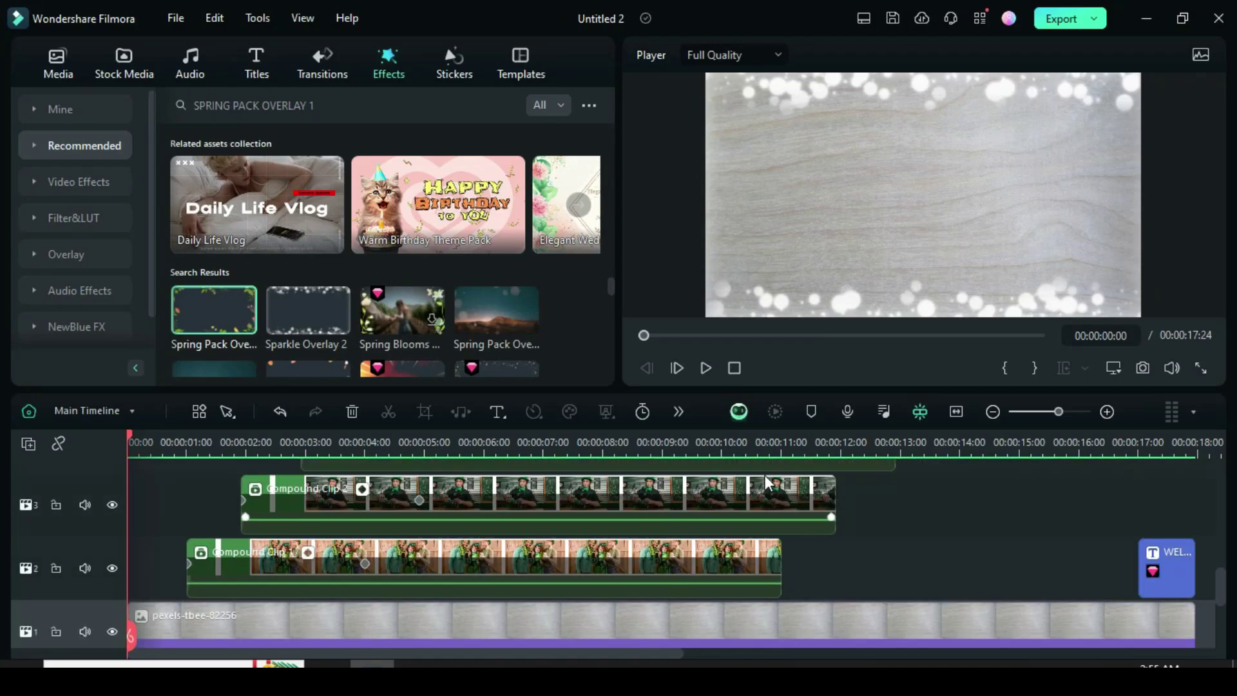
pyautogui.scroll(-2, 765, 477)
pyautogui.click(706, 370)
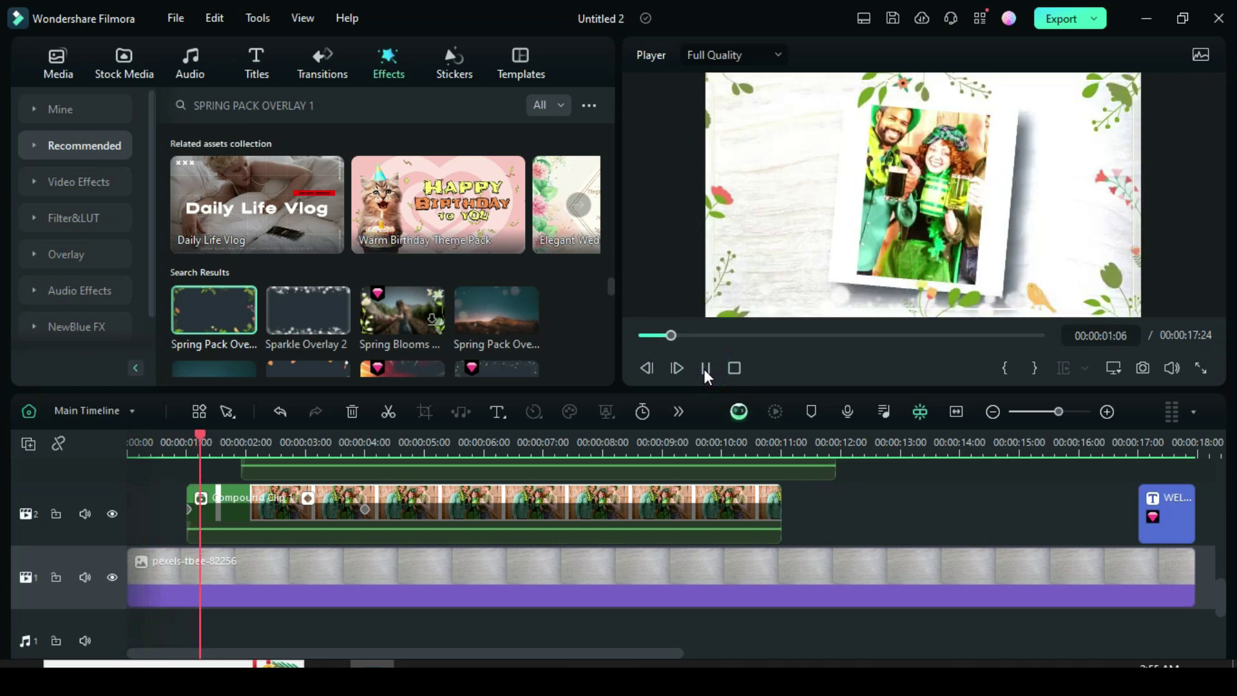